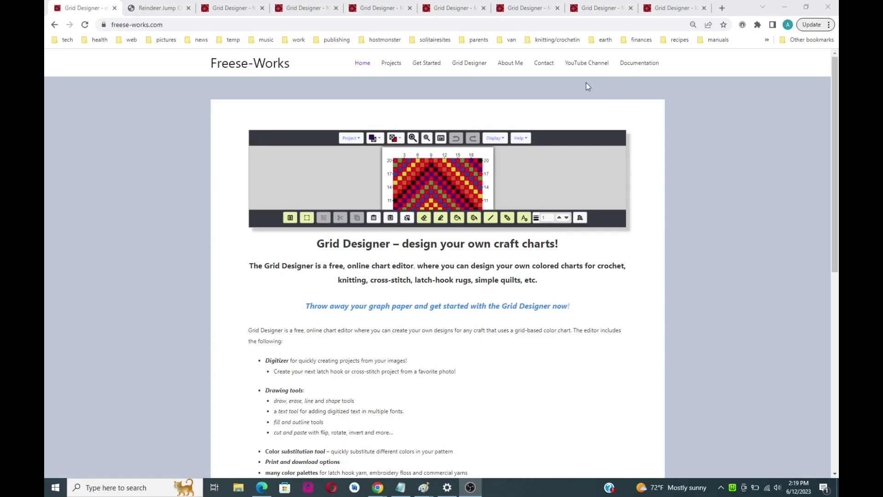
# Look over the red reindeer image on Pixabay and the finished reindeer chart in Grid Designer.
pyautogui.click(149, 8)
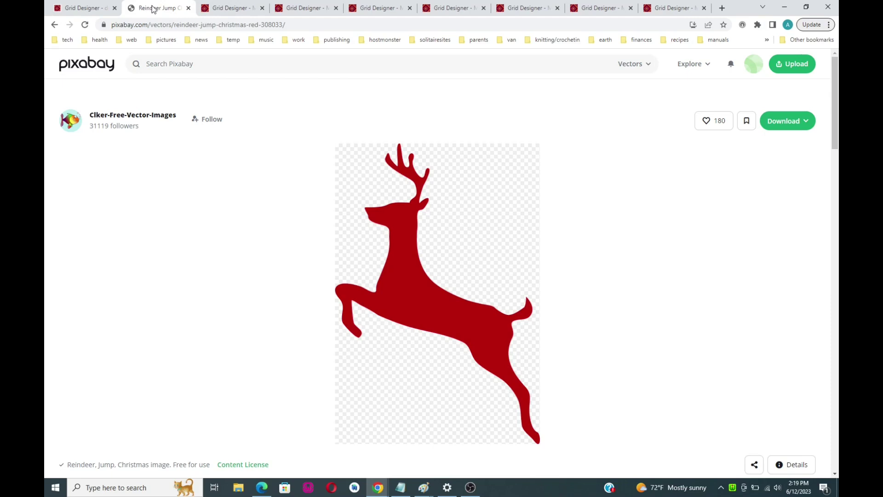
pyautogui.click(229, 12)
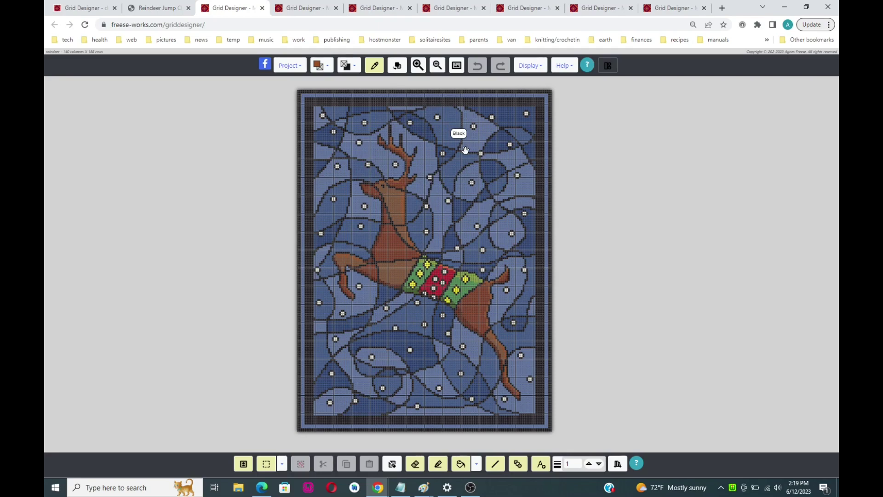
# Return to the Freese-Works home page and open the Grid Designer editor from it.
pyautogui.click(69, 9)
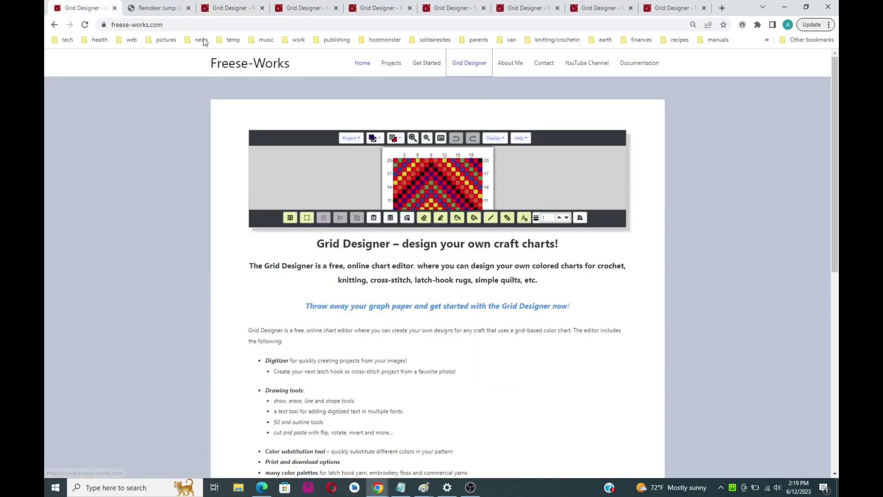
pyautogui.click(170, 23)
pyautogui.moveTo(170, 24); pyautogui.dragTo(107, 24)
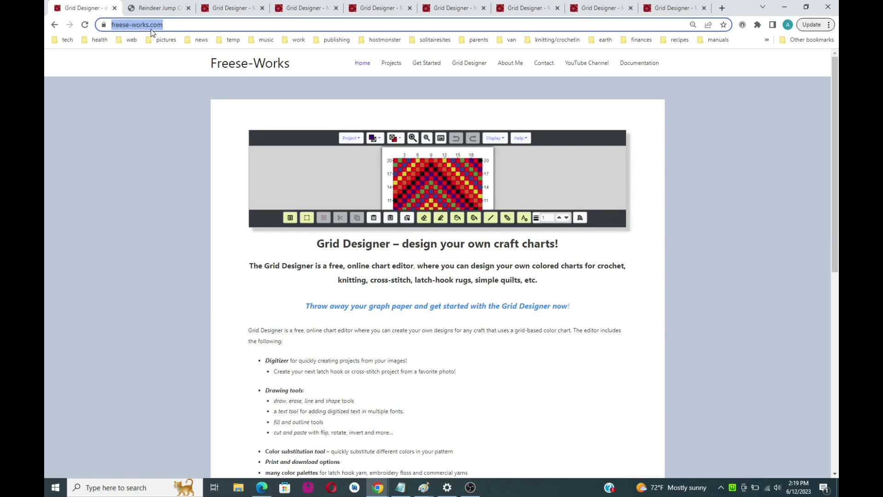
pyautogui.click(470, 63)
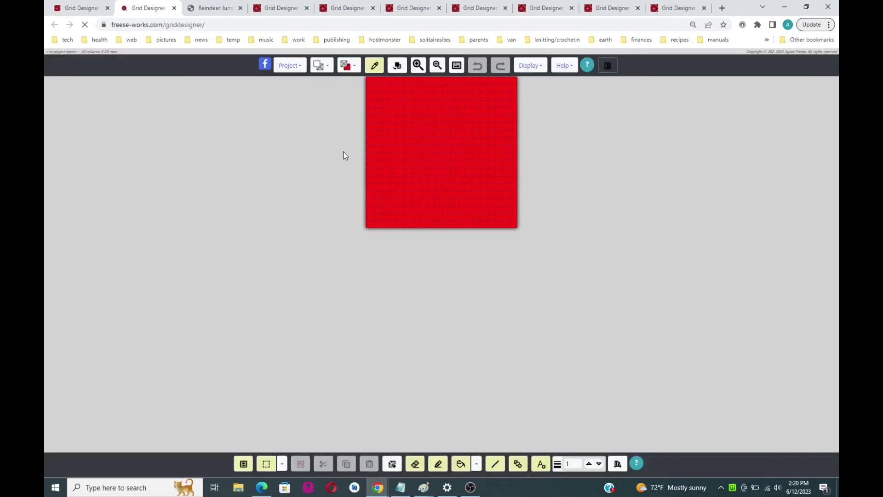
# Start a project from an image and load reindeer-308033_1920-Clker-Free-Vector_images.png from the pixabay folder.
pyautogui.click(290, 69)
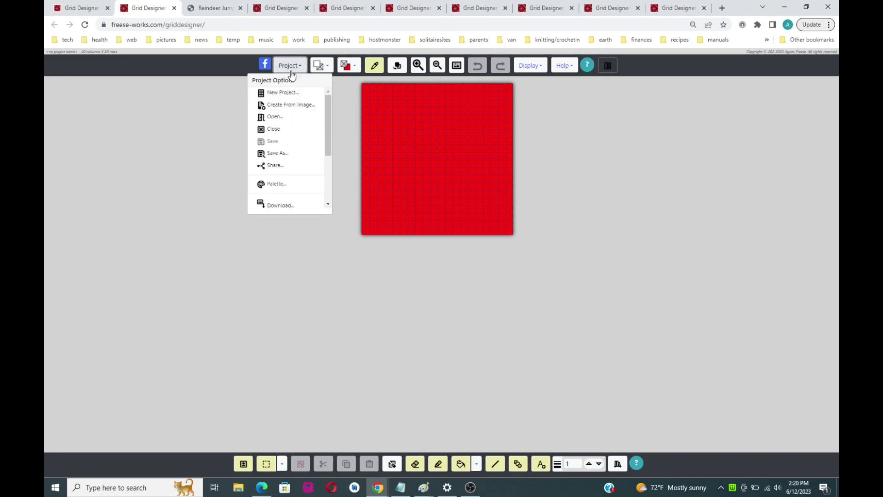
pyautogui.click(289, 108)
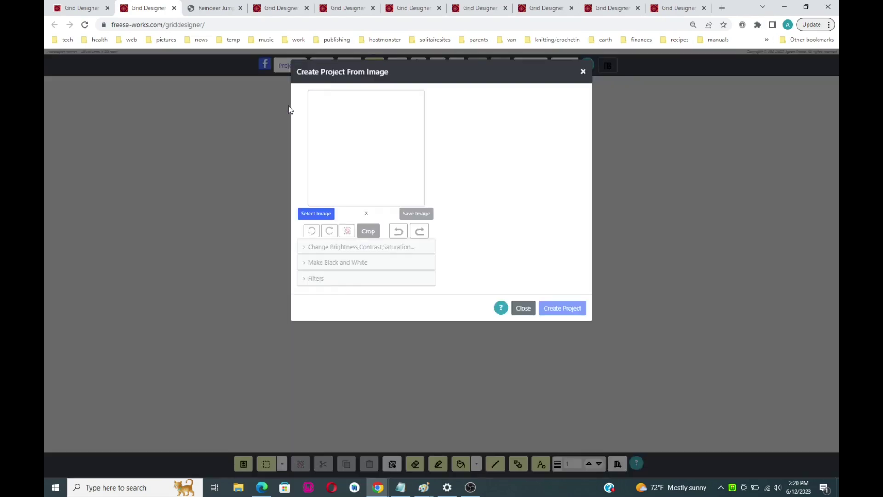
pyautogui.click(311, 215)
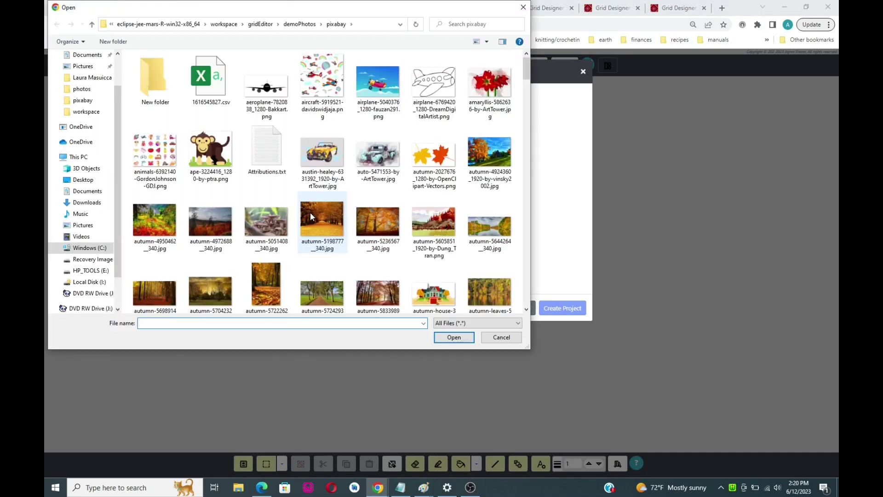
pyautogui.scroll(-10, 365, 169)
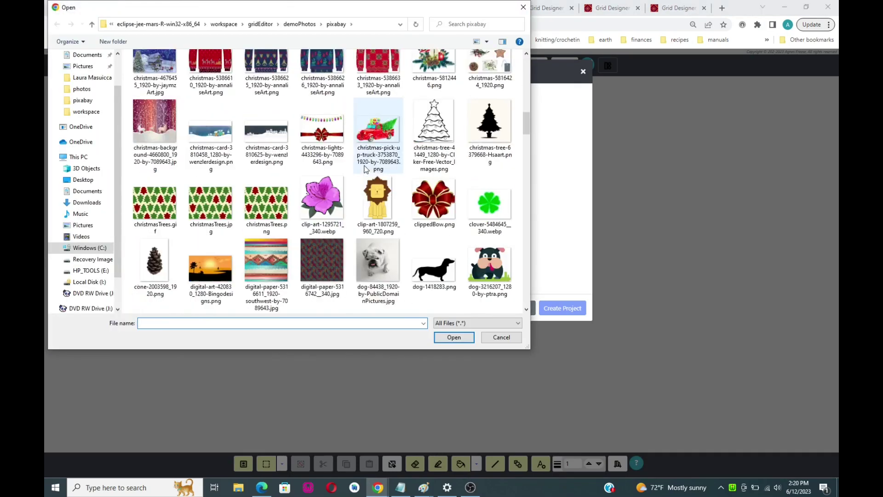
pyautogui.scroll(-15, 365, 169)
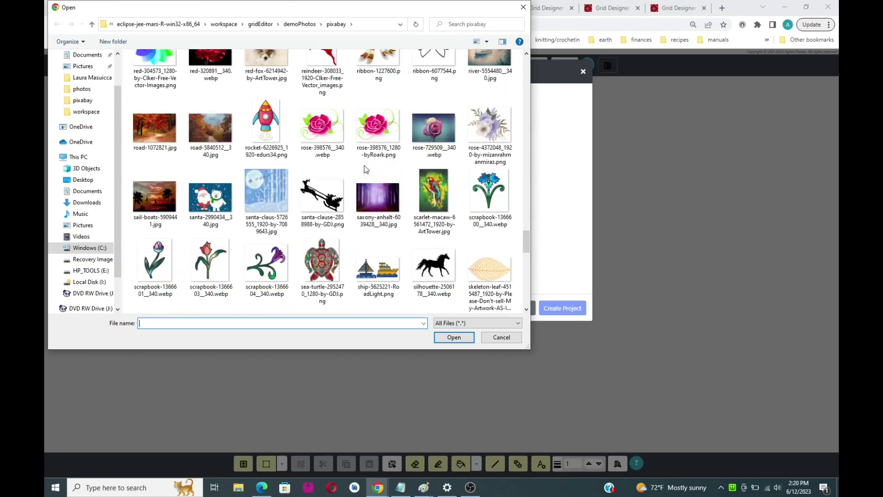
pyautogui.scroll(2, 365, 170)
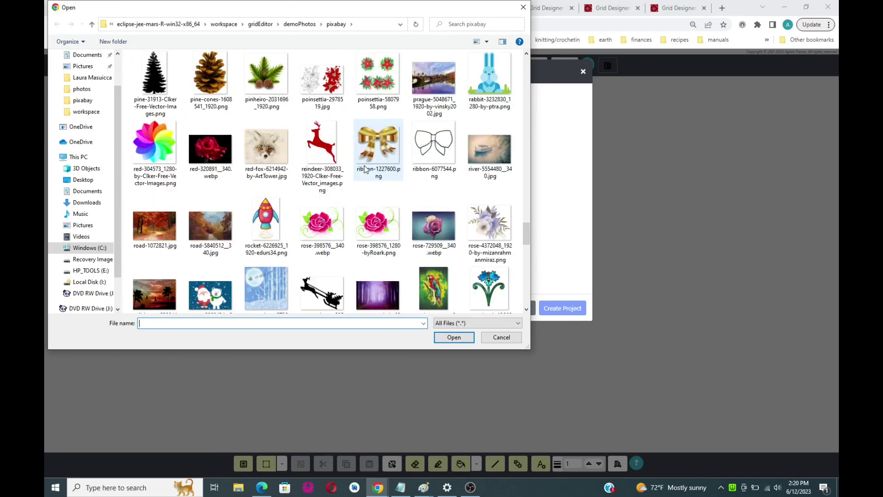
pyautogui.scroll(3, 365, 169)
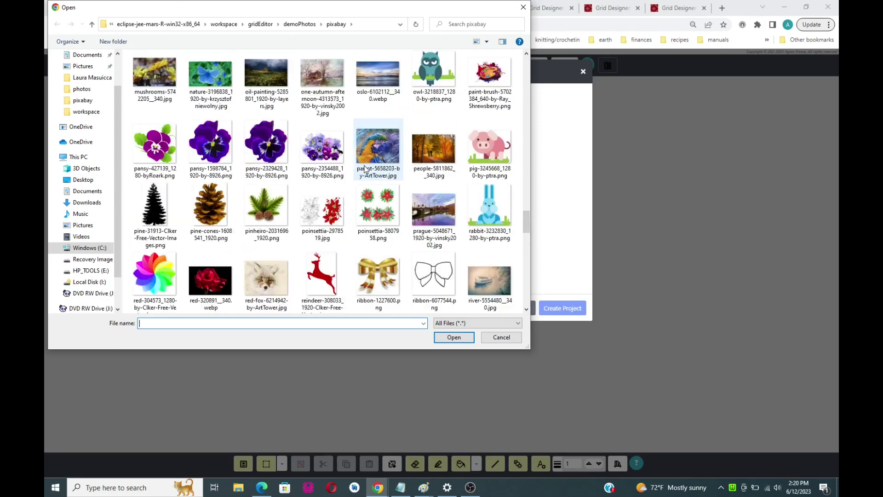
pyautogui.scroll(-3, 364, 169)
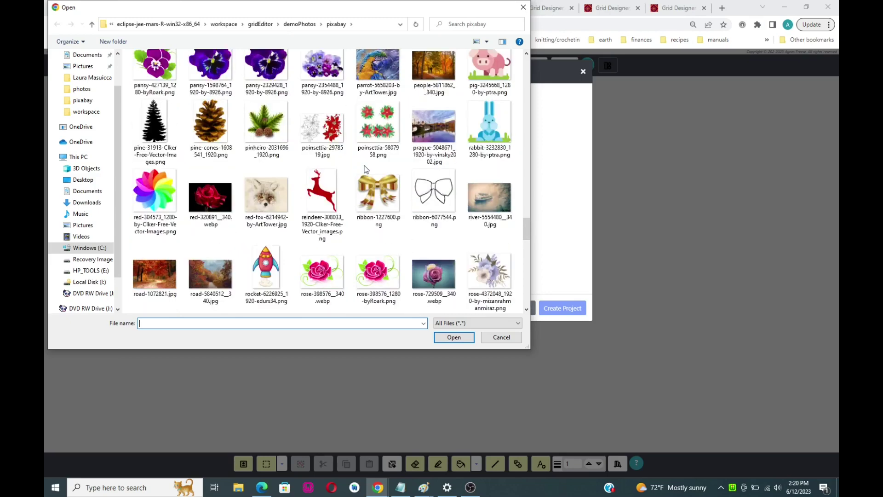
pyautogui.click(319, 197)
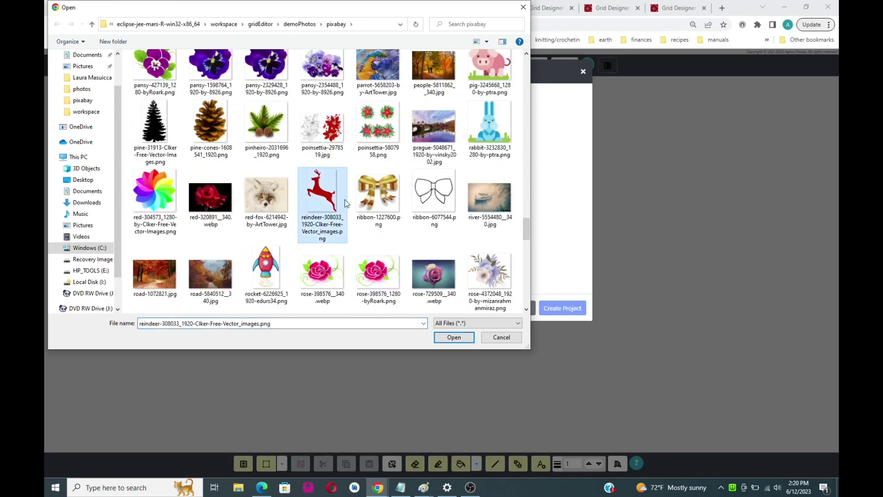
pyautogui.click(454, 338)
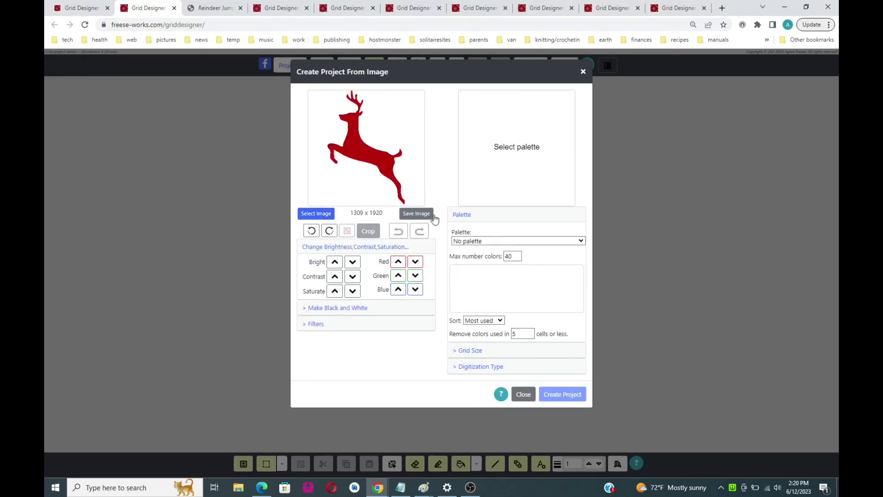
# Choose the (Rug) Herrschner's Latch Hook Yarn (H) palette for the digitized reindeer.
pyautogui.click(583, 241)
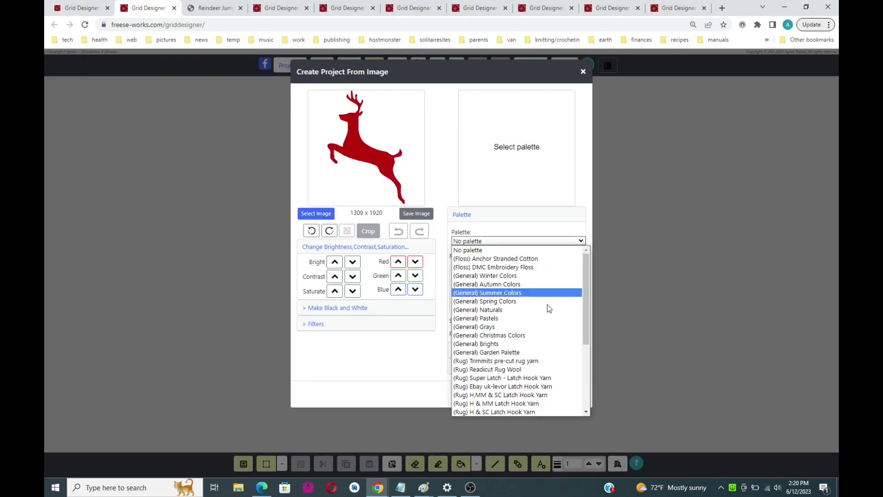
pyautogui.scroll(-2, 543, 366)
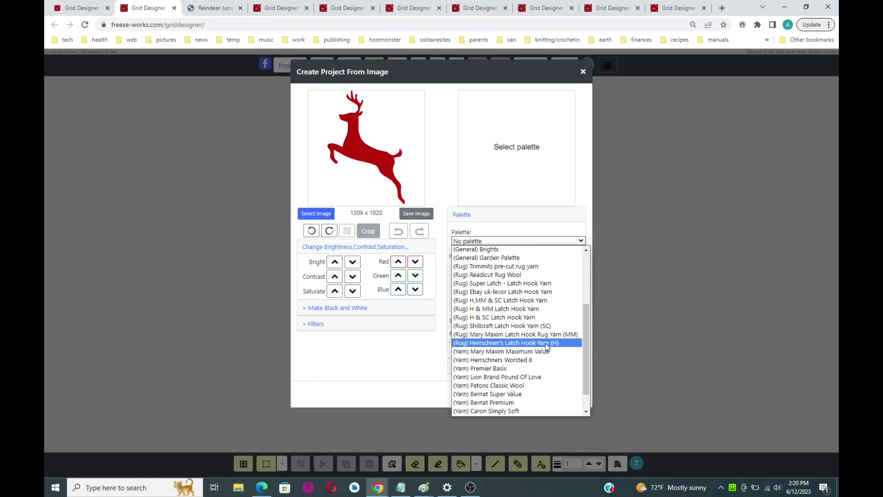
pyautogui.scroll(-1, 547, 345)
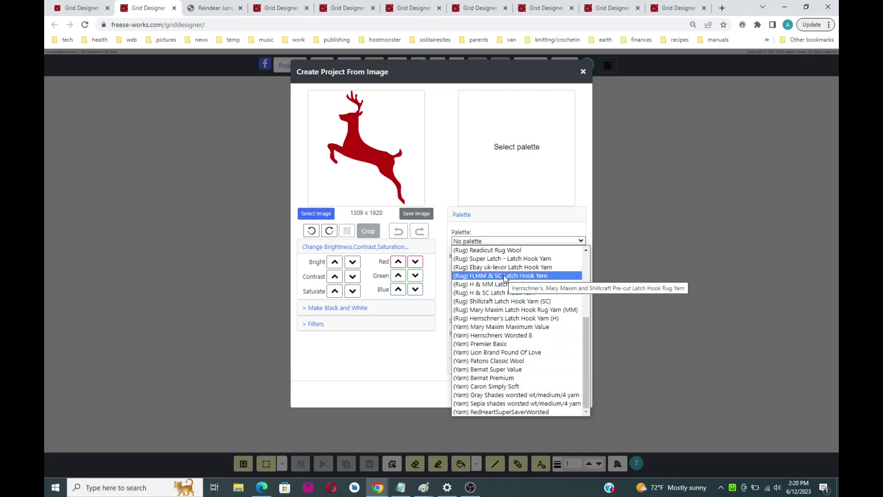
pyautogui.click(491, 319)
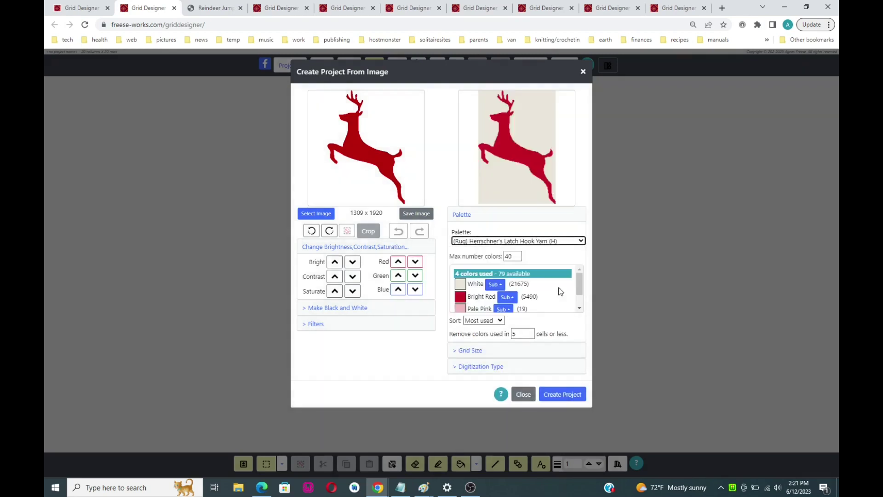
# Limit the digitized reindeer to a maximum of 2 colors.
pyautogui.doubleClick(511, 257)
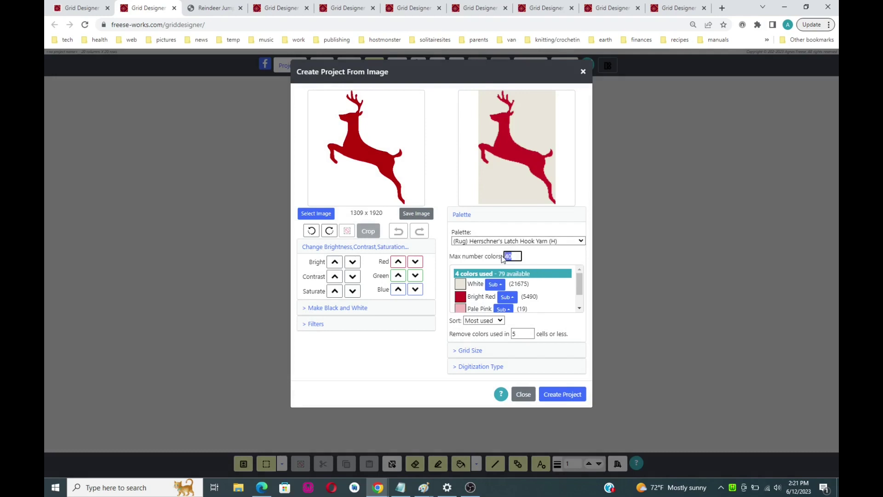
pyautogui.press('BackSpace')
pyautogui.write('2')
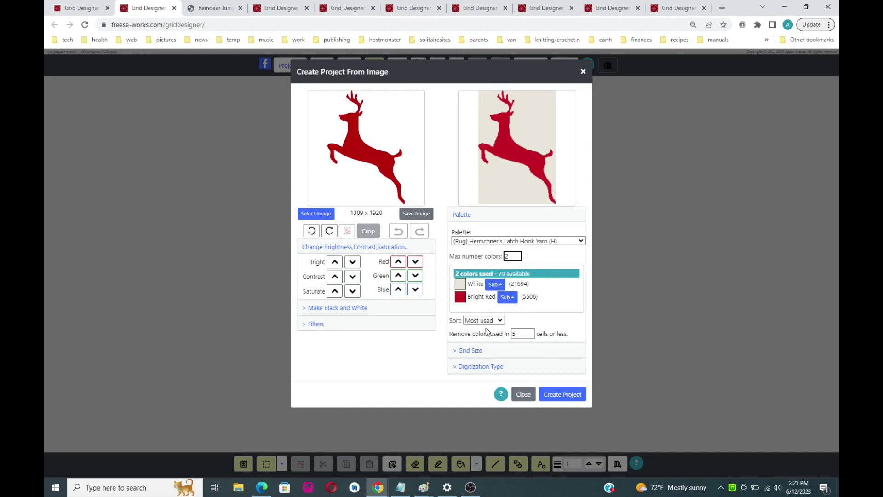
# Define the grid units as a Latch Hook project on the predefined 5 mesh (holes/inch) latch-hook canvas and save them.
pyautogui.click(473, 356)
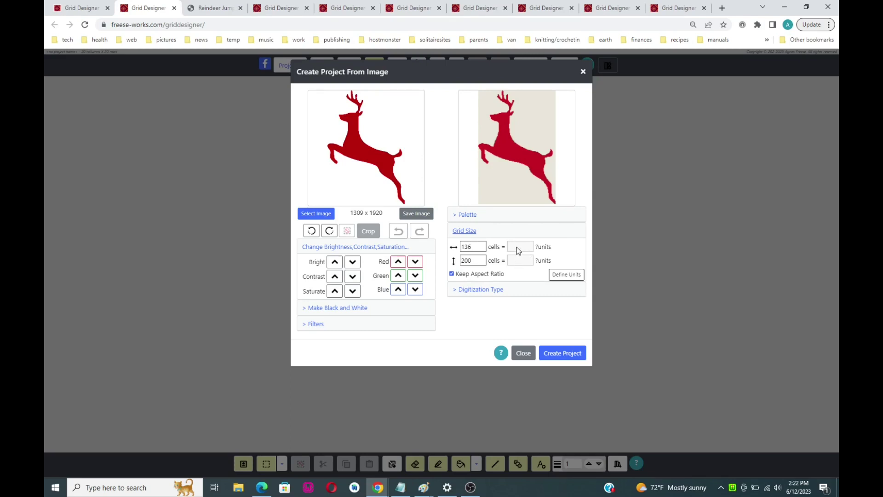
pyautogui.click(472, 247)
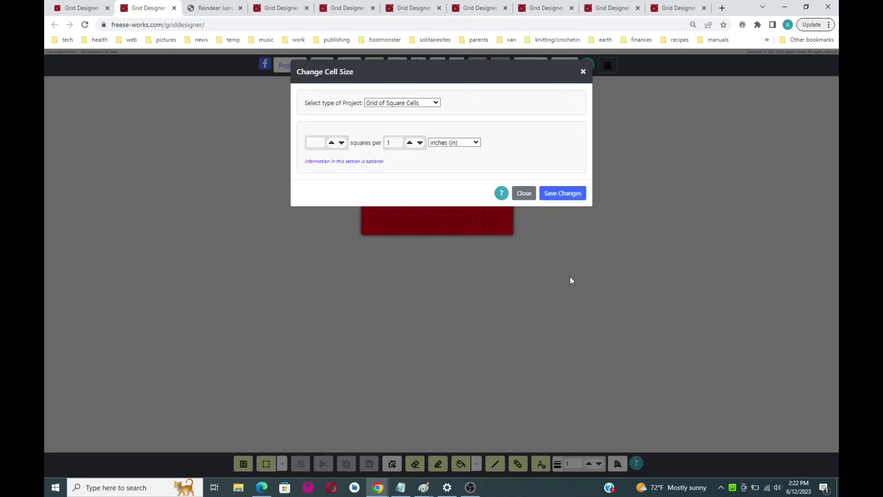
pyautogui.click(435, 103)
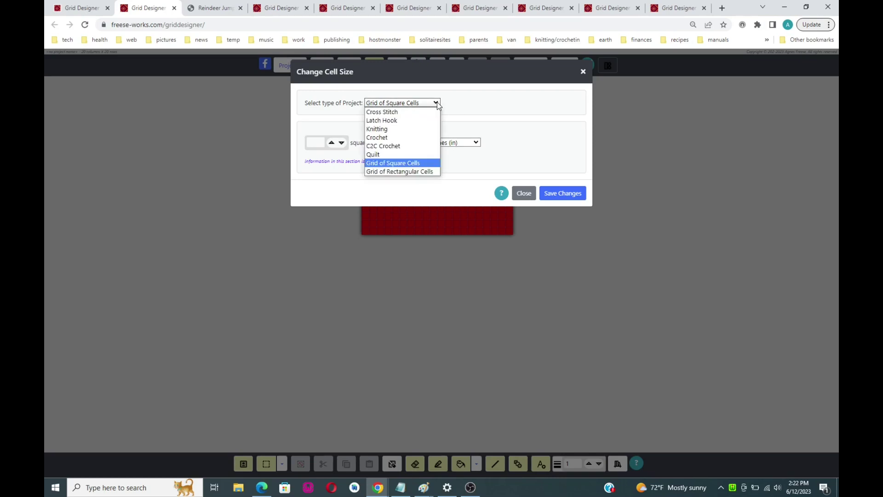
pyautogui.click(390, 120)
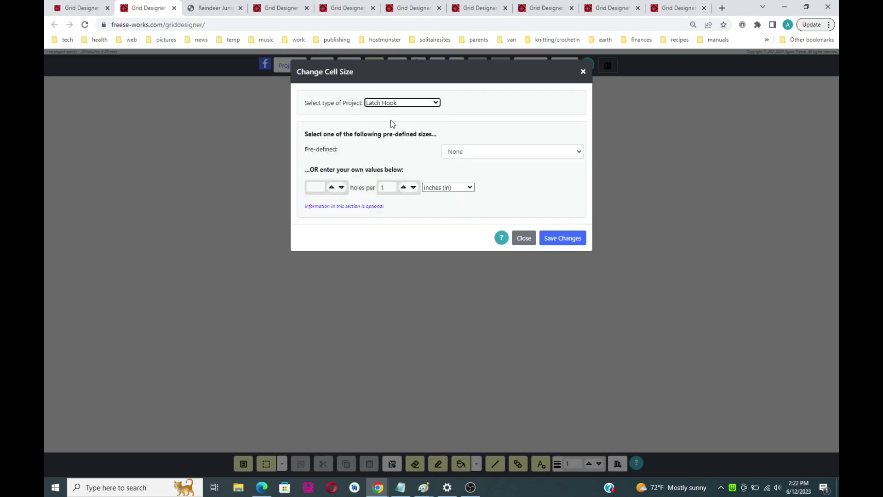
pyautogui.click(571, 153)
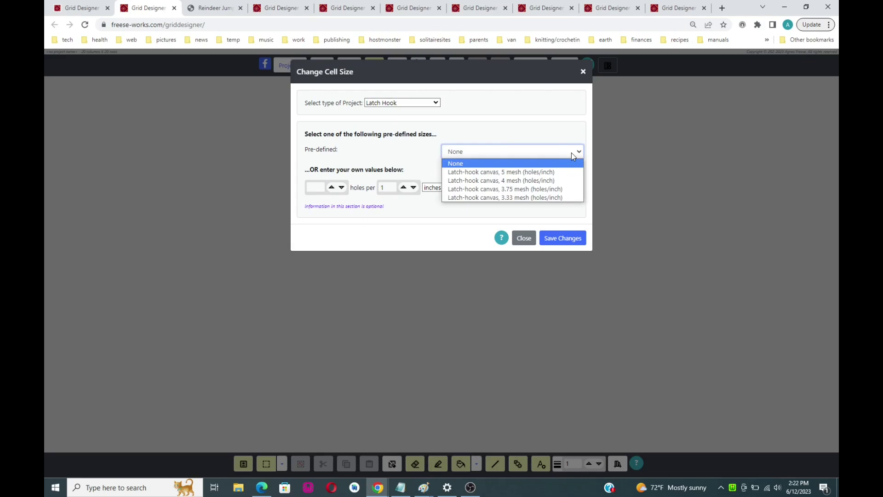
pyautogui.click(536, 173)
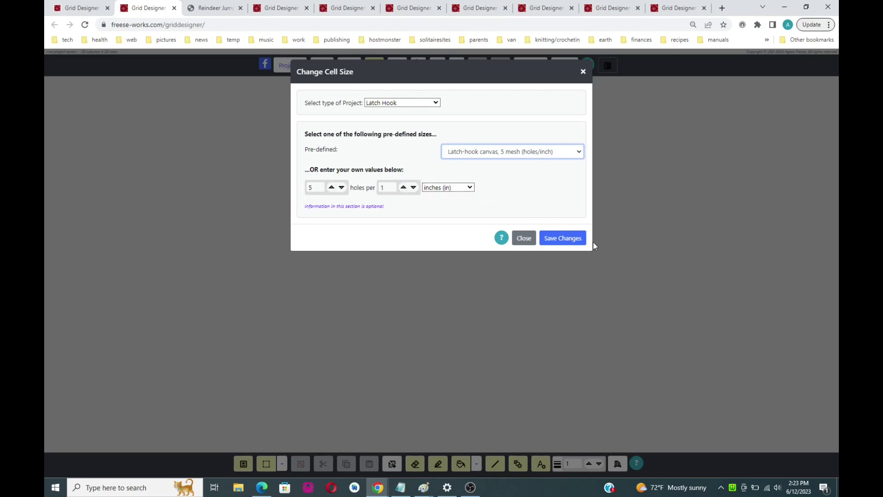
pyautogui.click(565, 243)
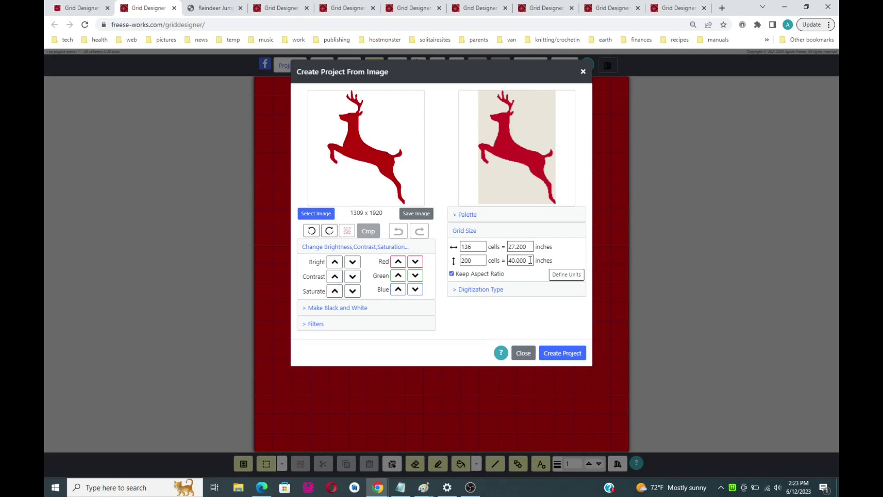
# Set the grid height to 30 inches with the aspect ratio kept and create the project.
pyautogui.moveTo(530, 259); pyautogui.dragTo(505, 260)
pyautogui.write('30')
pyautogui.press('Return')
pyautogui.click(564, 355)
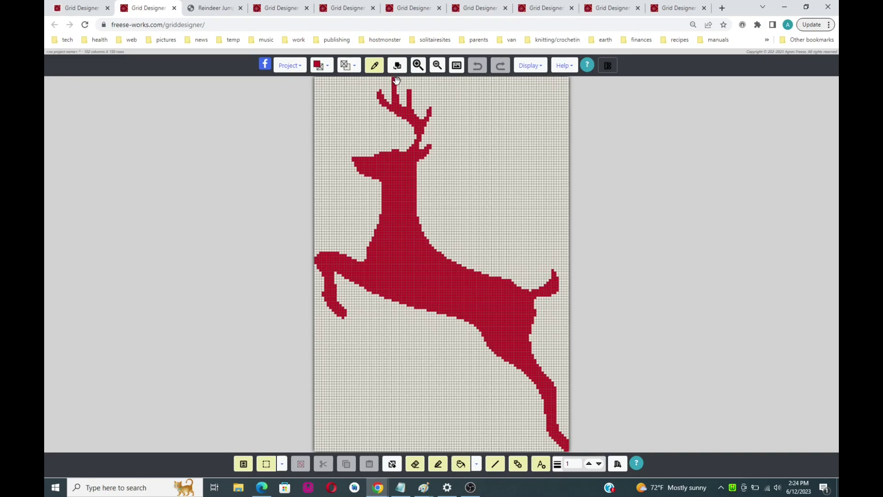
# In the grid size settings, add 10 rows in total, split between both top and bottom of the chart.
pyautogui.moveTo(393, 85); pyautogui.dragTo(393, 77)
pyautogui.click(542, 67)
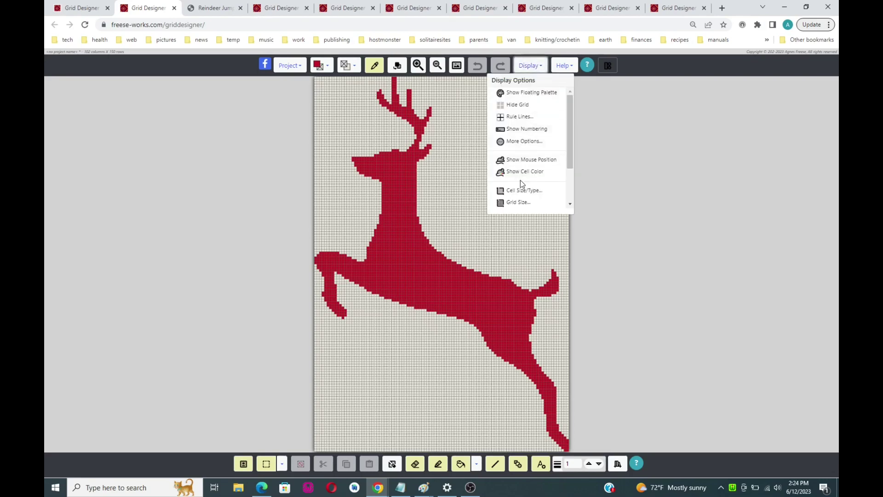
pyautogui.click(520, 203)
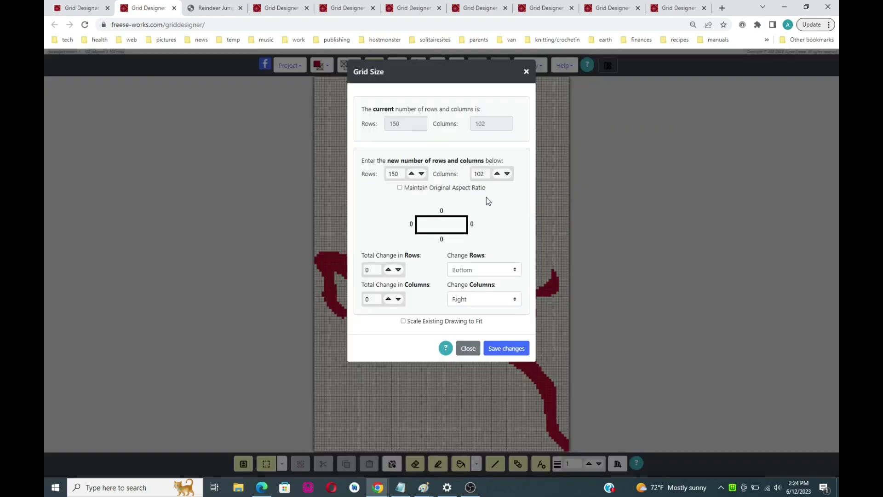
pyautogui.click(388, 271)
pyautogui.click(388, 271)
pyautogui.click(389, 271)
pyautogui.click(389, 270)
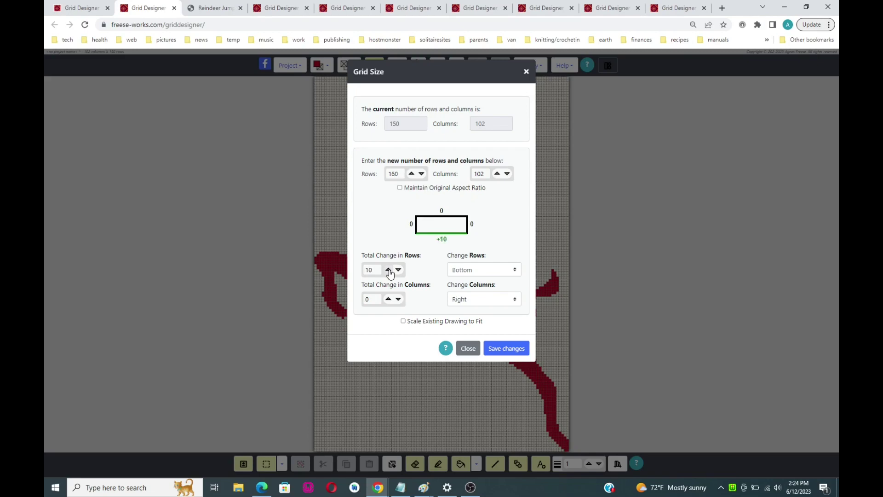
pyautogui.click(517, 270)
pyautogui.click(506, 298)
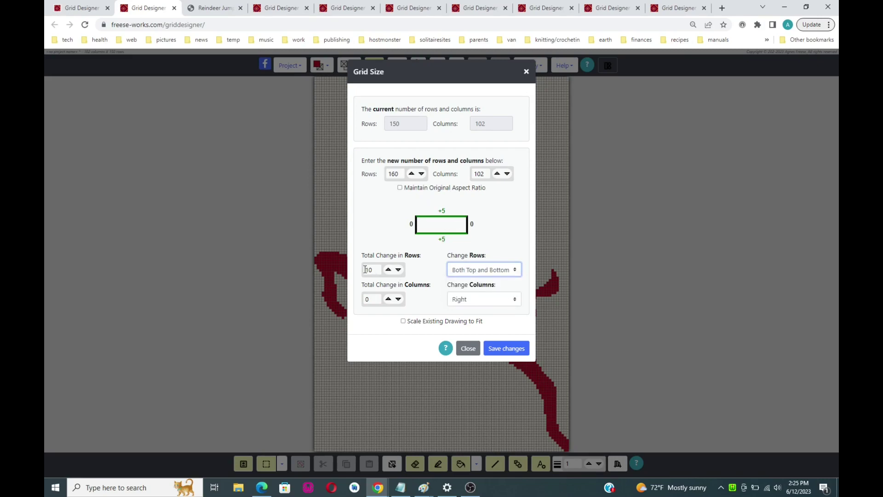
pyautogui.click(518, 269)
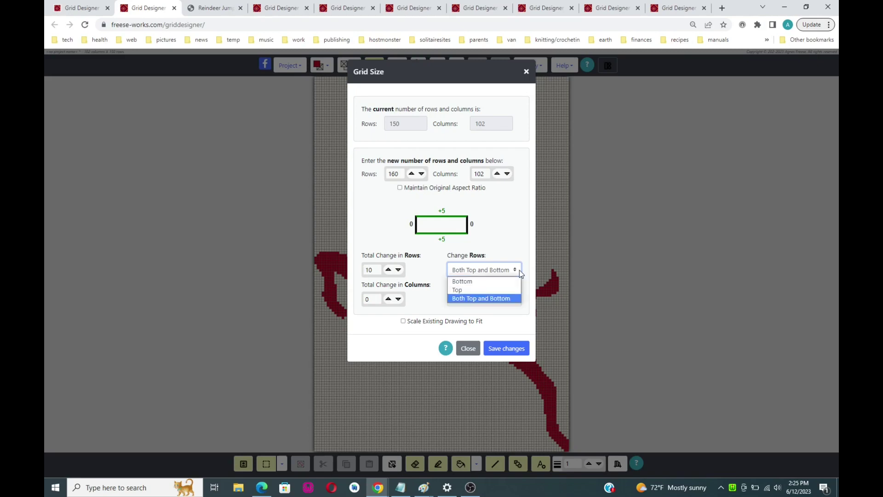
pyautogui.click(487, 299)
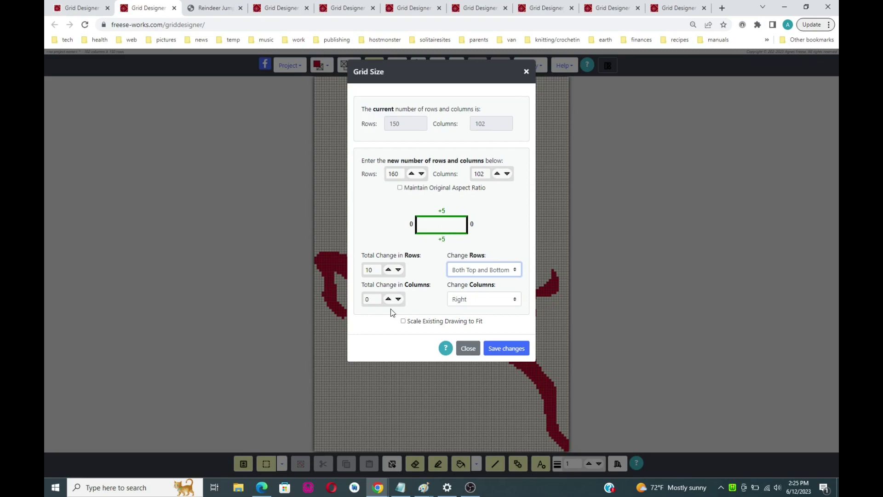
# Add 10 columns in total, split between both left and right of the chart, and save the grid size changes.
pyautogui.doubleClick(366, 298)
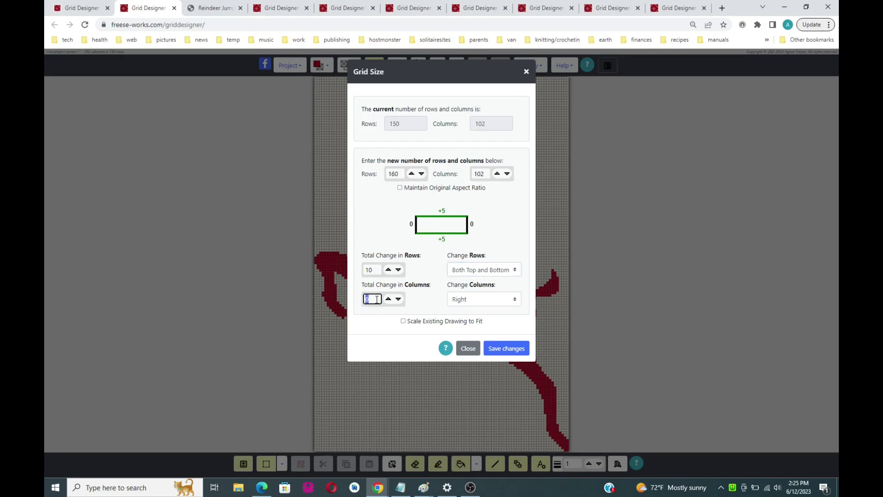
pyautogui.click(388, 299)
pyautogui.click(388, 300)
pyautogui.click(388, 300)
pyautogui.click(388, 300)
pyautogui.click(389, 299)
pyautogui.click(389, 299)
pyautogui.click(389, 299)
pyautogui.click(389, 299)
pyautogui.click(511, 300)
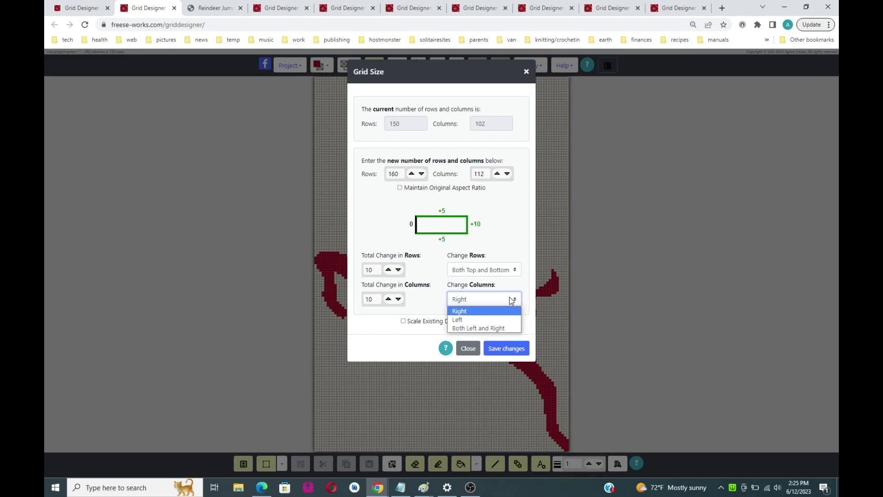
pyautogui.click(506, 328)
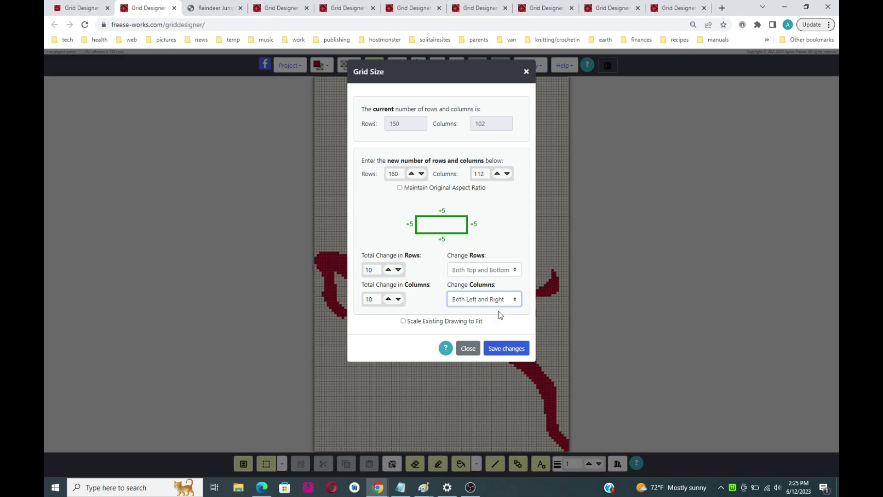
pyautogui.click(501, 350)
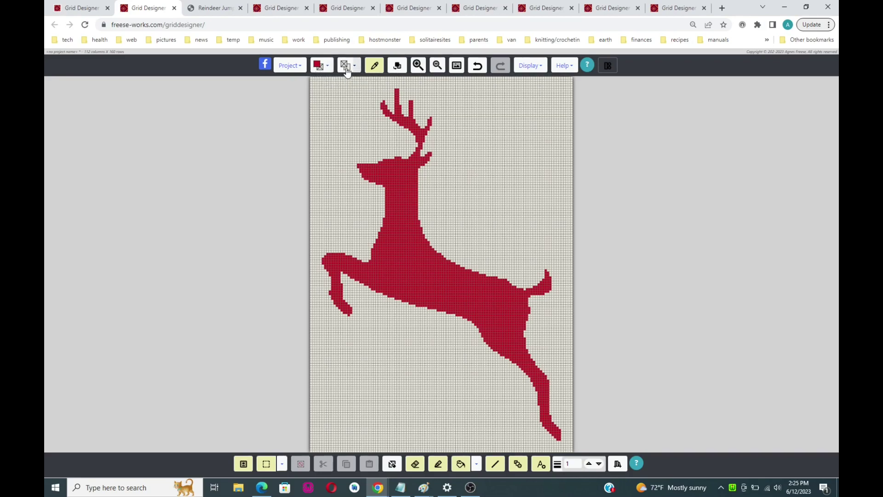
pyautogui.click(533, 69)
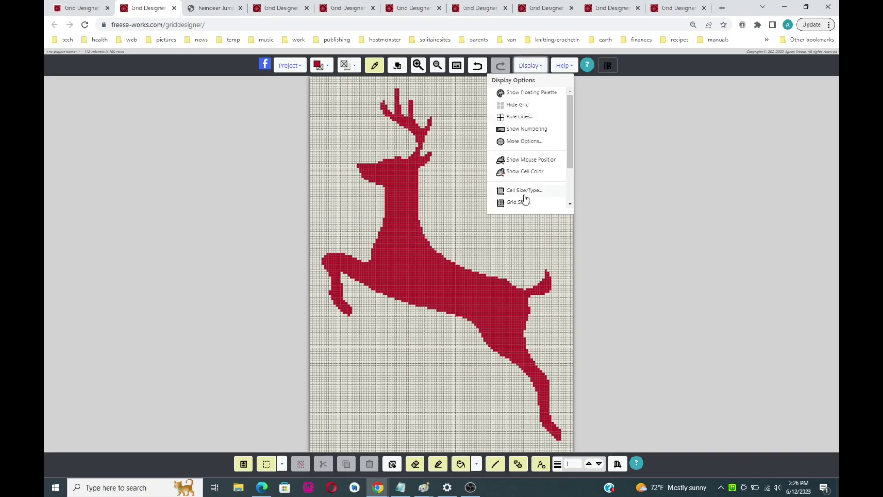
pyautogui.click(529, 67)
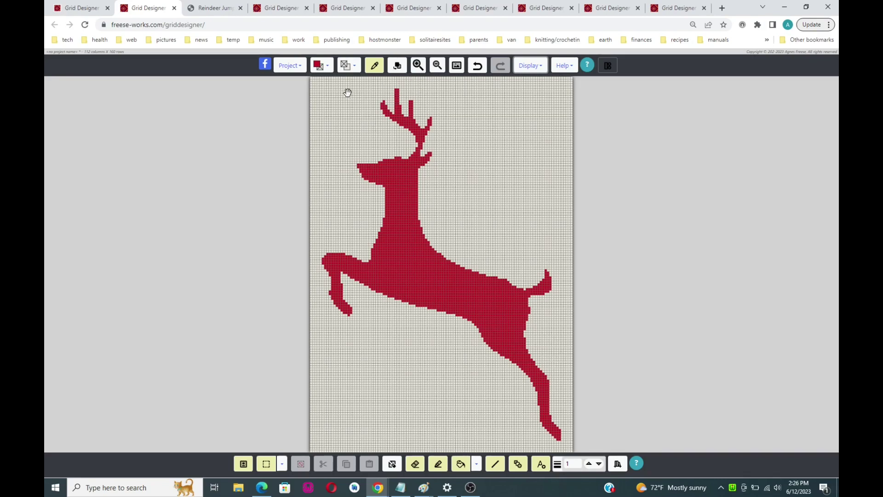
# Outline the red reindeer in black with the Outline area fill option.
pyautogui.click(328, 67)
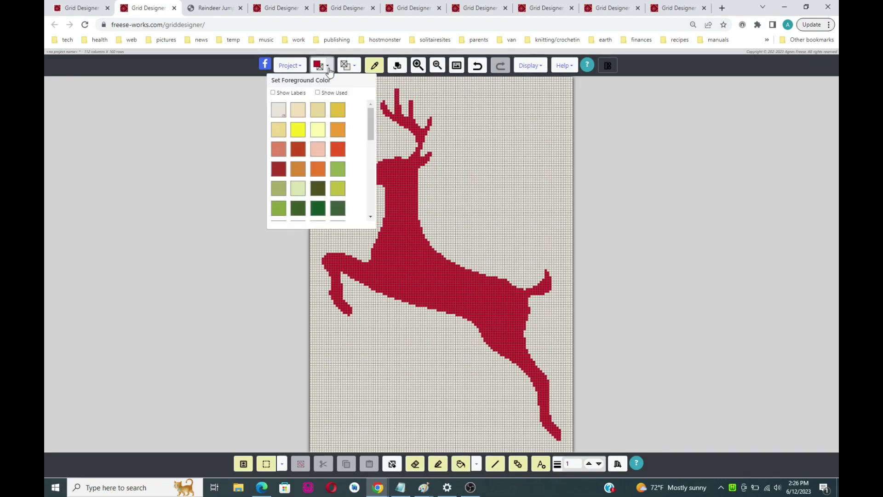
pyautogui.scroll(-6, 352, 167)
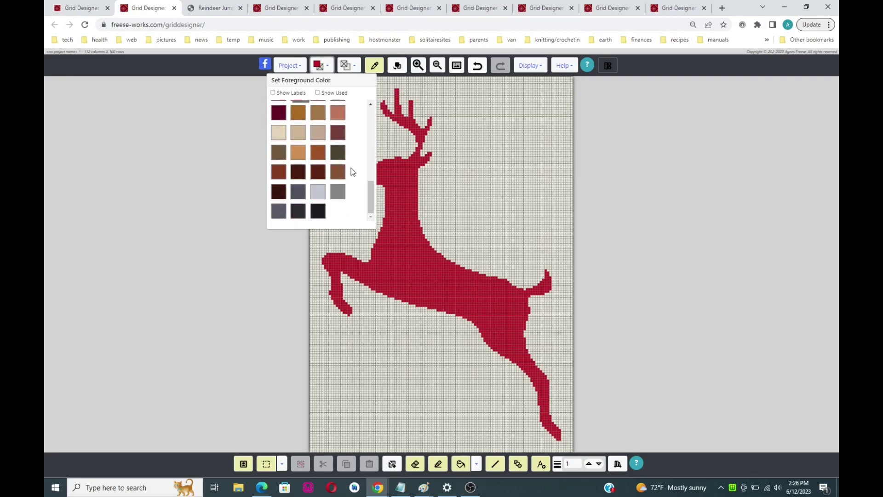
pyautogui.click(318, 212)
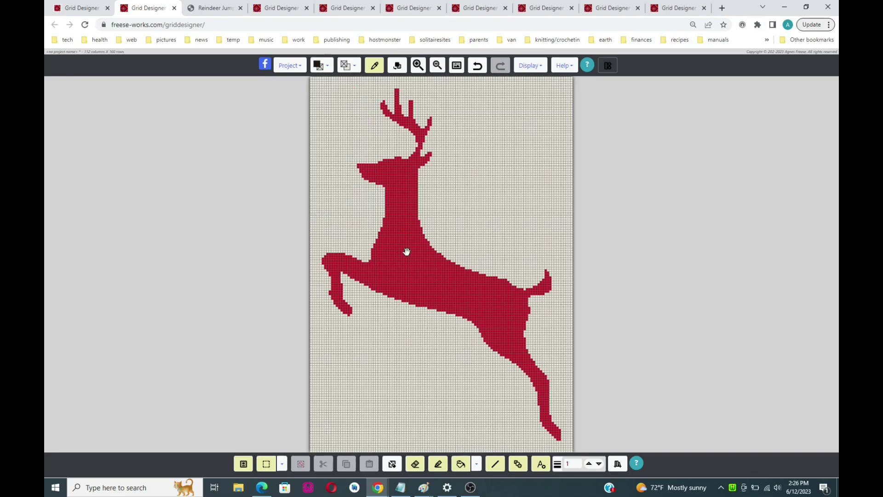
pyautogui.click(477, 464)
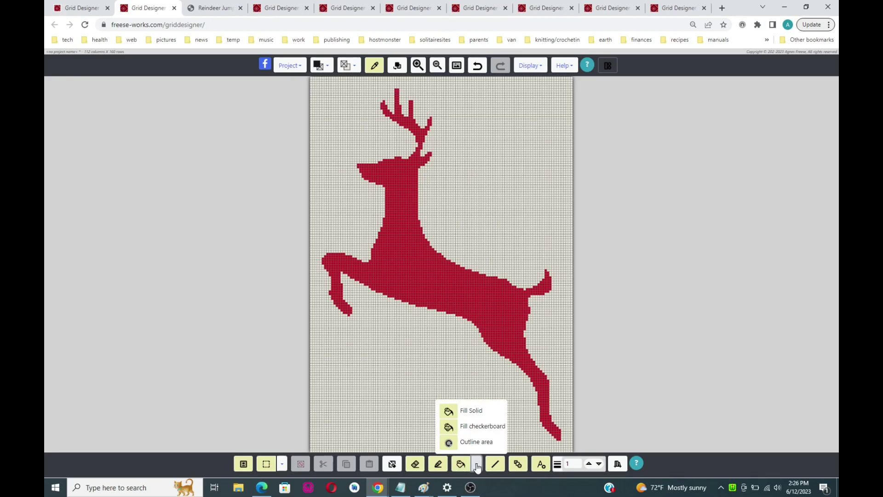
pyautogui.click(449, 443)
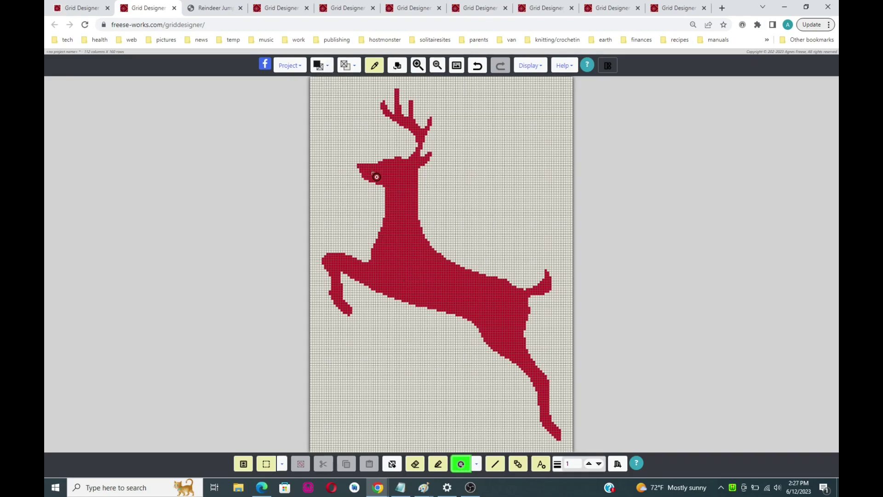
pyautogui.click(405, 264)
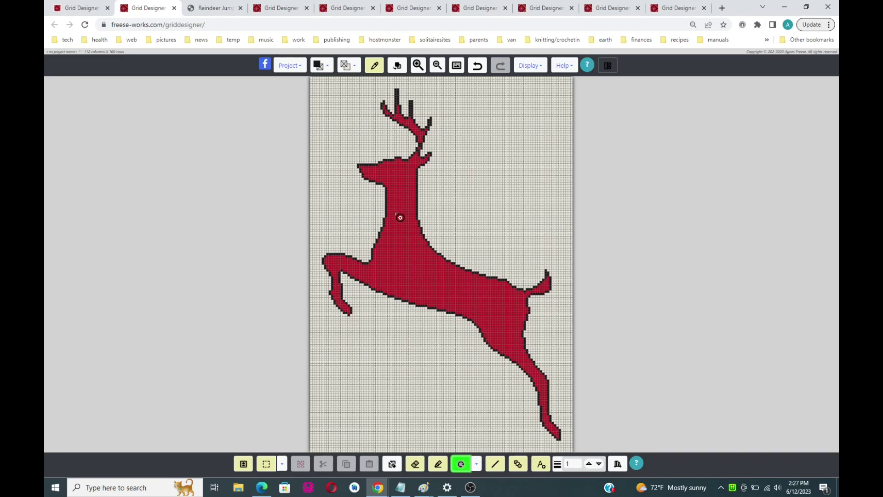
# Fill the reindeer's red body inside the black outline with solid white.
pyautogui.click(330, 68)
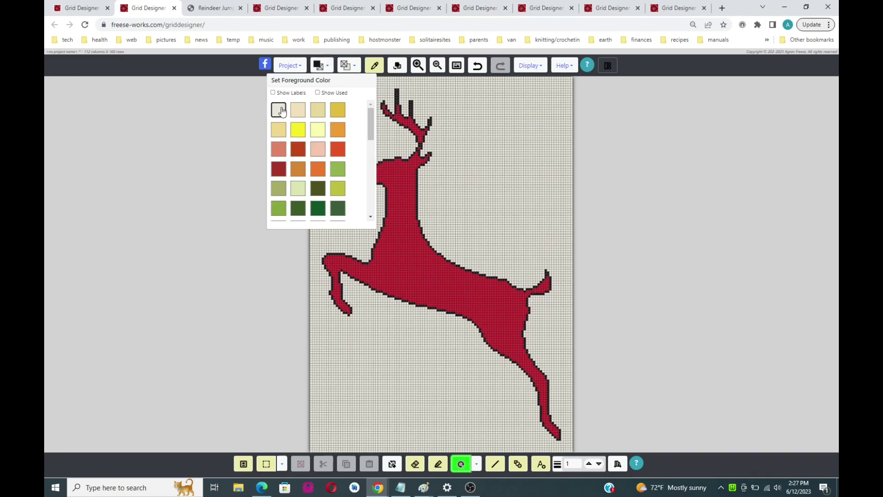
pyautogui.click(283, 111)
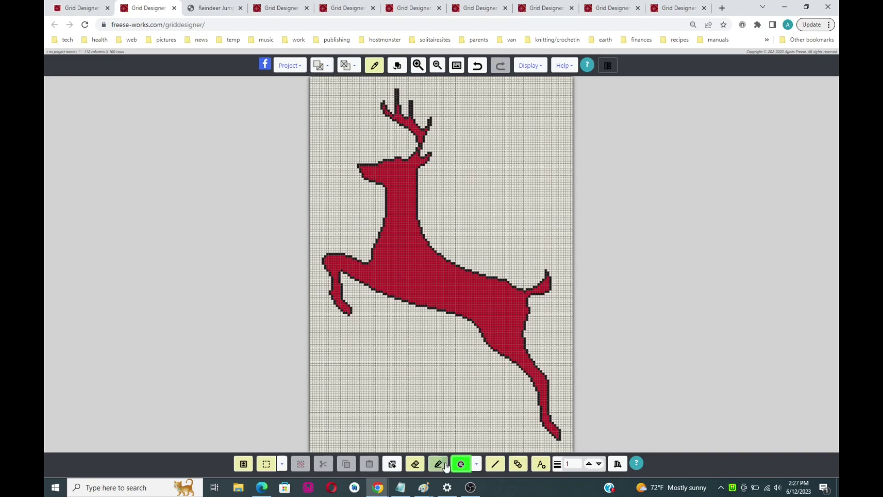
pyautogui.click(476, 464)
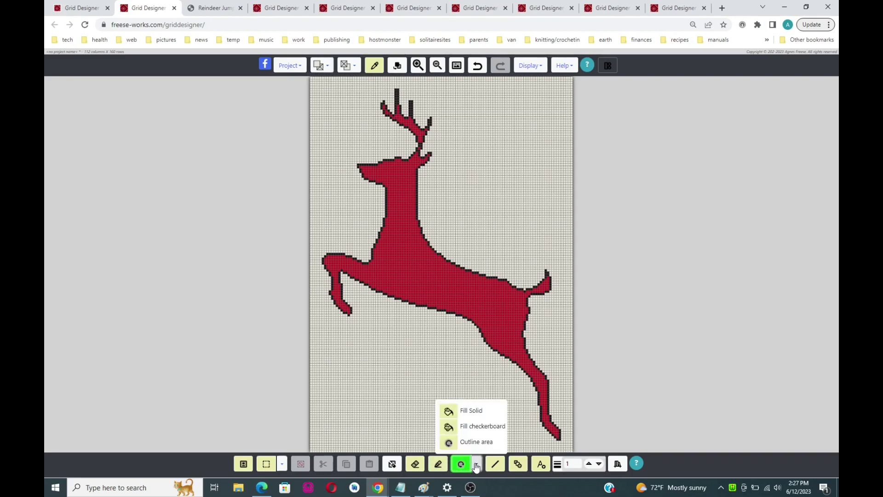
pyautogui.click(450, 415)
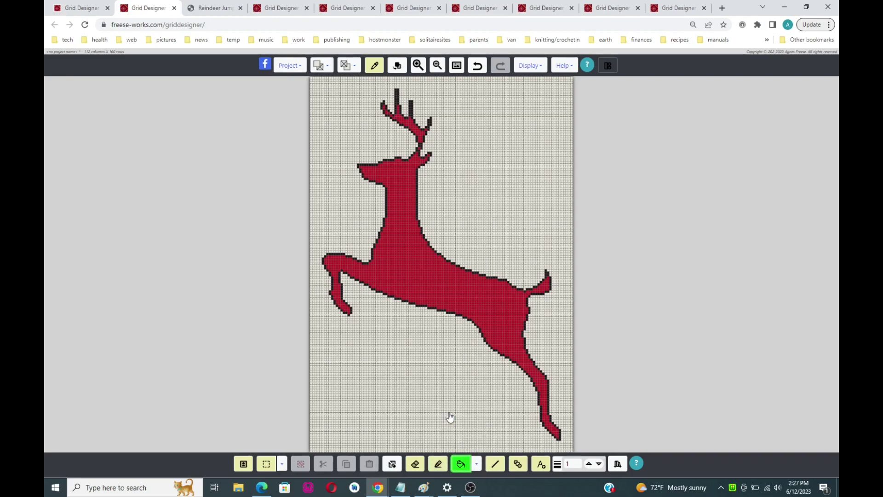
pyautogui.click(412, 265)
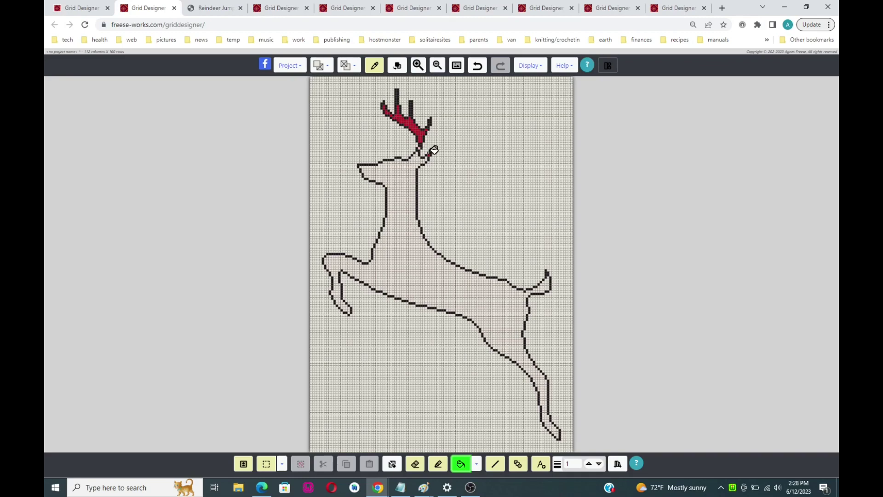
# Undo the stray fill and fill the remaining red areas of the antlers and ear with white.
pyautogui.click(477, 68)
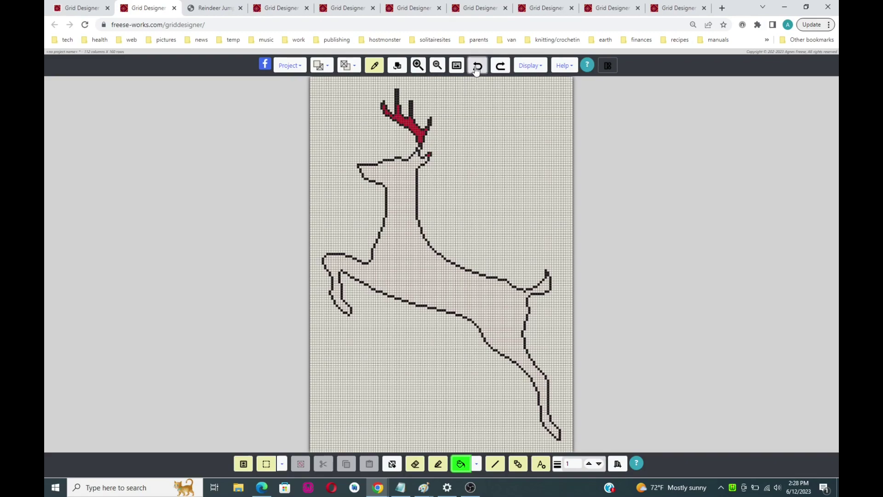
pyautogui.click(422, 74)
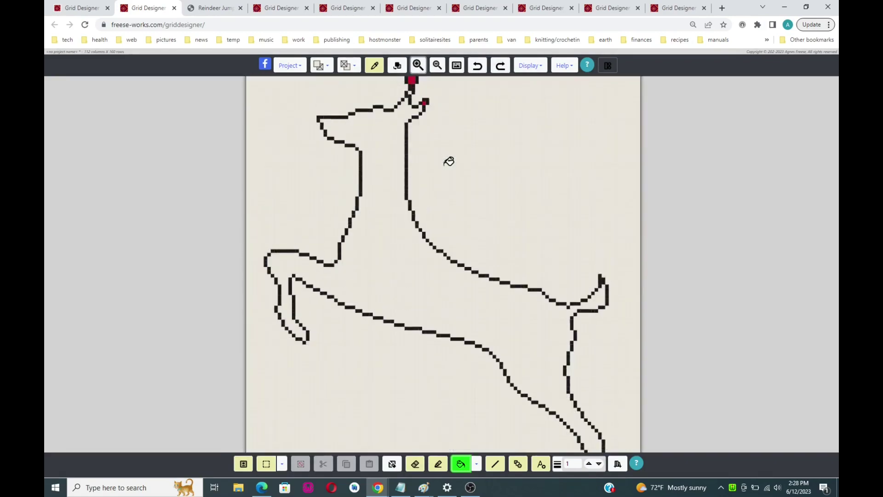
pyautogui.click(389, 157)
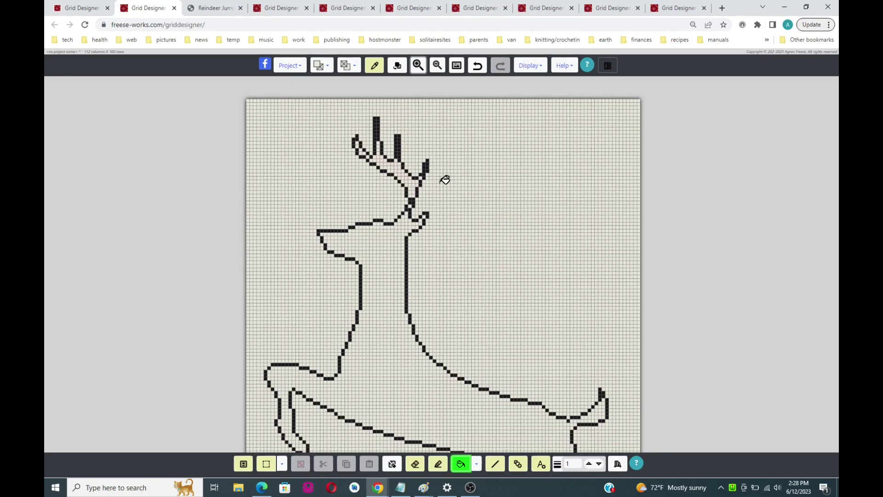
pyautogui.click(457, 66)
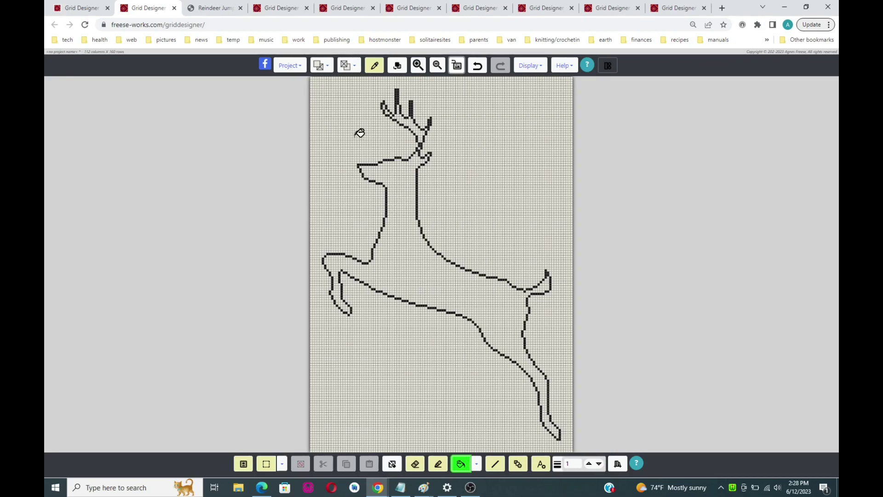
# Restrict the foreground and background palettes to used colors and set the foreground color to black.
pyautogui.click(328, 69)
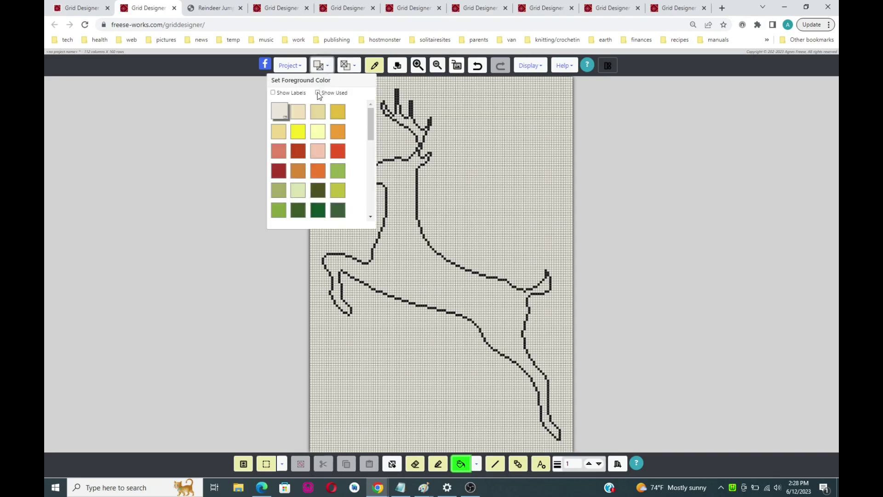
pyautogui.click(317, 93)
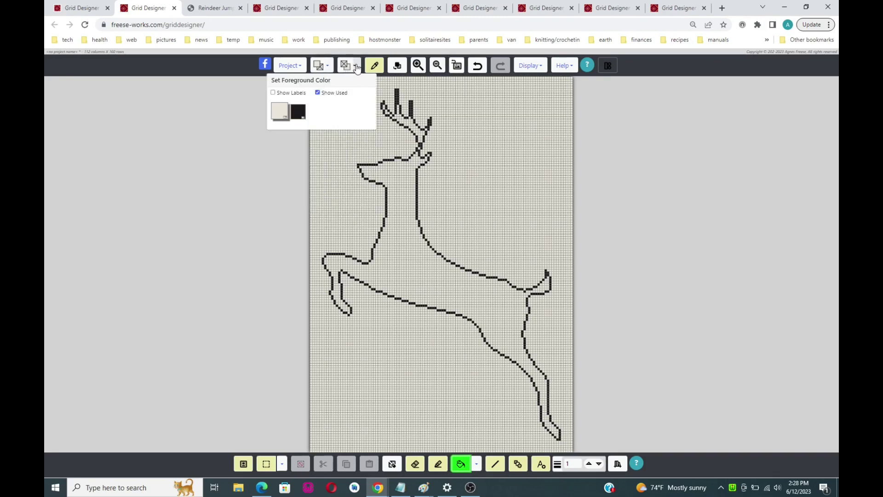
pyautogui.click(353, 66)
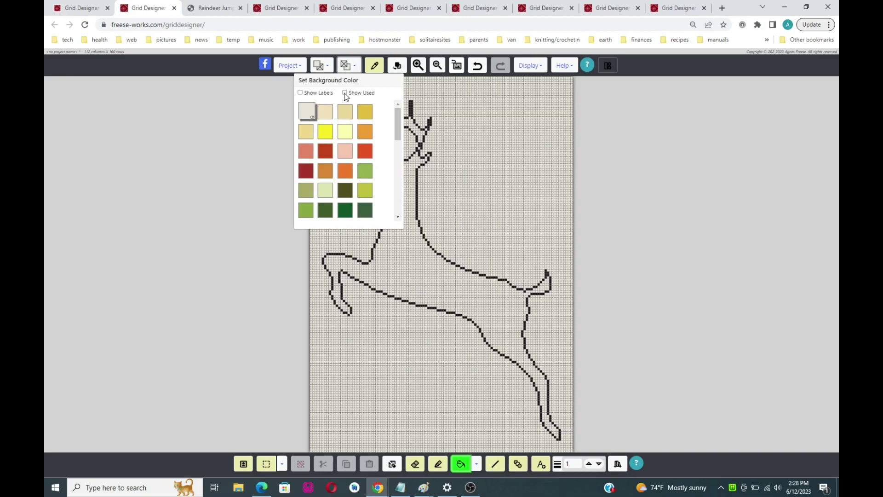
pyautogui.click(345, 92)
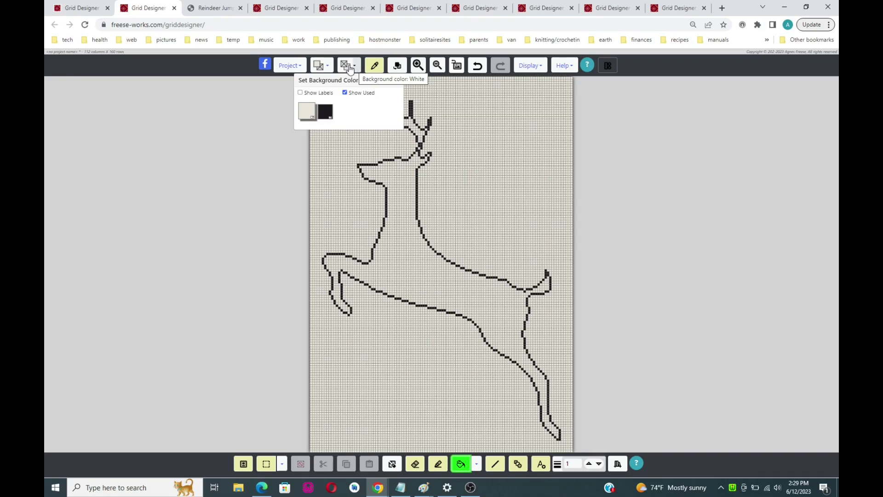
pyautogui.click(460, 469)
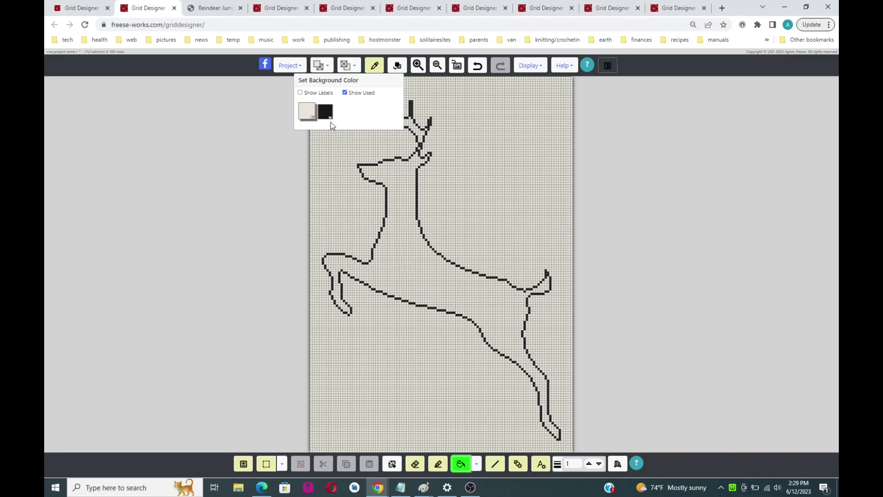
pyautogui.click(331, 66)
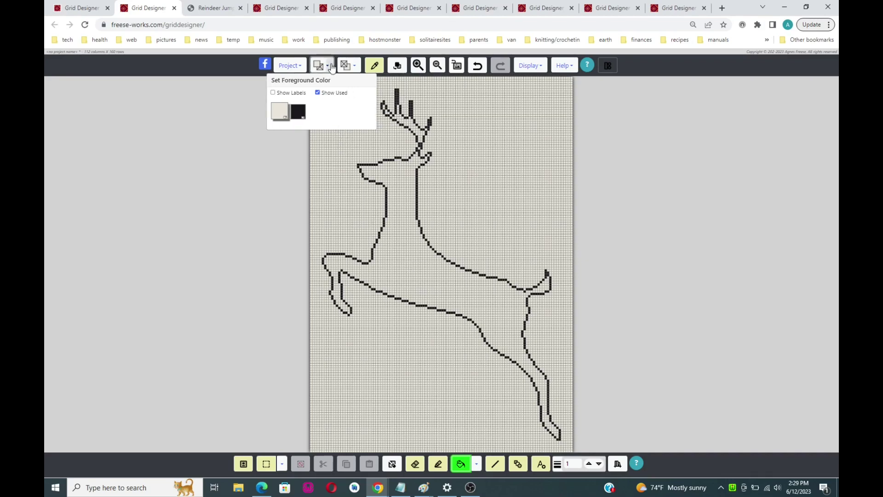
pyautogui.click(299, 115)
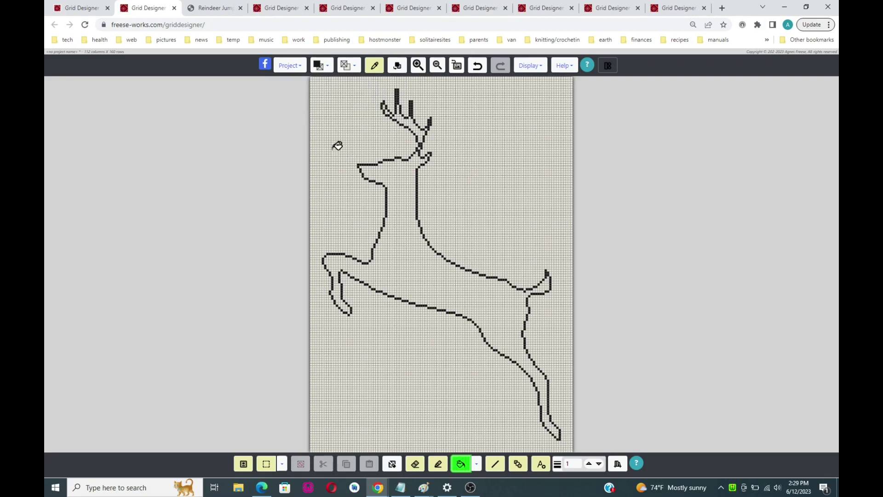
# Examine the finished patterned reindeer chart in the other project tab and return to the outlined chart.
pyautogui.click(275, 10)
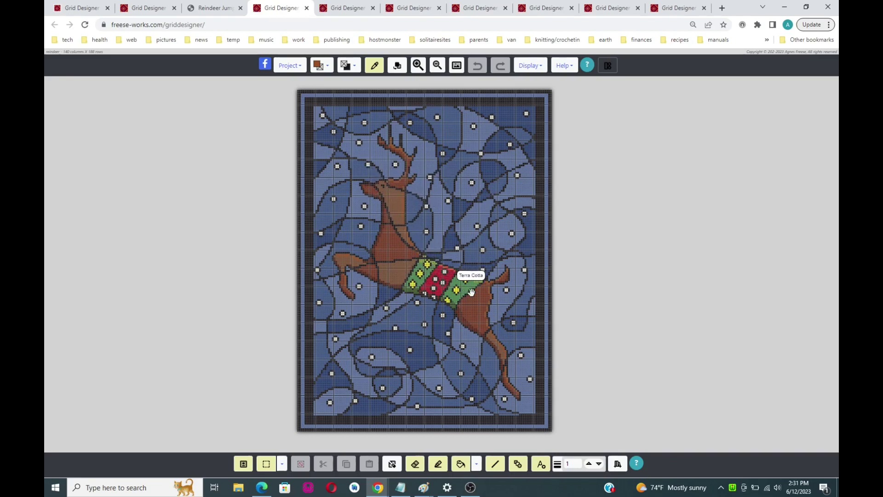
pyautogui.click(147, 13)
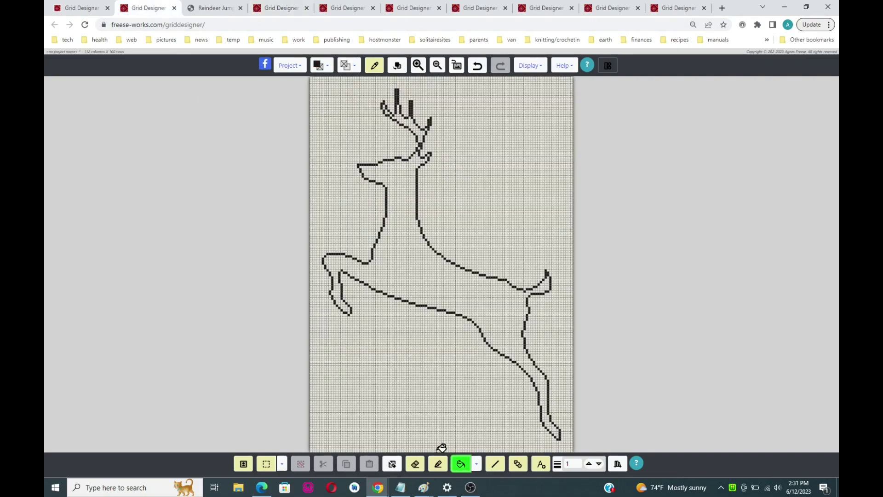
# Draw a freehand black line, 1 cell wide, from the chart's left edge across the reindeer, looping twice below it and ending at the lower left edge.
pyautogui.click(438, 465)
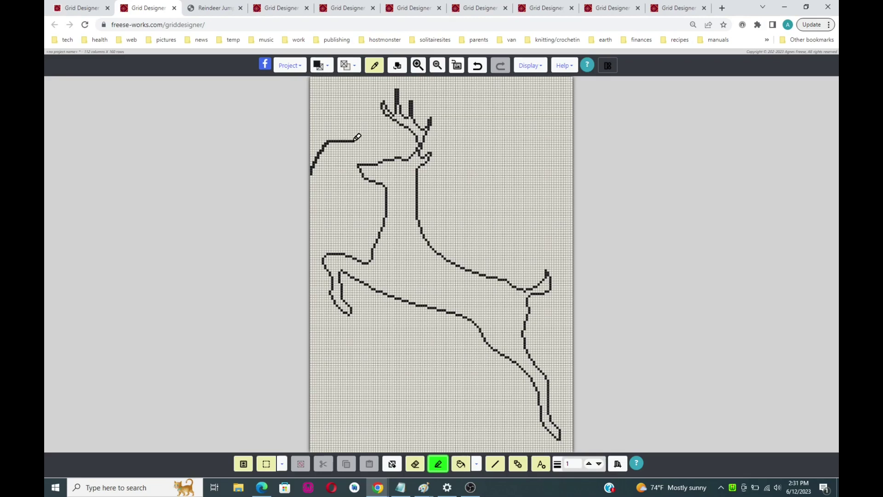
pyautogui.click(477, 72)
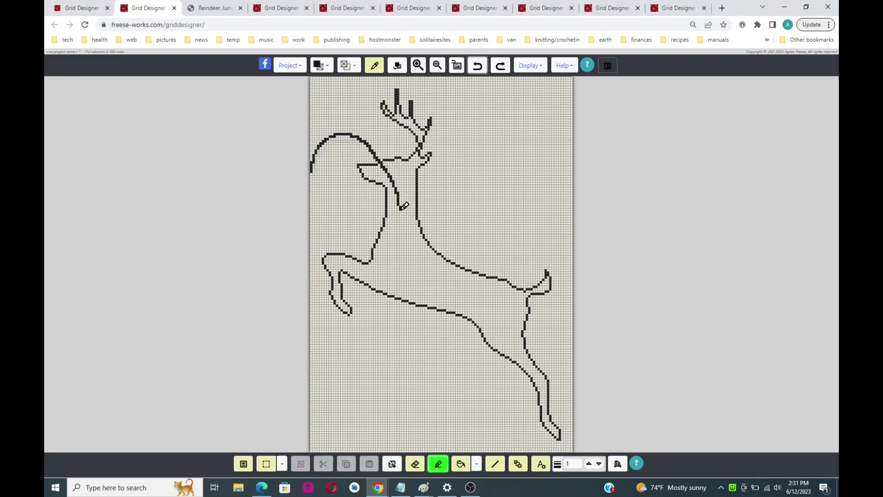
pyautogui.moveTo(400, 208); pyautogui.dragTo(409, 229)
pyautogui.moveTo(472, 233); pyautogui.dragTo(484, 248)
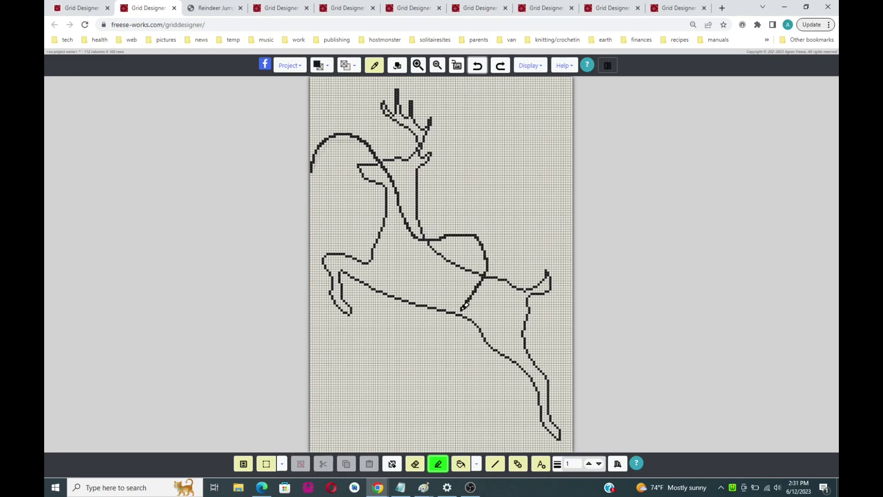
pyautogui.moveTo(443, 322)
pyautogui.mouseDown()
pyautogui.moveTo(382, 350)
pyautogui.moveTo(347, 342)
pyautogui.moveTo(354, 326)
pyautogui.moveTo(376, 325)
pyautogui.moveTo(404, 339)
pyautogui.mouseUp()
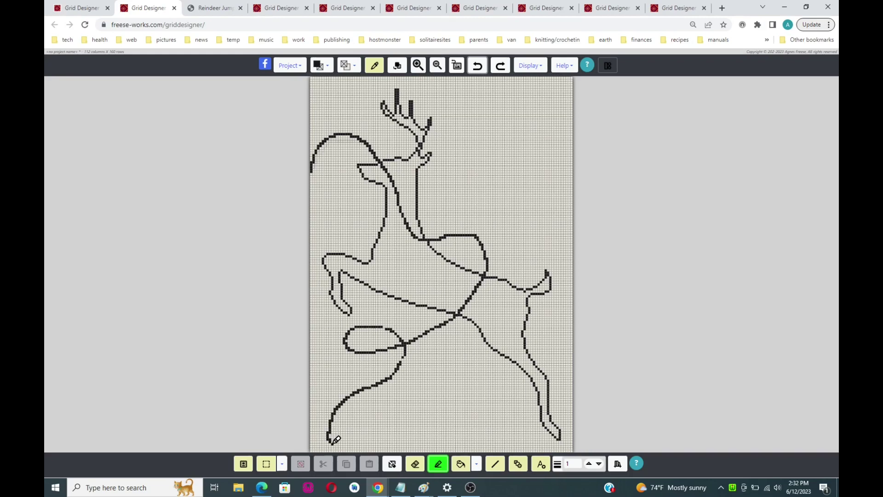
pyautogui.moveTo(340, 443); pyautogui.dragTo(343, 444)
pyautogui.moveTo(364, 412)
pyautogui.mouseDown()
pyautogui.moveTo(341, 381)
pyautogui.moveTo(316, 377)
pyautogui.mouseUp()
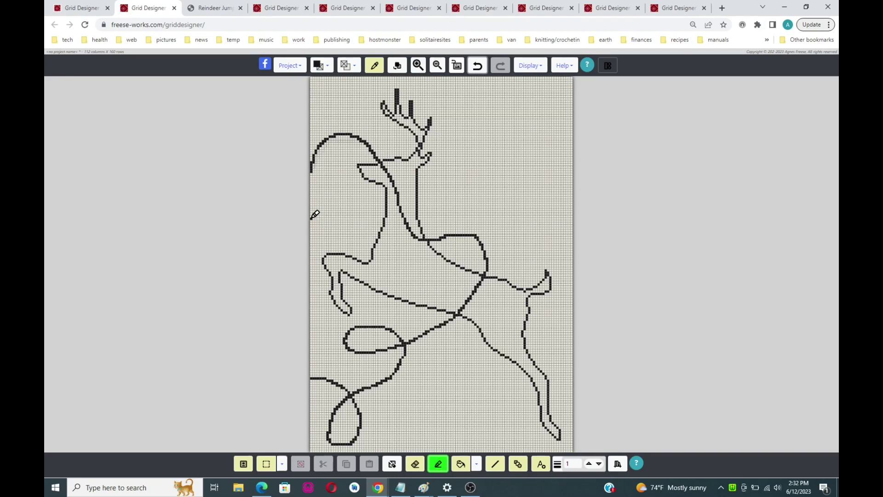
# Draw more freehand black curving and looping lines, 1 cell wide, across the whole chart to divide the background and reindeer into sections.
pyautogui.moveTo(312, 218)
pyautogui.mouseDown()
pyautogui.moveTo(343, 223)
pyautogui.moveTo(432, 200)
pyautogui.mouseUp()
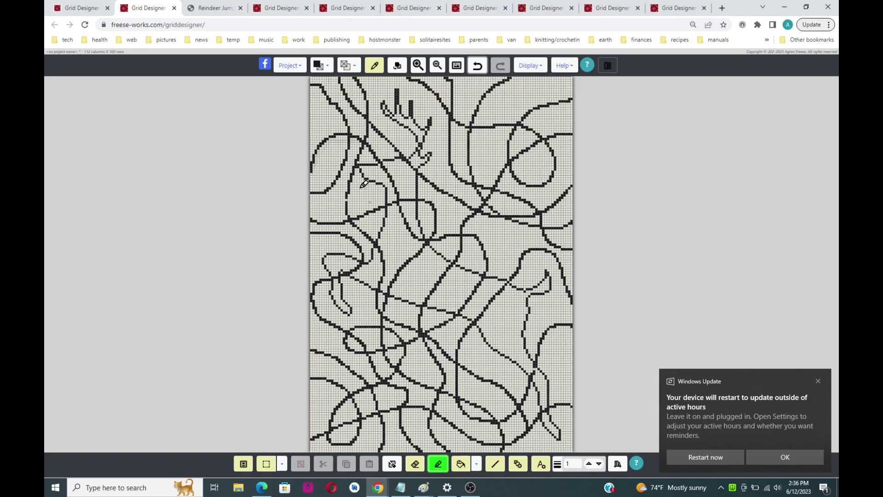
# Show all palette colors with their labels and set the foreground color to Medium Brown.
pyautogui.click(327, 66)
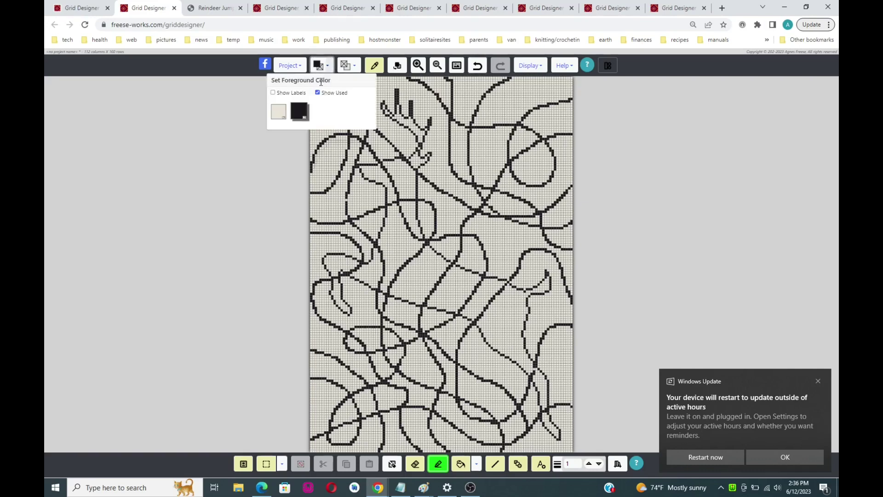
pyautogui.click(317, 93)
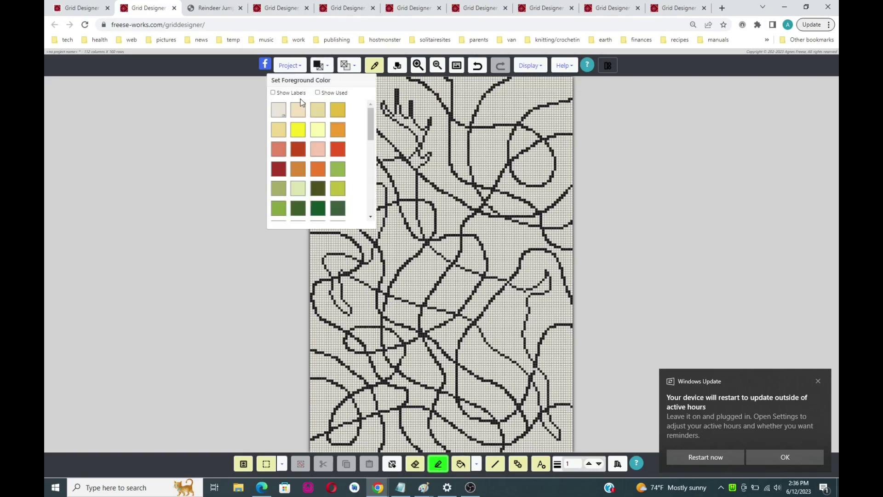
pyautogui.click(273, 93)
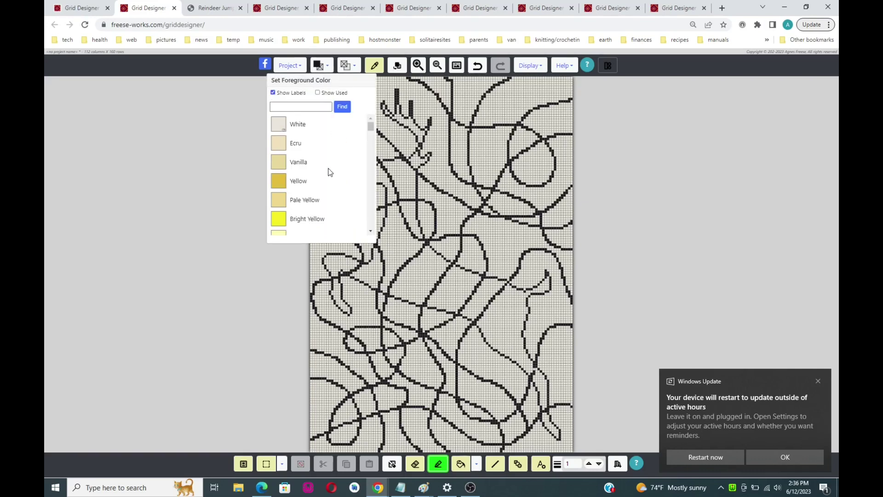
pyautogui.scroll(-8, 329, 172)
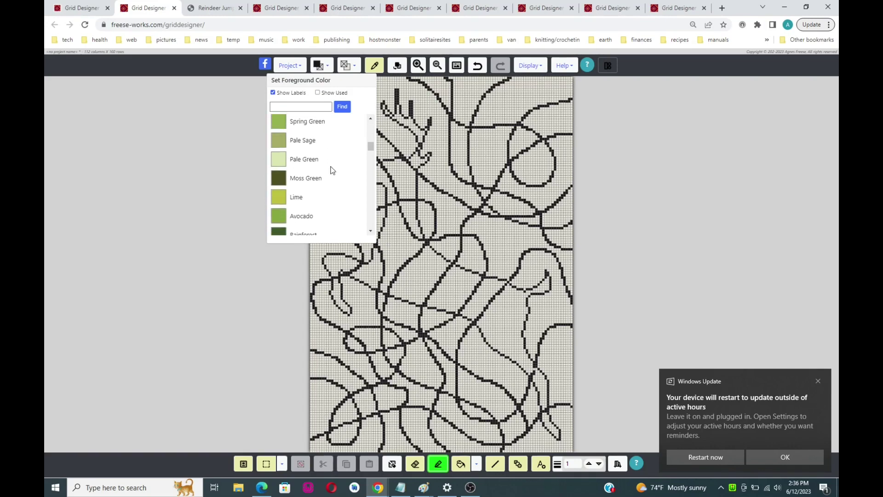
pyautogui.scroll(-5, 332, 170)
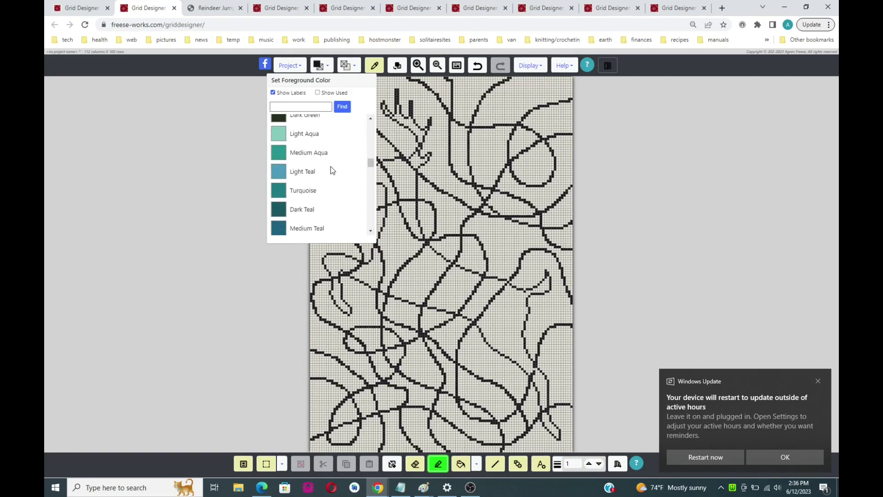
pyautogui.scroll(-6, 332, 170)
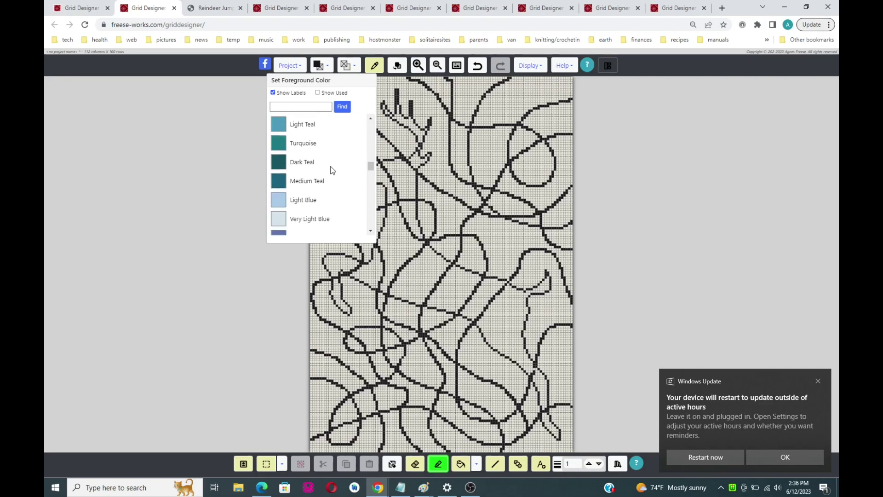
pyautogui.scroll(-6, 332, 170)
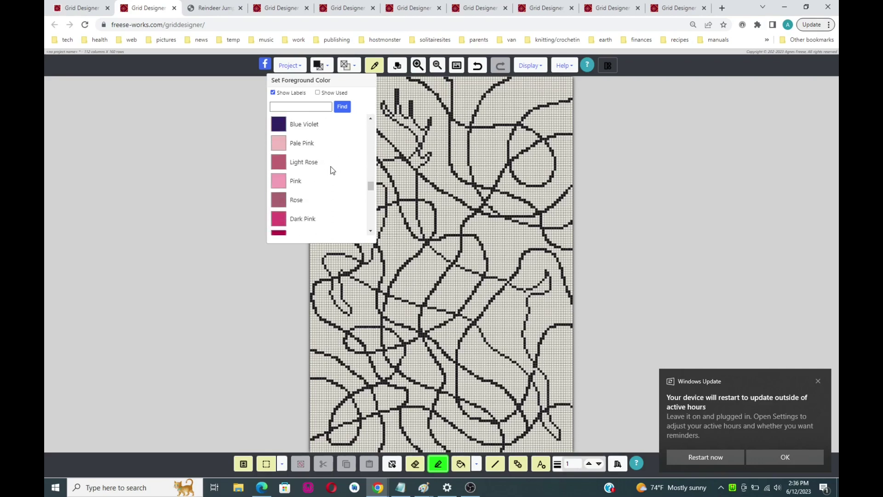
pyautogui.scroll(-2, 332, 170)
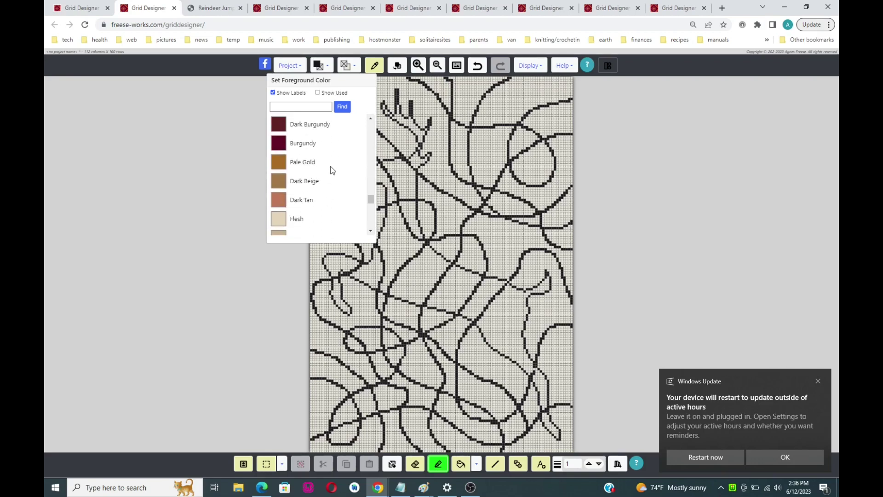
pyautogui.scroll(-2, 332, 170)
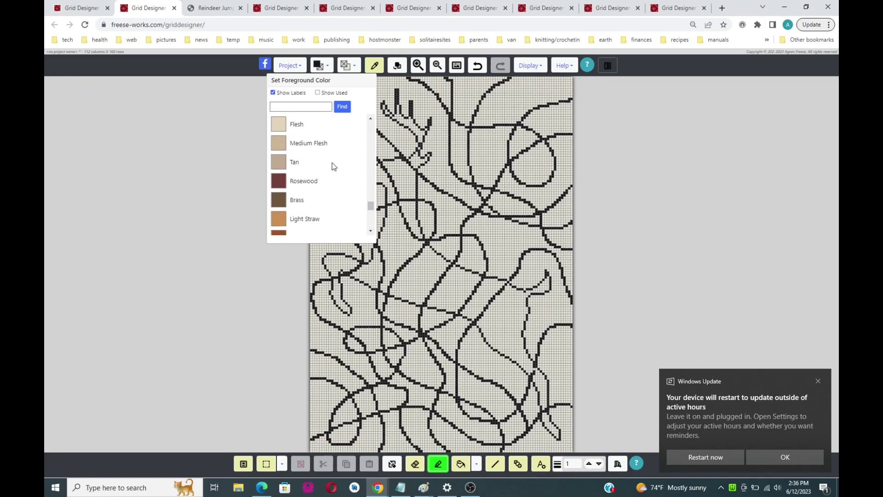
pyautogui.scroll(-2, 333, 166)
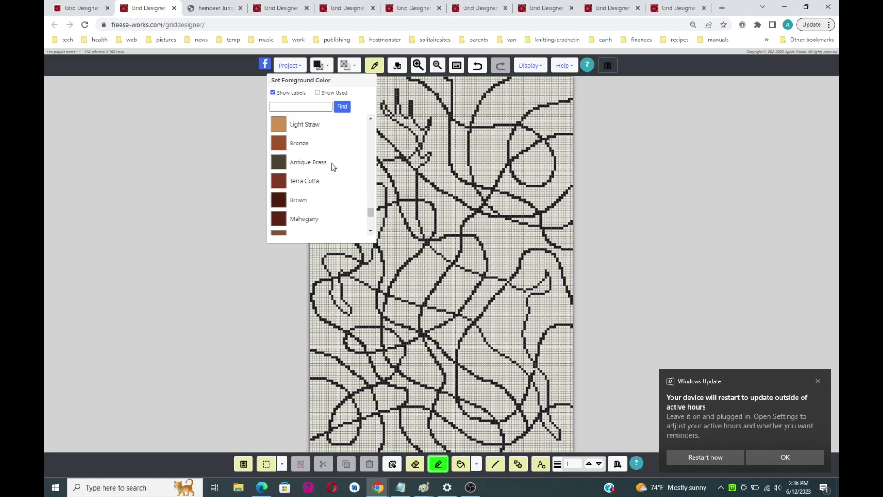
pyautogui.scroll(-2, 339, 181)
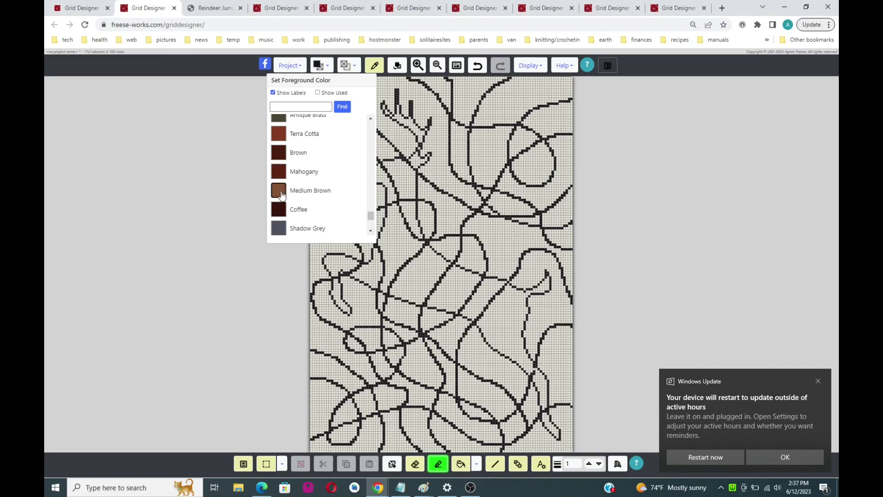
pyautogui.click(279, 190)
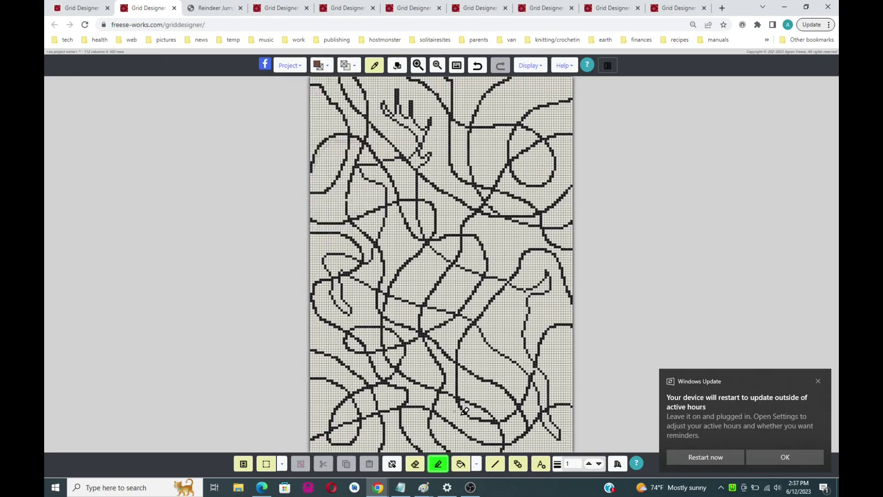
# Fill the reindeer's upper neck, chest, bent front knee and hindquarters sections with Medium Brown.
pyautogui.click(460, 464)
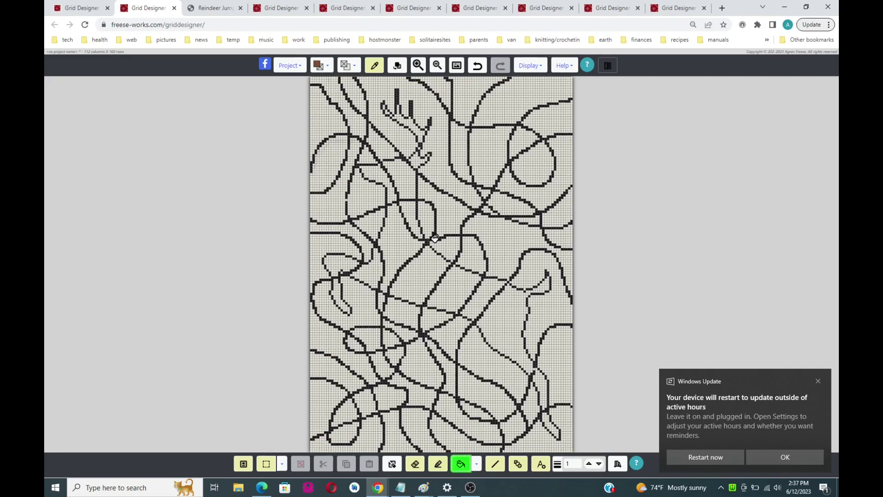
pyautogui.click(409, 177)
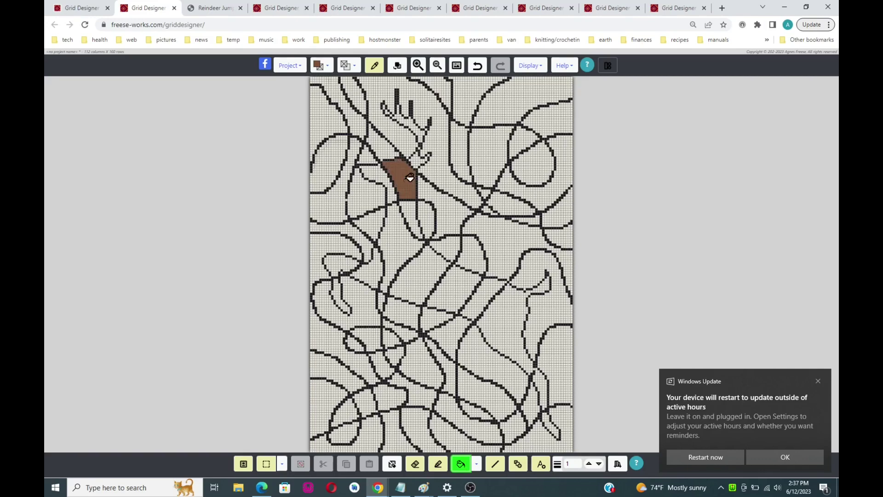
pyautogui.click(396, 231)
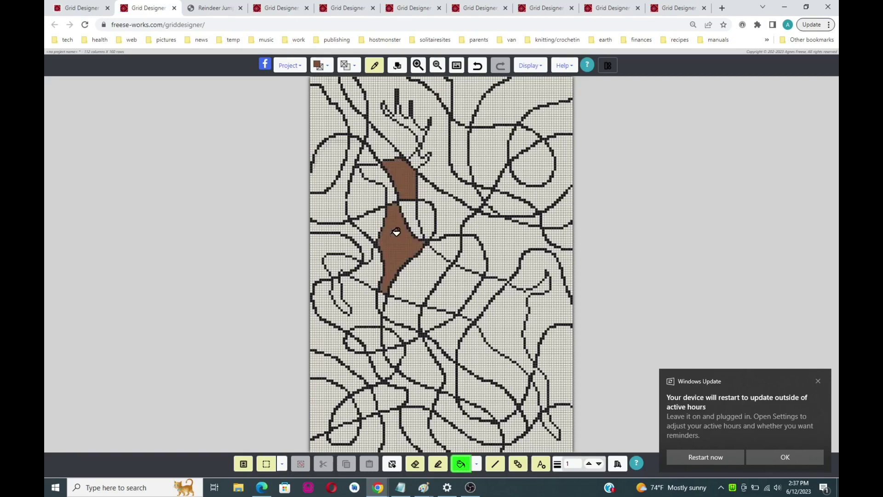
pyautogui.click(342, 265)
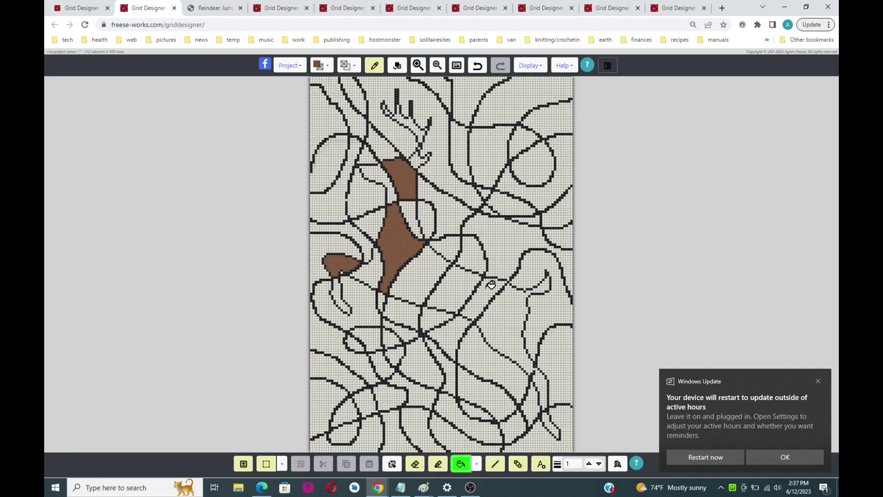
pyautogui.click(514, 305)
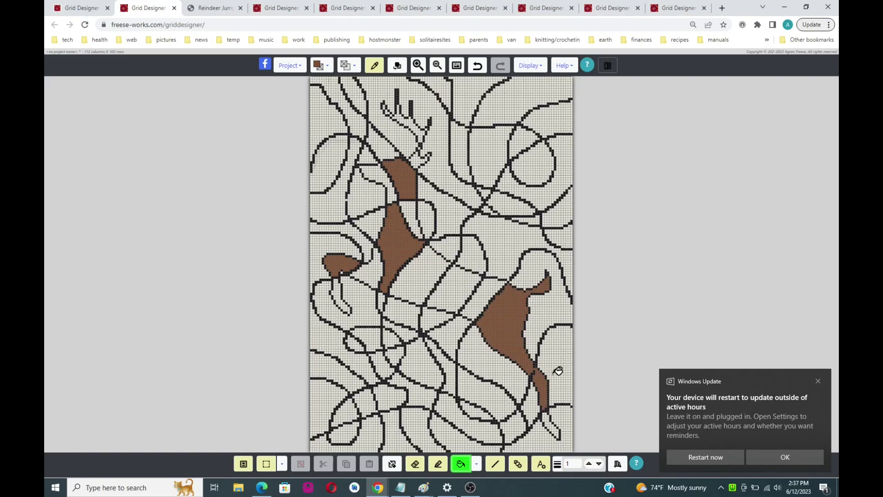
# Undo the hindquarters fill and close the gap in the dividing line across the hind leg with a black cell.
pyautogui.click(477, 66)
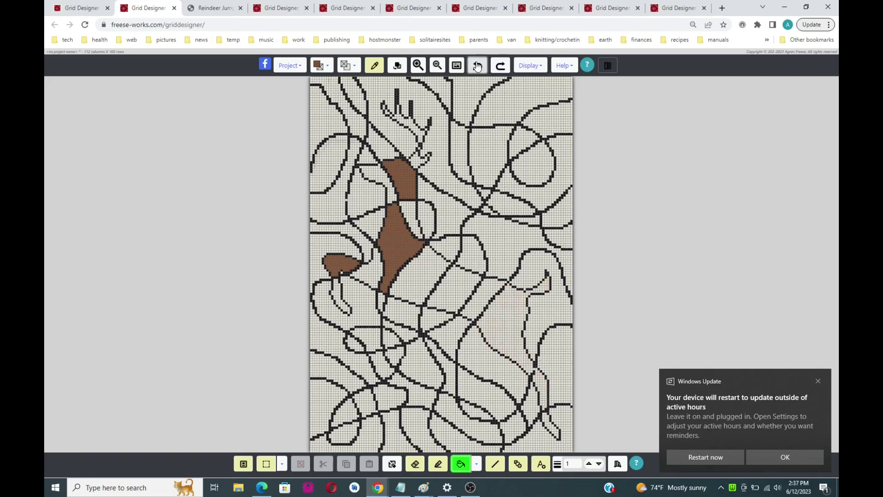
pyautogui.click(329, 66)
pyautogui.click(317, 92)
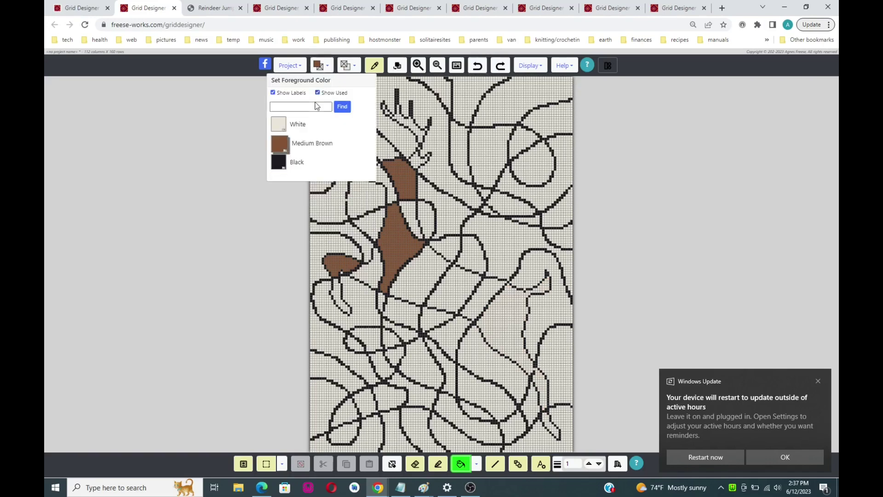
pyautogui.click(277, 164)
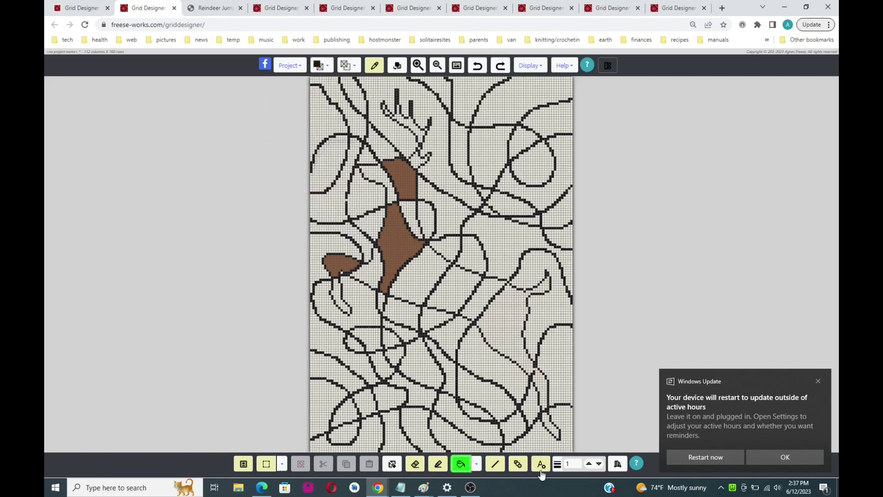
pyautogui.click(438, 463)
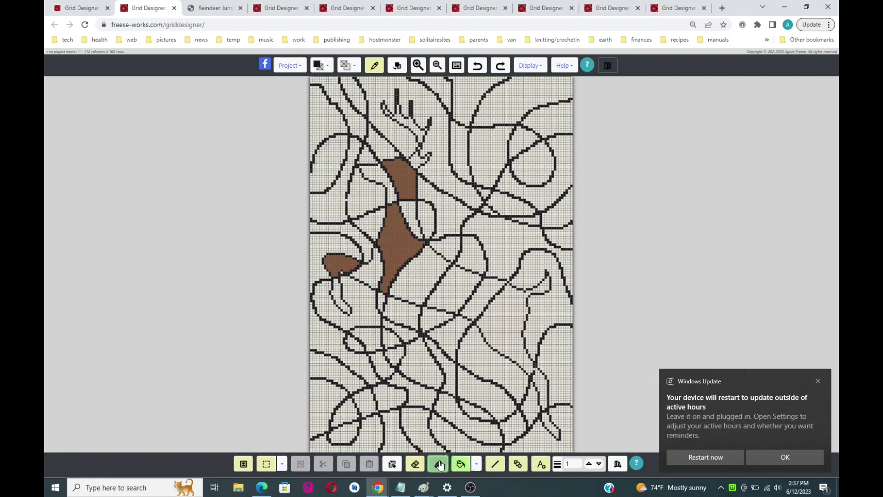
pyautogui.click(536, 366)
# Fill the hindquarters with the tail and the hind hoof section with Medium Brown.
pyautogui.click(321, 65)
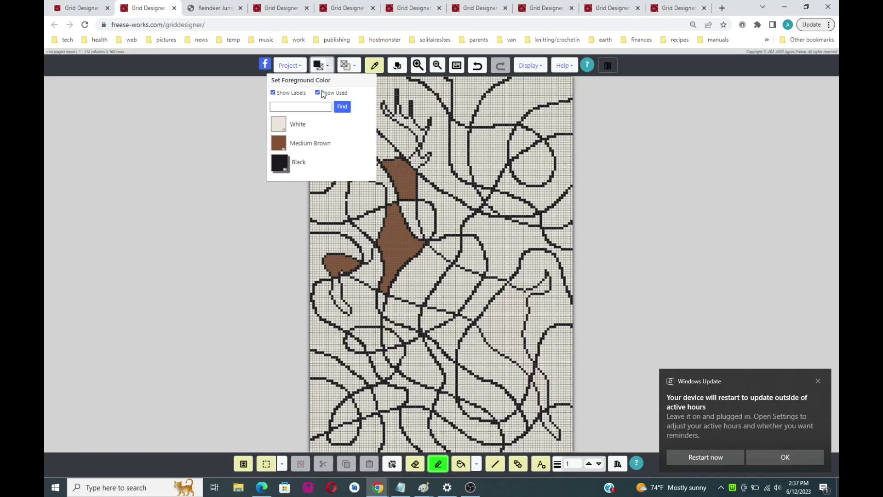
pyautogui.click(281, 145)
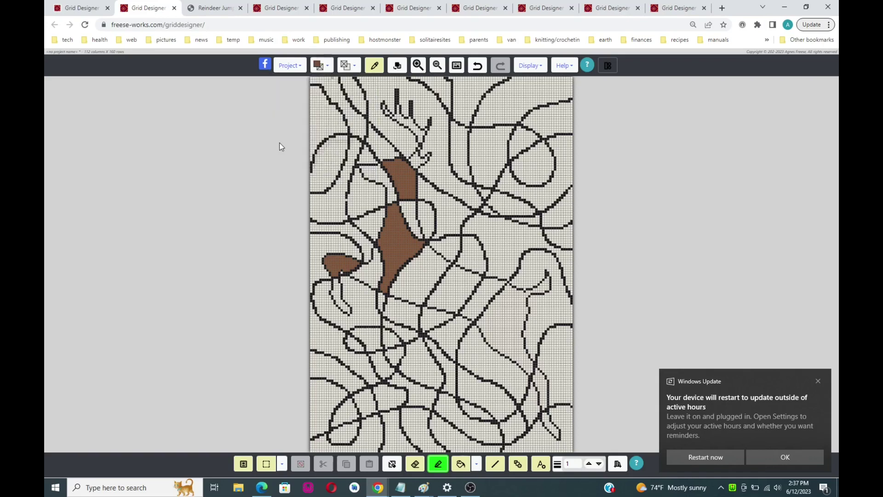
pyautogui.click(462, 463)
pyautogui.click(518, 330)
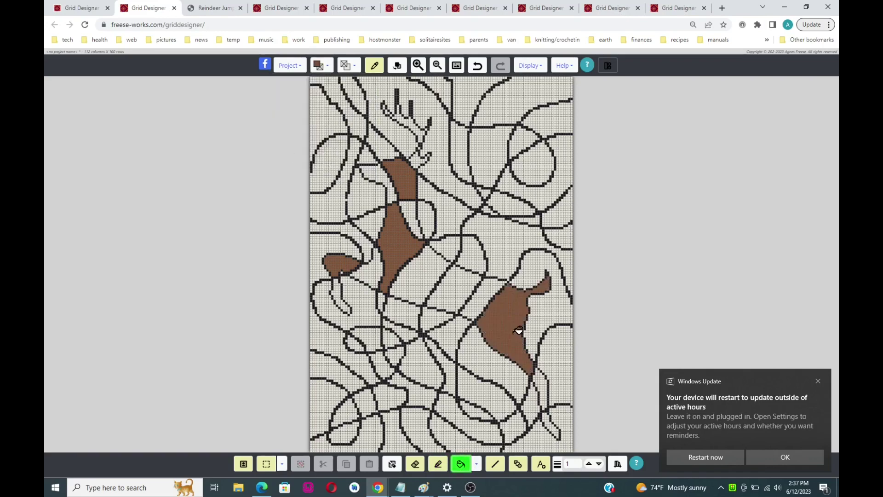
pyautogui.click(549, 420)
# Show the full labeled palette again and set the foreground color to Terra Cotta.
pyautogui.click(329, 74)
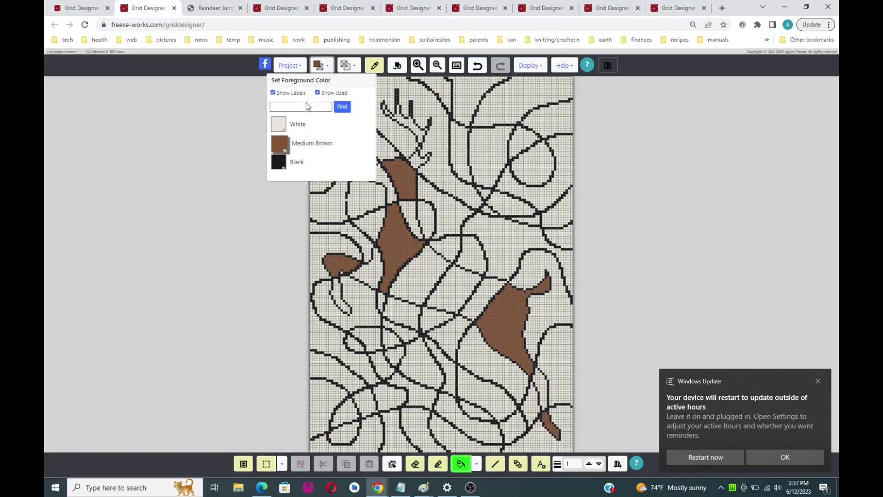
pyautogui.click(318, 92)
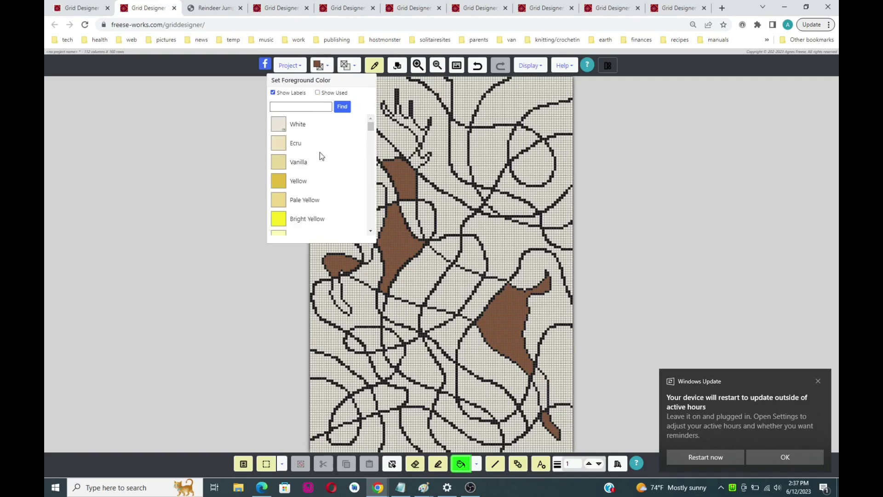
pyautogui.scroll(-10, 320, 171)
pyautogui.scroll(-10, 317, 171)
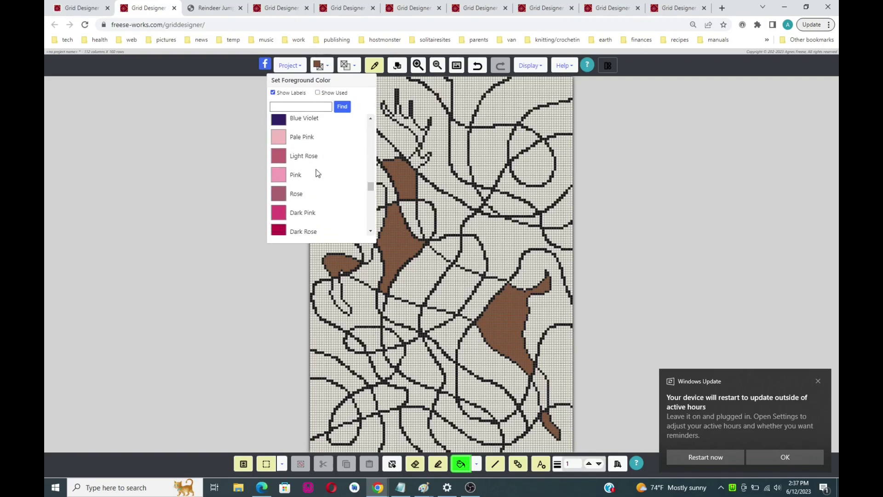
pyautogui.scroll(-3, 316, 170)
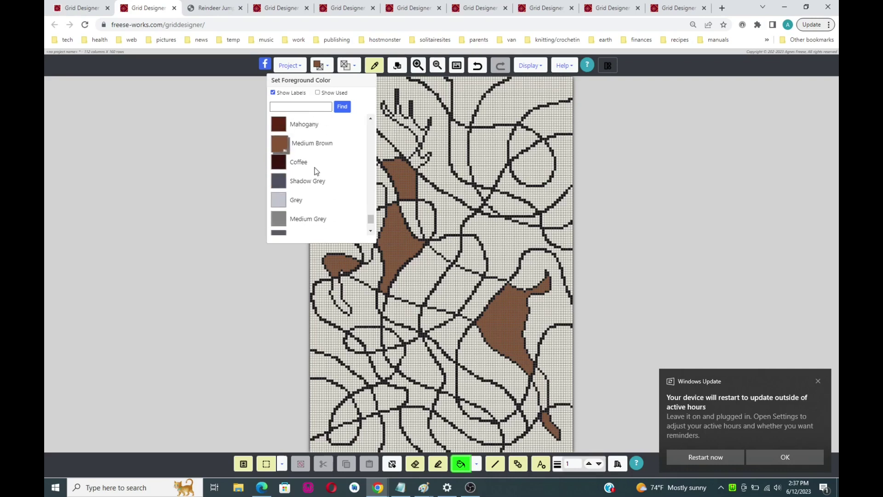
pyautogui.scroll(-3, 316, 171)
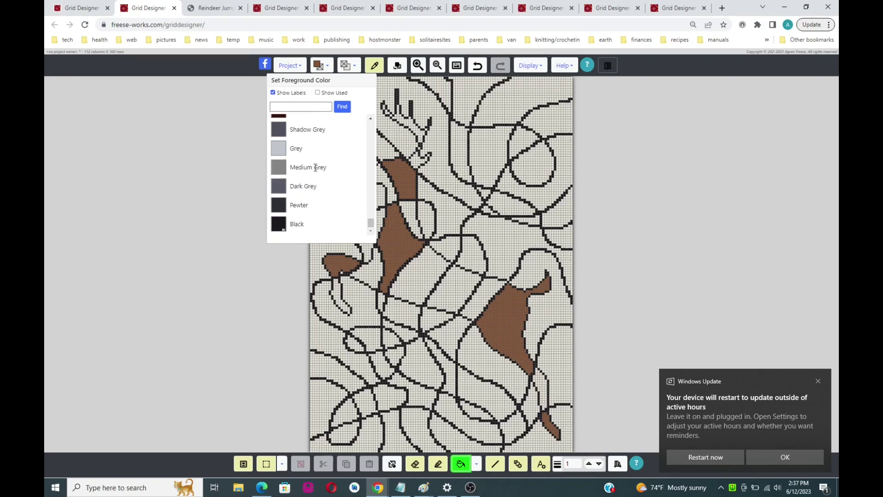
pyautogui.scroll(5, 316, 167)
pyautogui.scroll(-2, 315, 201)
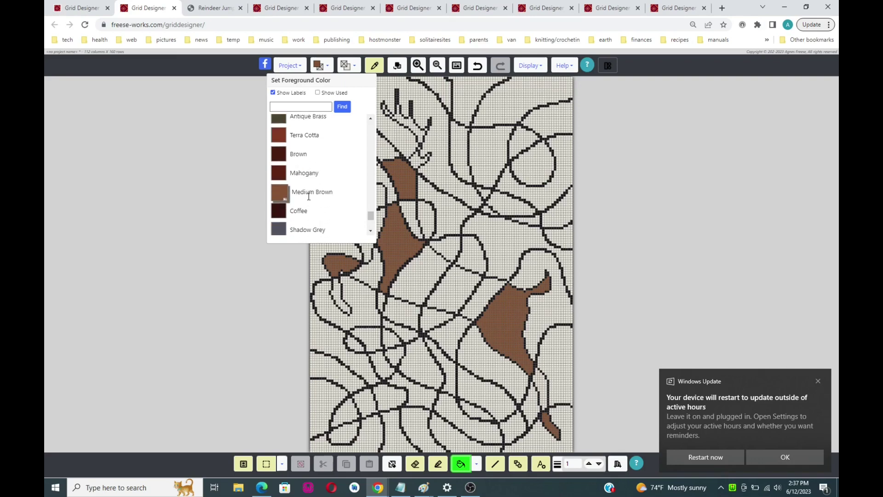
pyautogui.scroll(2, 307, 196)
pyautogui.click(277, 182)
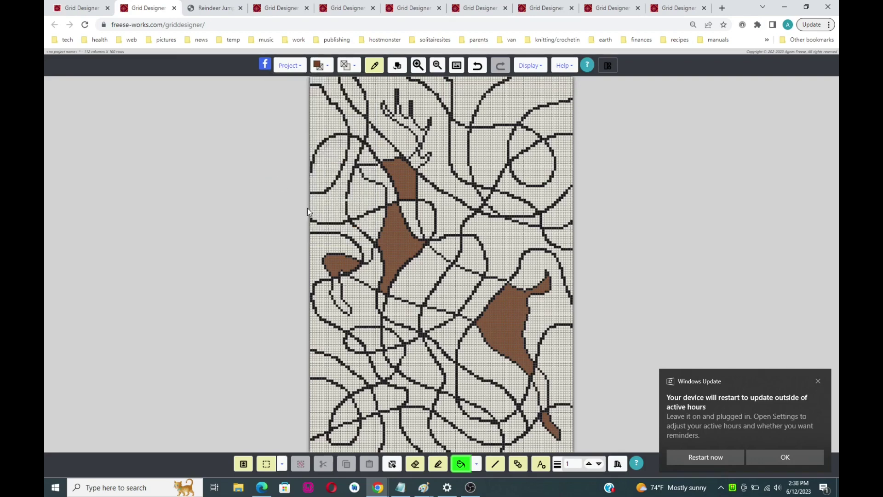
# Fill the reindeer's front shoulder, back of the neck, muzzle, ear and front torso sections with Terra Cotta.
pyautogui.click(370, 269)
pyautogui.click(417, 214)
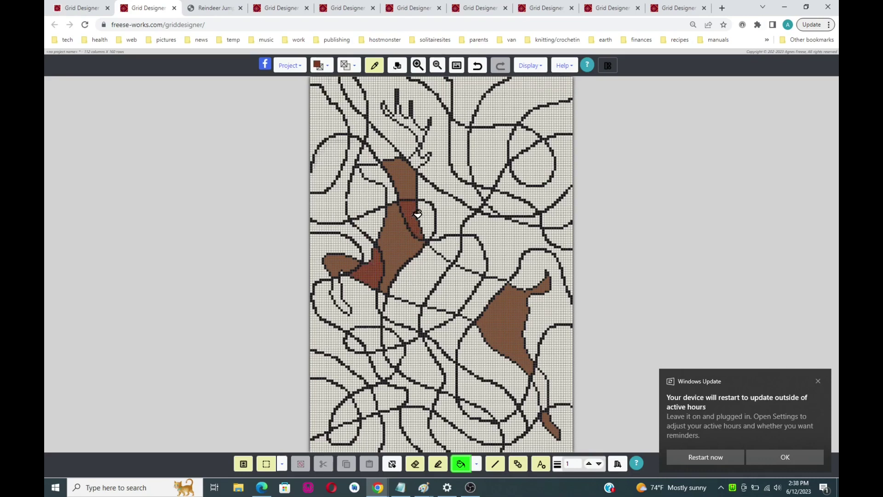
pyautogui.click(381, 174)
pyautogui.click(419, 158)
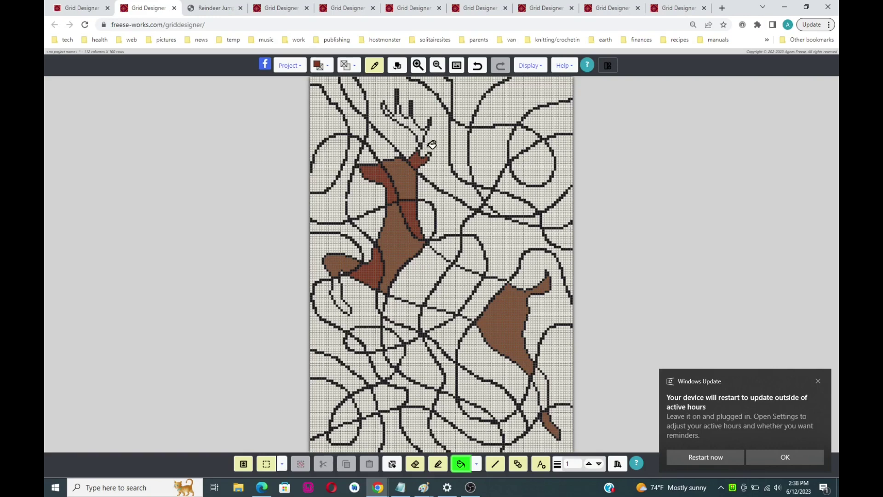
pyautogui.click(437, 267)
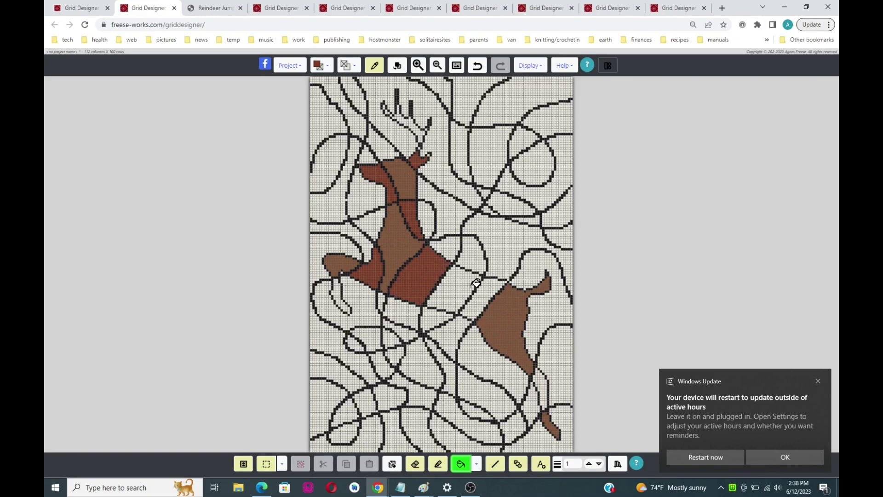
# Undo the front torso fill and fill the reindeer's lower hind leg section above the hoof with Terra Cotta.
pyautogui.click(477, 65)
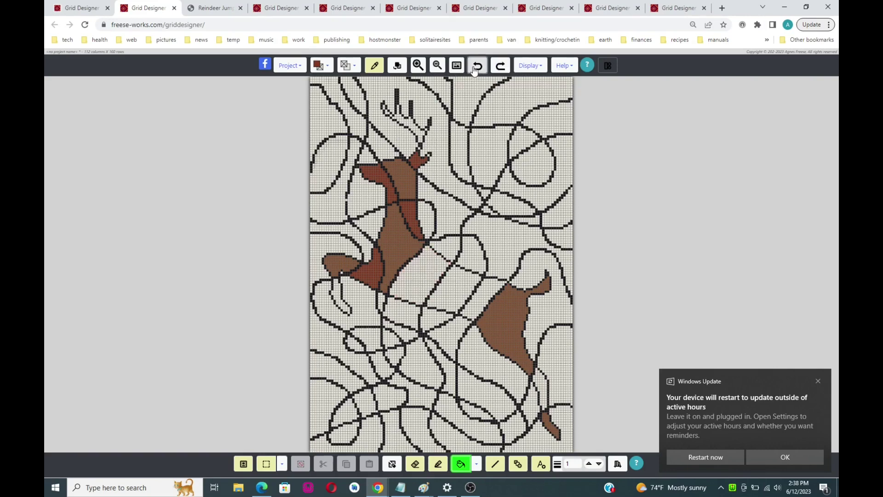
pyautogui.click(544, 387)
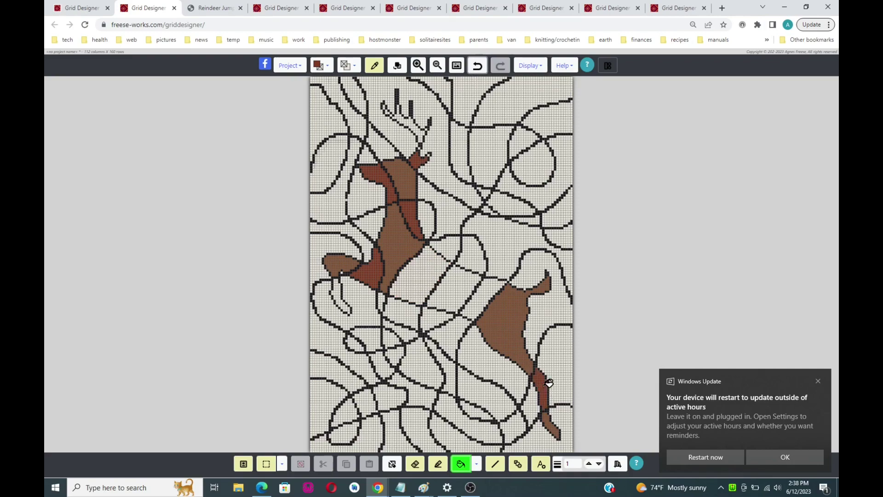
# Fill the reindeer's antlers with Terra Cotta.
pyautogui.scroll(3, 475, 319)
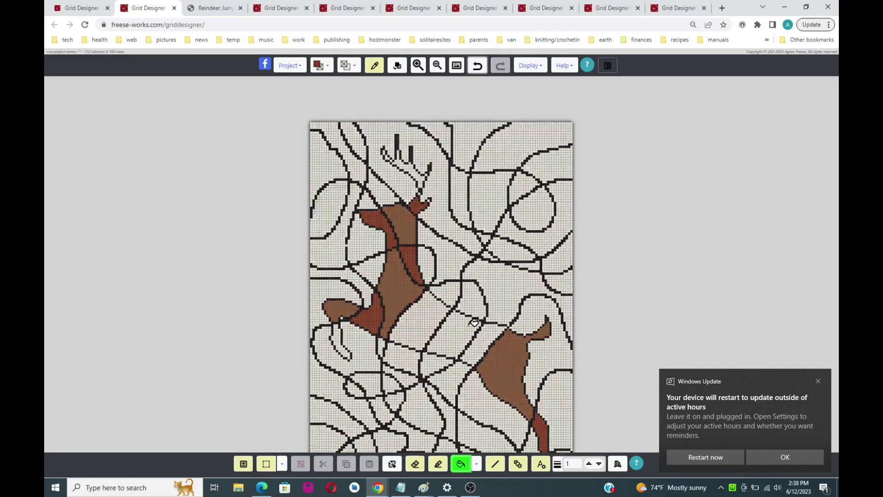
pyautogui.click(418, 65)
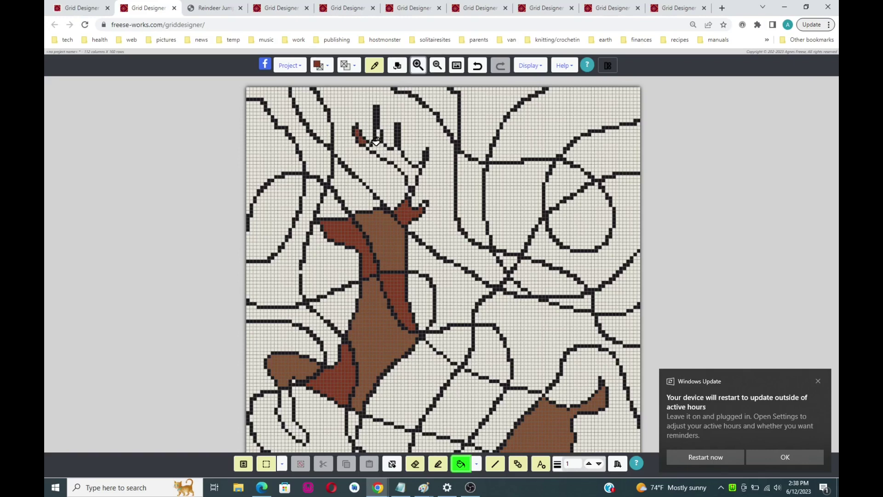
pyautogui.click(384, 145)
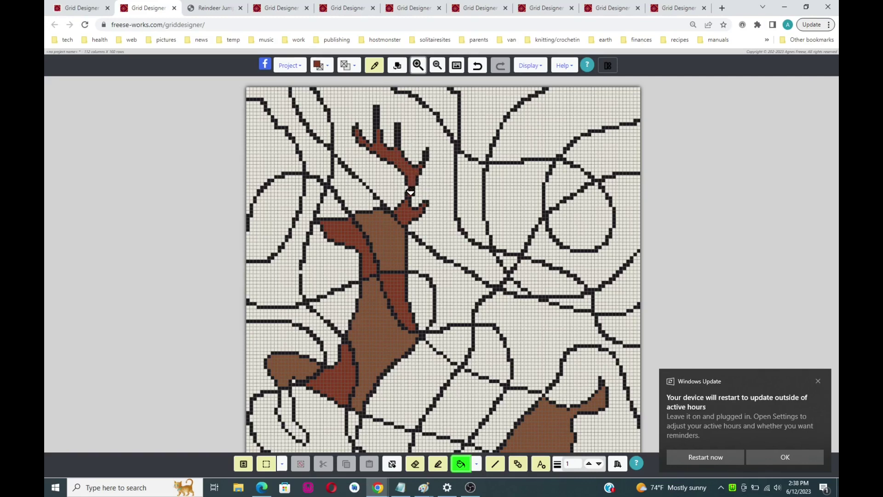
# Limit the palette to the used colors, set the foreground color to Black and touch up the antler base cells freehand.
pyautogui.click(324, 65)
pyautogui.click(317, 93)
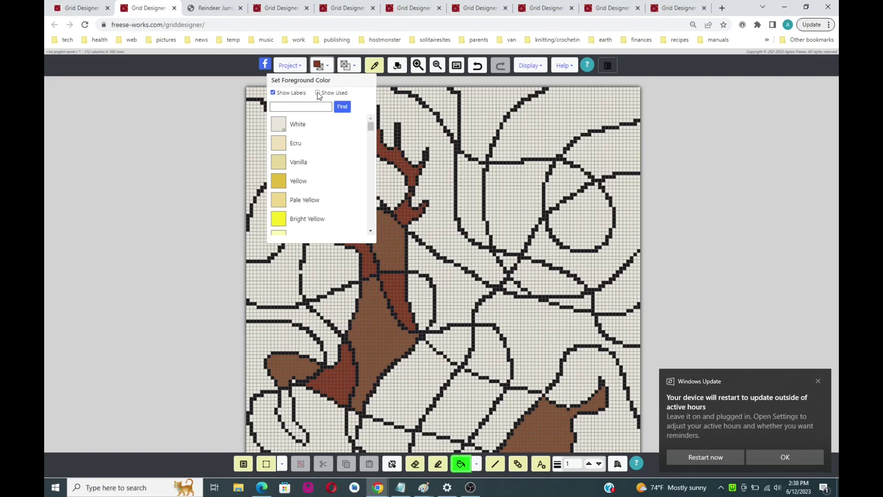
pyautogui.click(279, 181)
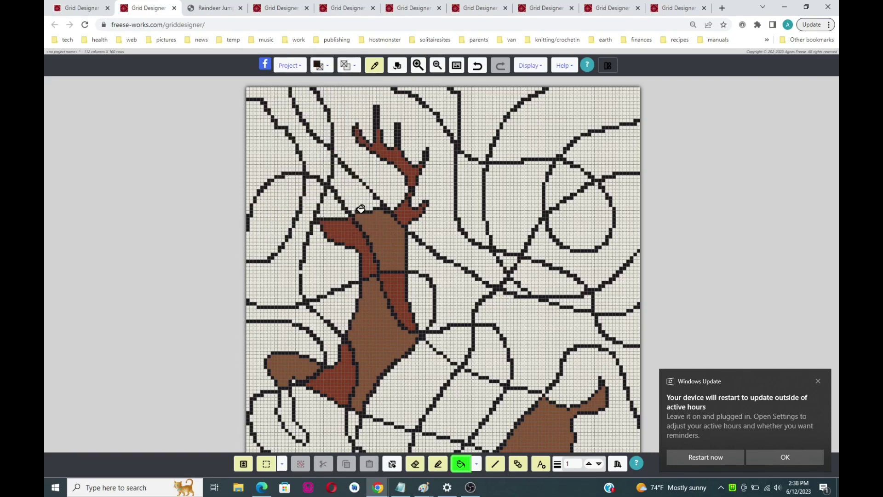
pyautogui.click(437, 464)
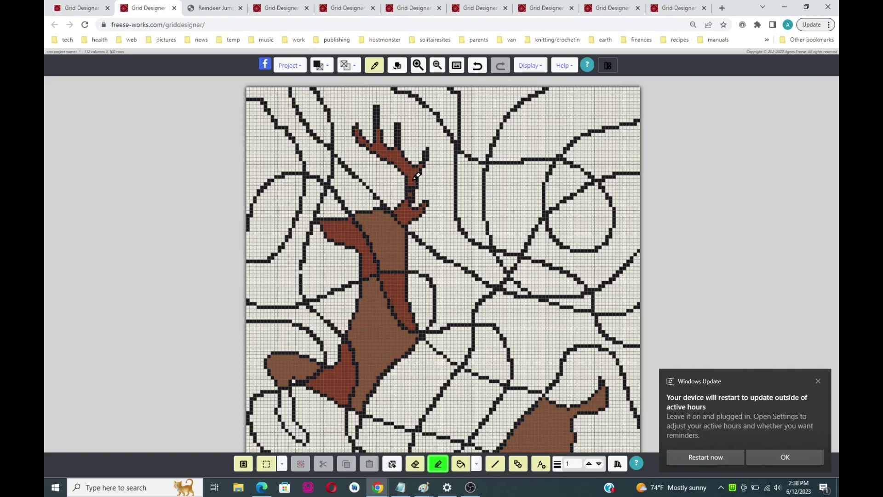
# Turn on the cell color display and draw Terra Cotta cells down the center of the antler base.
pyautogui.click(530, 65)
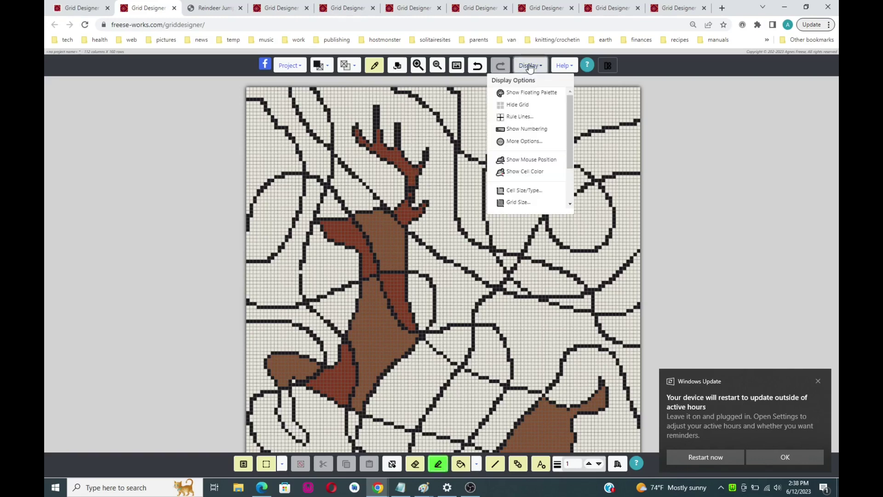
pyautogui.click(523, 172)
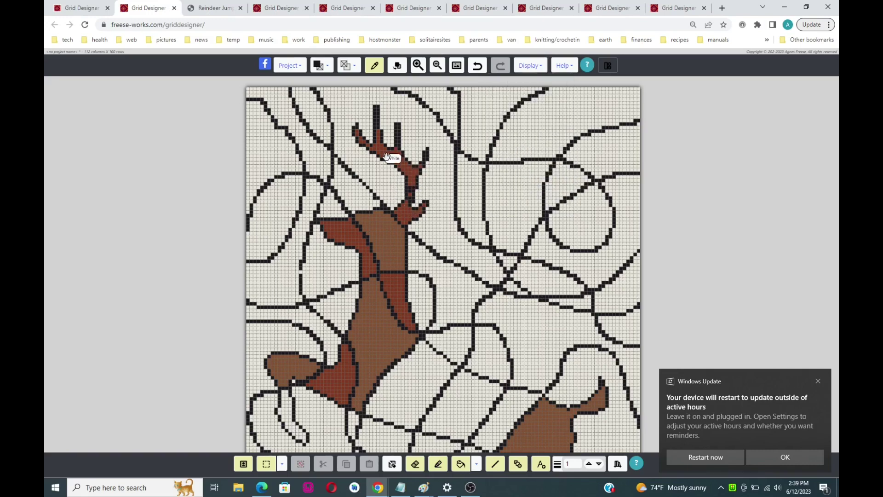
pyautogui.click(327, 65)
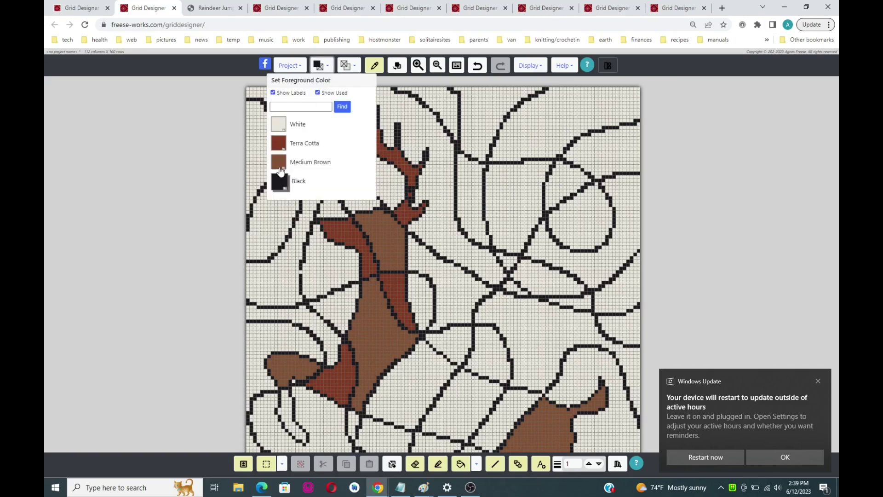
pyautogui.click(279, 145)
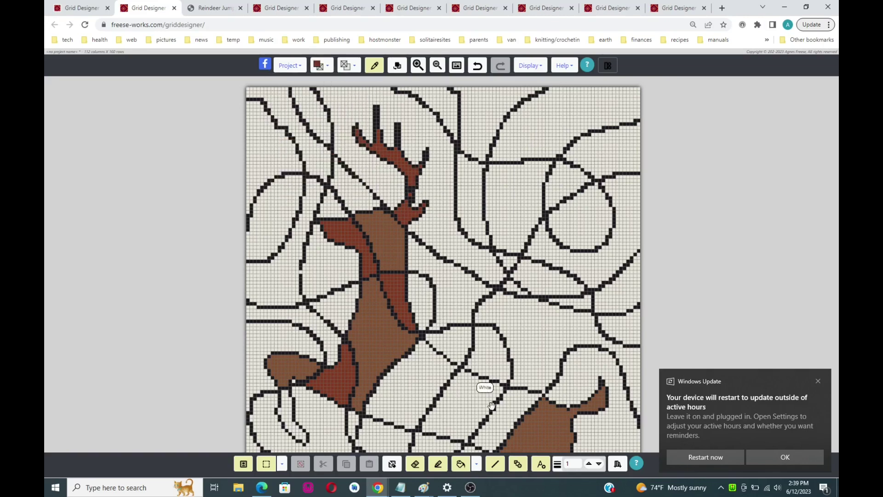
pyautogui.click(438, 463)
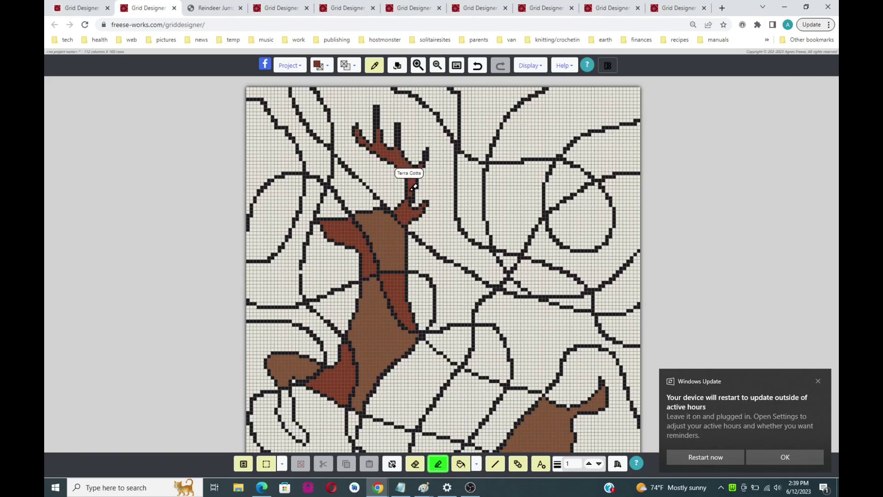
pyautogui.moveTo(414, 184); pyautogui.dragTo(412, 195)
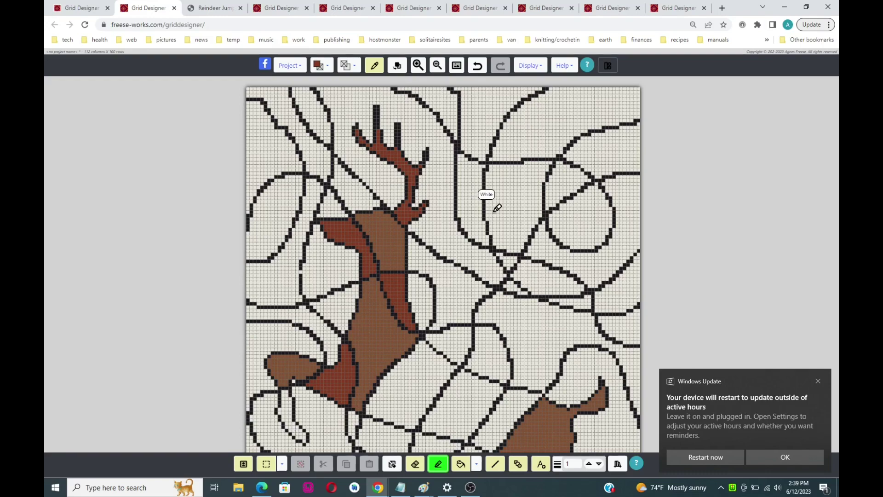
# Fill the reindeer's lower front leg section with Terra Cotta.
pyautogui.scroll(-5, 497, 208)
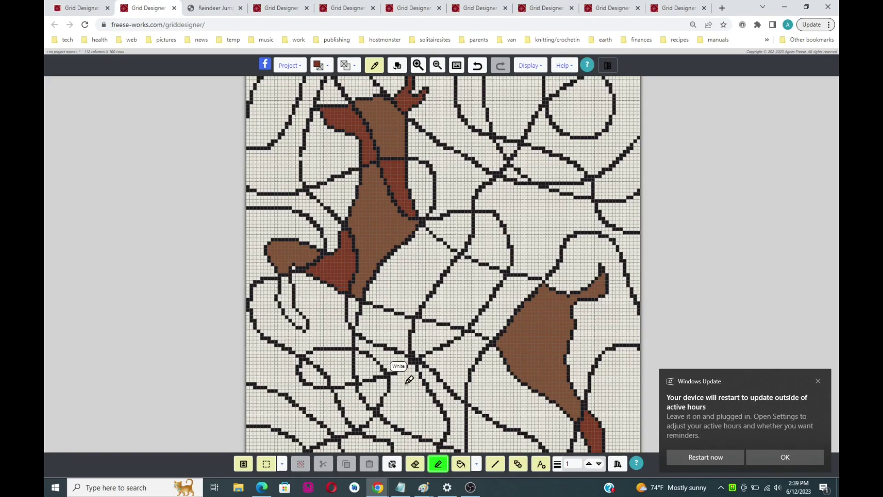
pyautogui.click(461, 463)
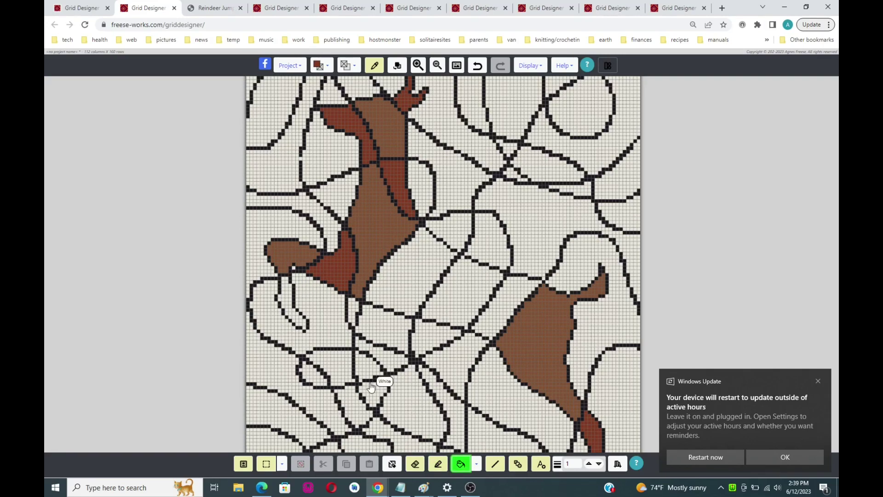
pyautogui.click(286, 290)
# Show the full palette instead of only the used colors and set the foreground color to Green.
pyautogui.scroll(3, 488, 339)
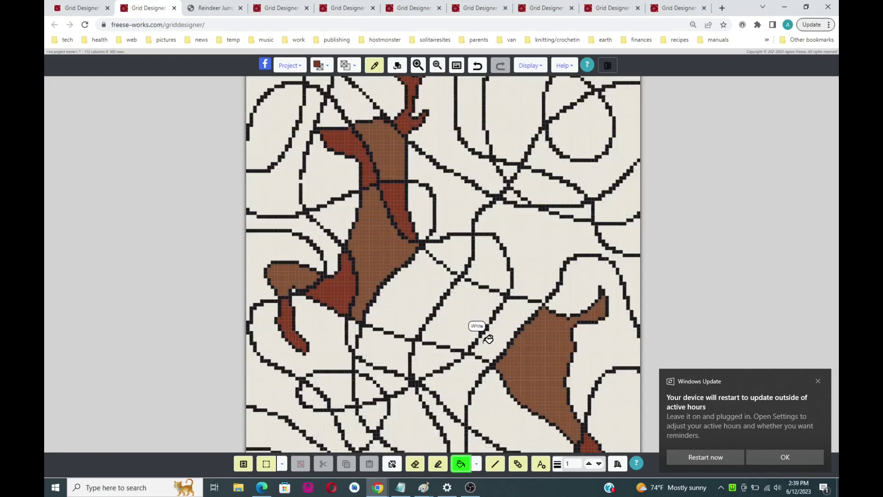
pyautogui.scroll(-3, 488, 339)
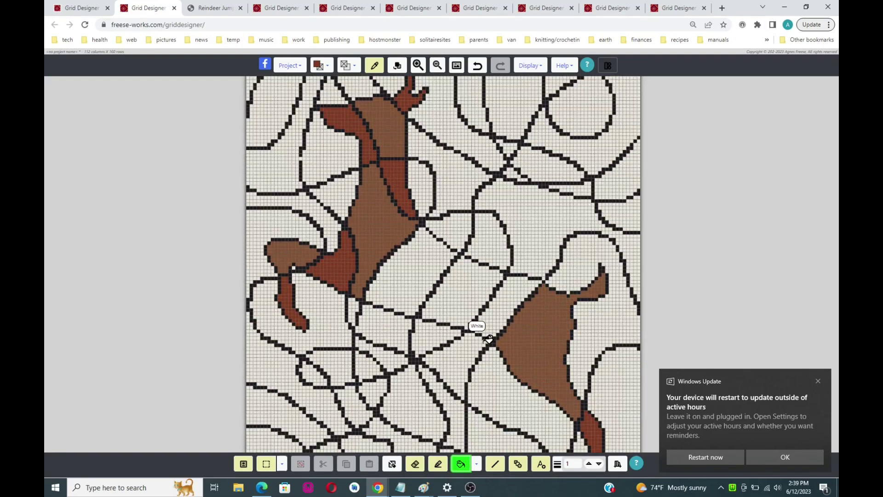
pyautogui.scroll(3, 489, 339)
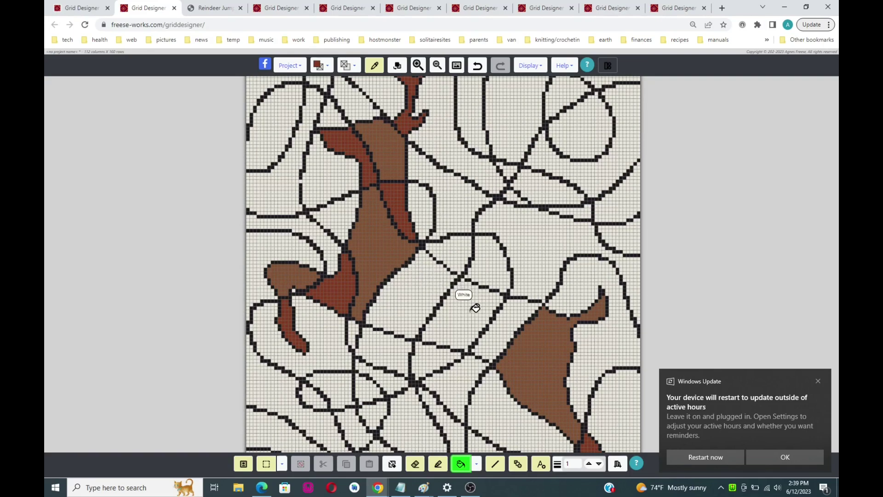
pyautogui.click(327, 66)
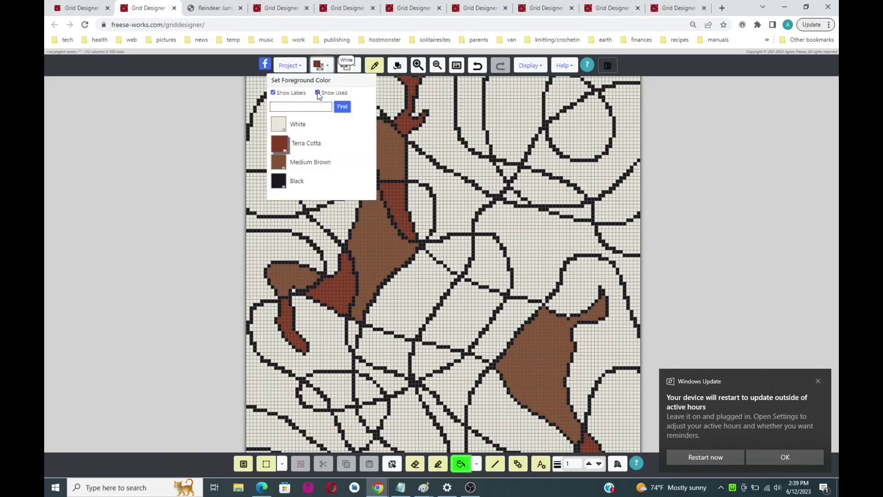
pyautogui.click(318, 92)
pyautogui.scroll(-5, 327, 174)
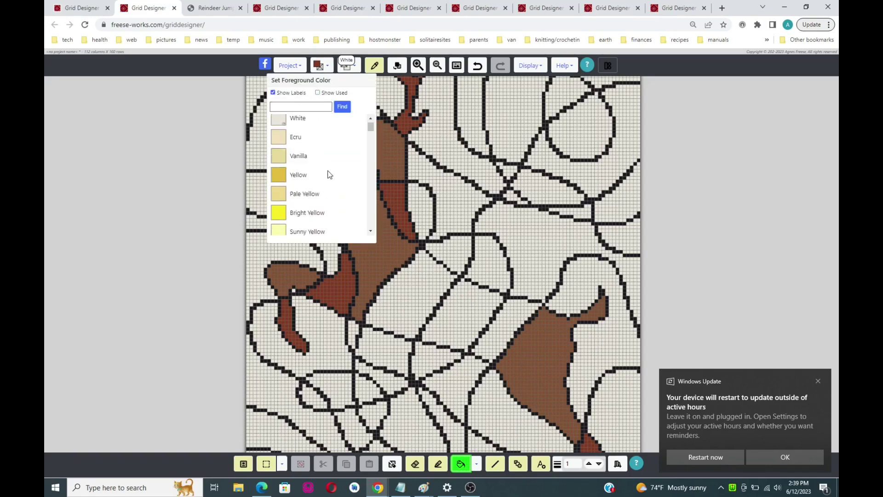
pyautogui.scroll(-5, 328, 174)
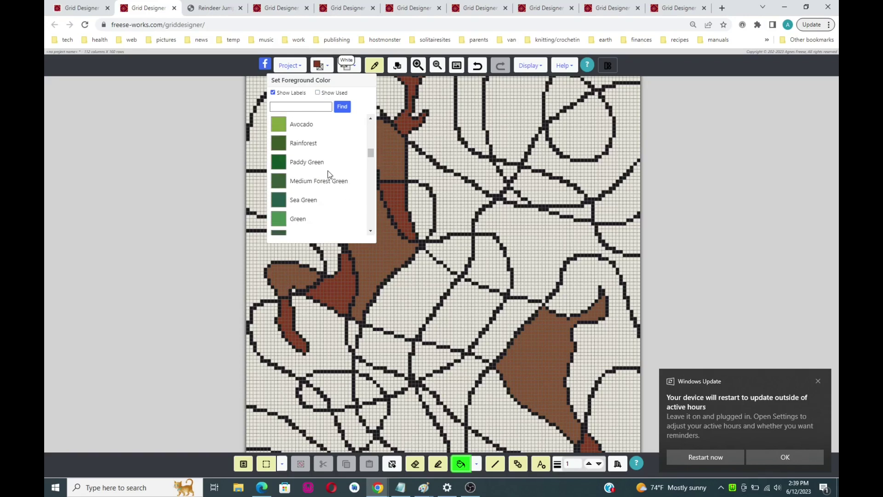
pyautogui.click(278, 171)
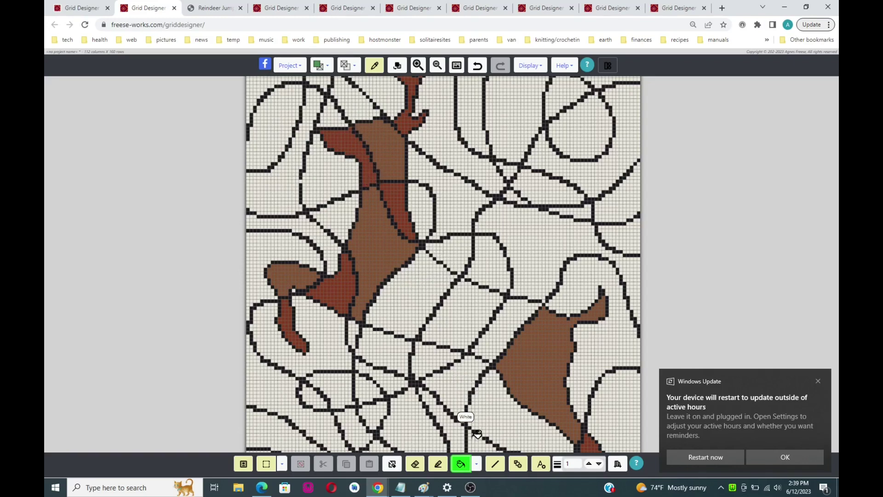
# Fill the front torso section and the torso section beside the hindquarters with Green.
pyautogui.click(476, 463)
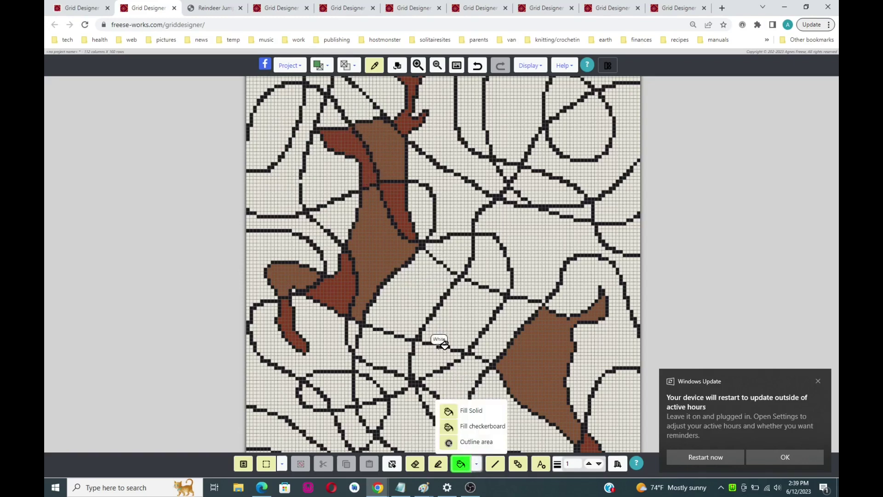
pyautogui.click(461, 465)
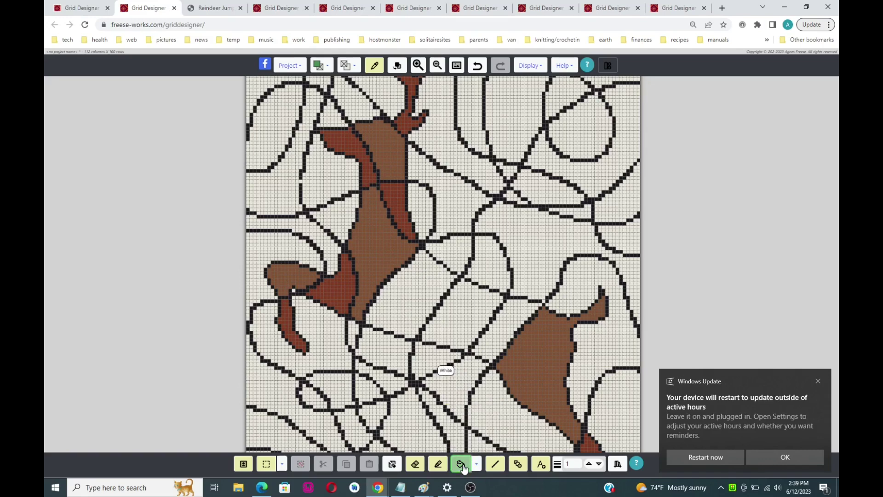
pyautogui.click(420, 288)
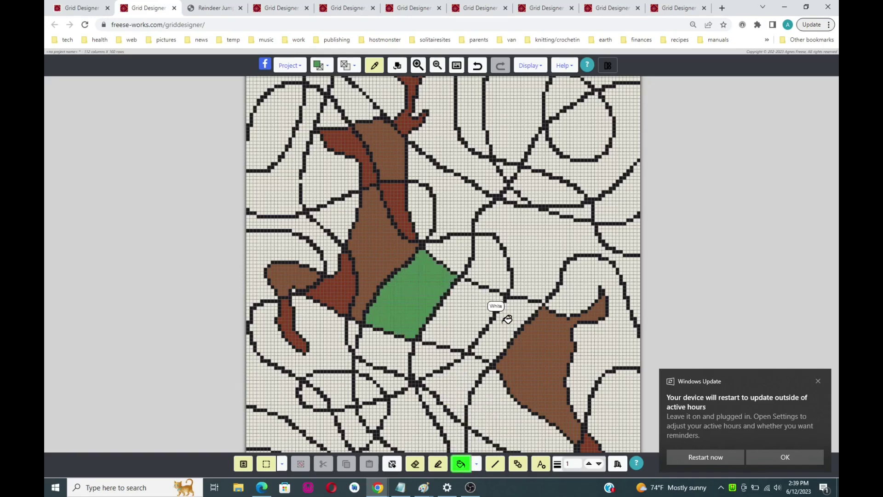
pyautogui.click(506, 319)
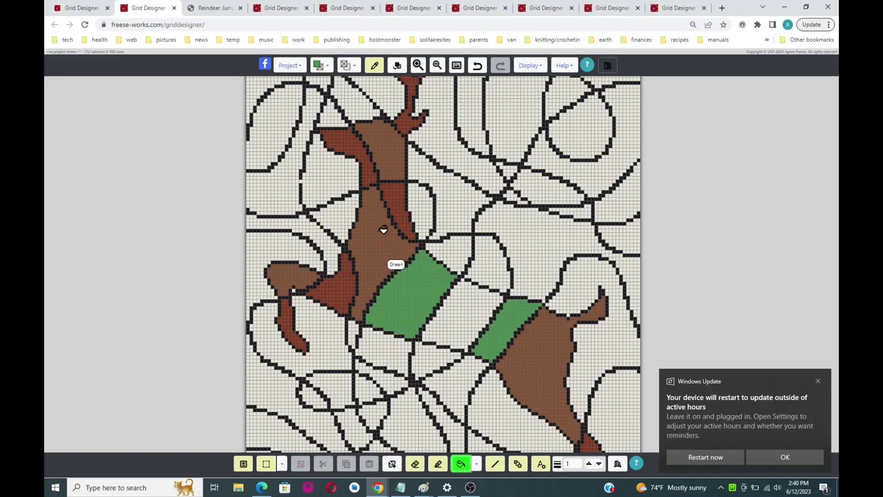
# Set the foreground color to Bright Red and fill the middle torso section between the two green ones.
pyautogui.click(333, 75)
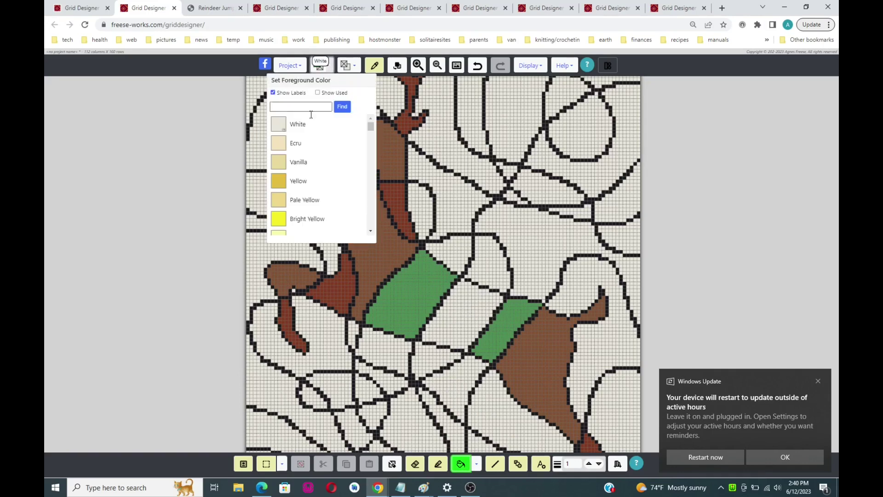
pyautogui.scroll(-10, 301, 160)
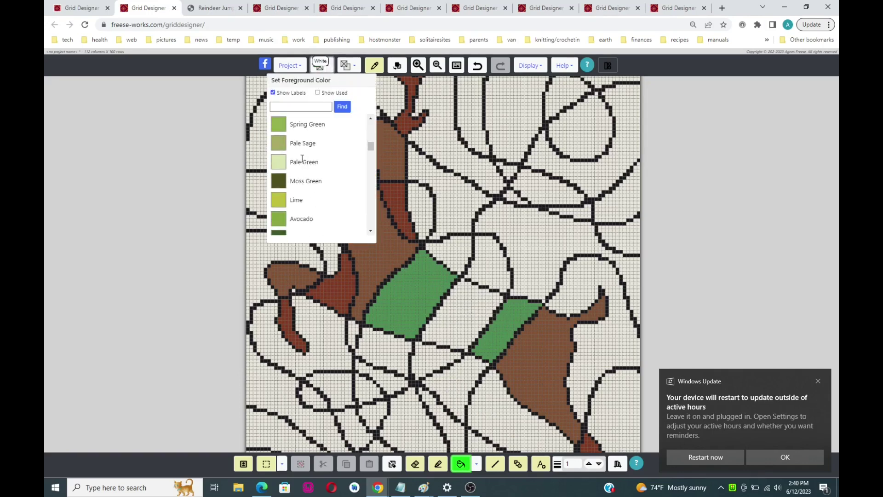
pyautogui.scroll(-8, 303, 163)
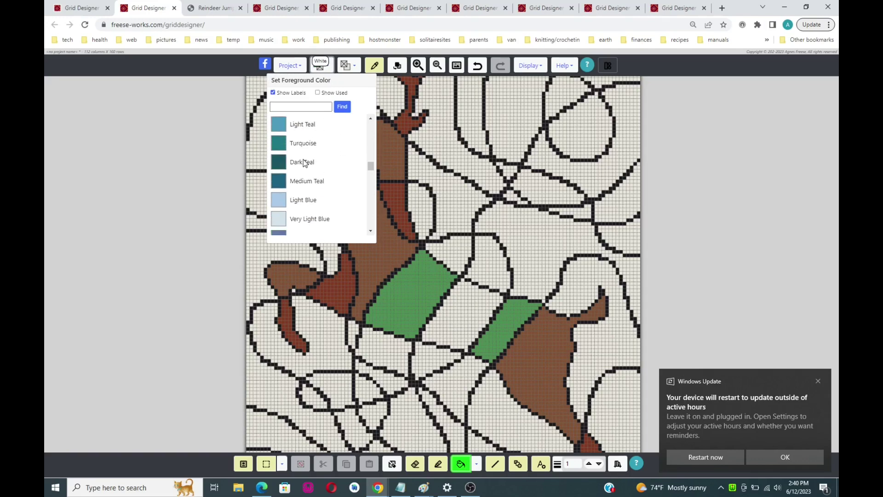
pyautogui.scroll(-8, 304, 159)
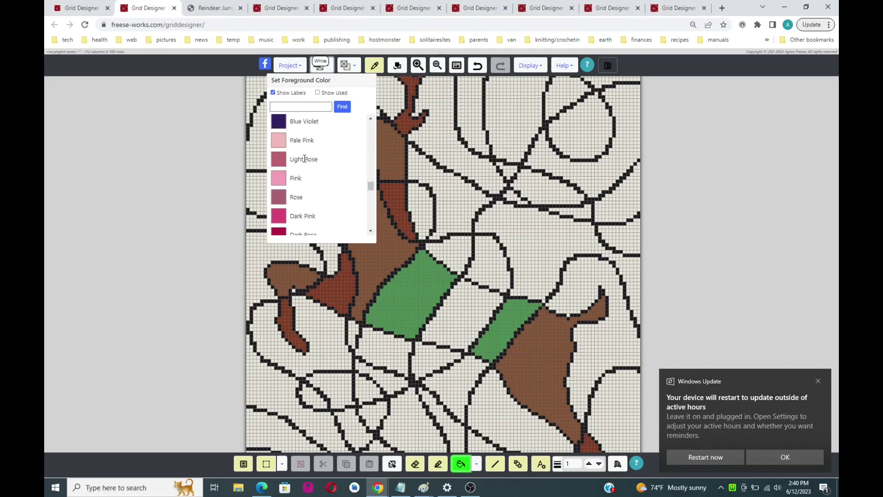
pyautogui.scroll(-1, 303, 157)
pyautogui.click(281, 184)
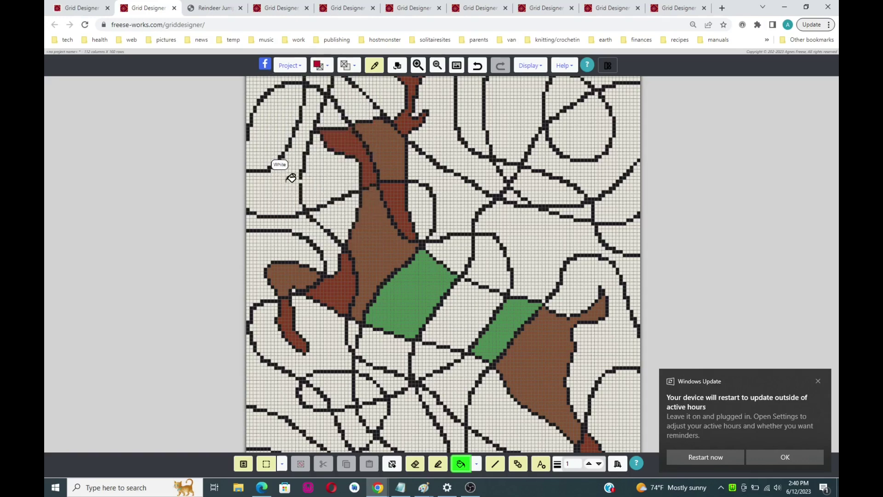
pyautogui.click(469, 299)
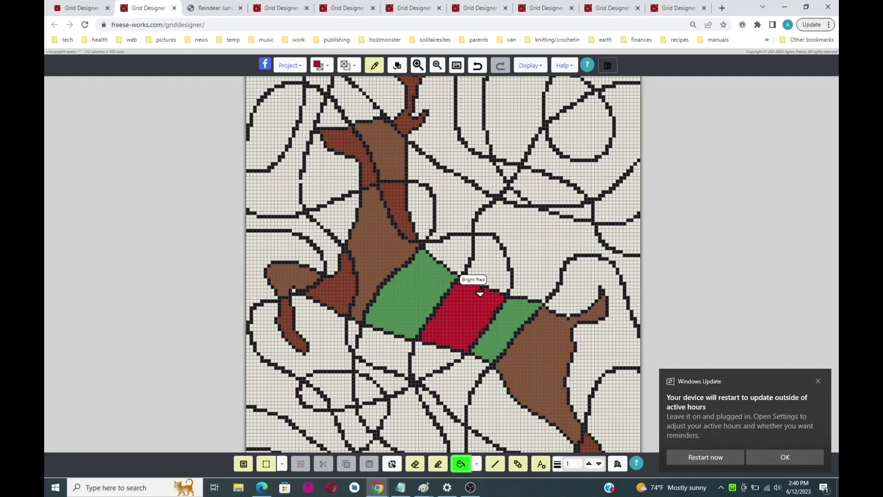
pyautogui.scroll(-1, 475, 284)
pyautogui.scroll(5, 475, 283)
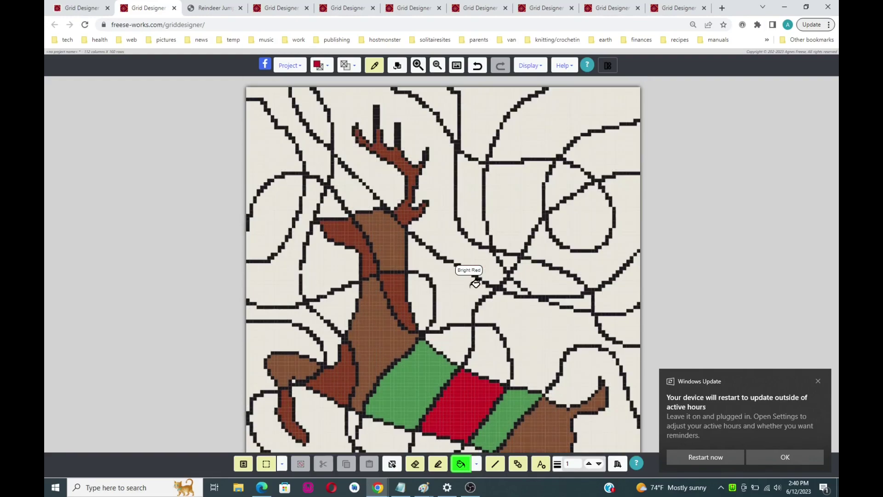
pyautogui.scroll(-1, 475, 284)
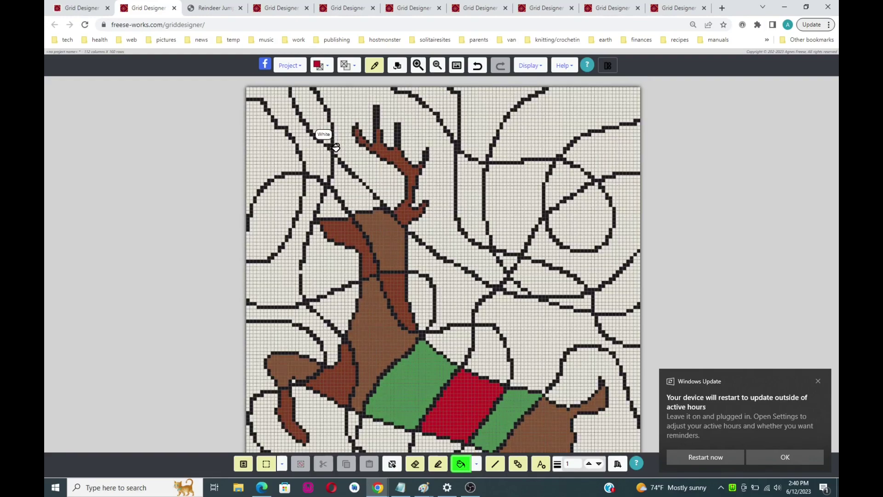
# Set the foreground color to Light Cornflower and fill the narrow background section behind the antlers and the sections in front of the muzzle.
pyautogui.click(327, 69)
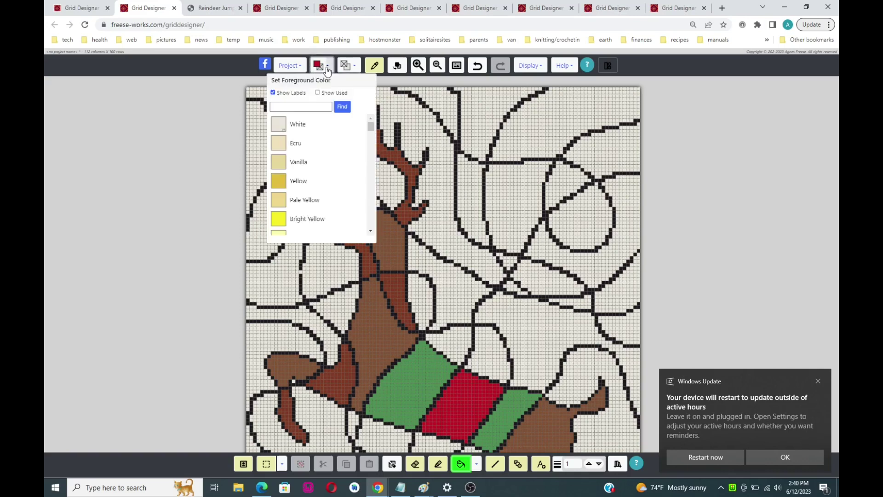
pyautogui.click(318, 92)
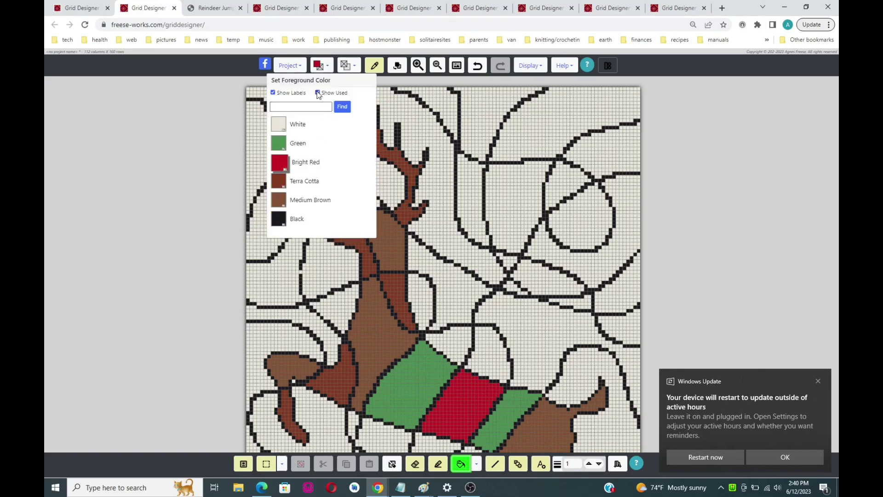
pyautogui.click(318, 93)
pyautogui.scroll(-6, 327, 177)
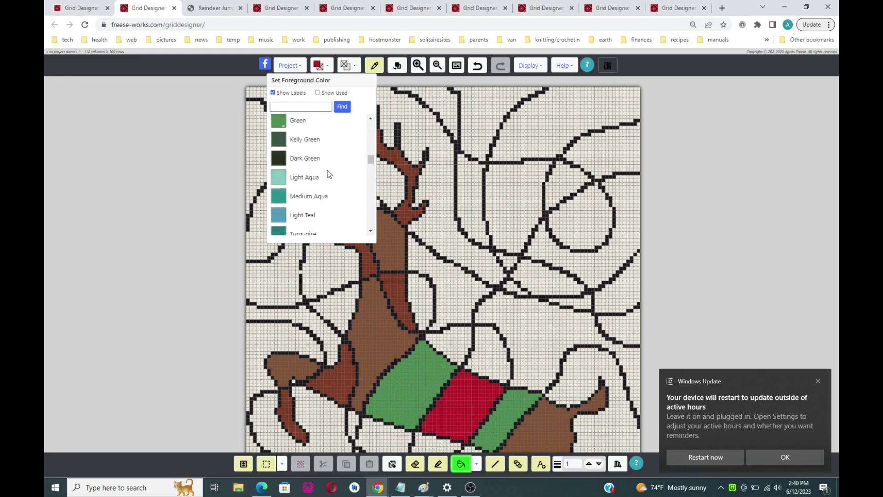
pyautogui.scroll(-4, 330, 174)
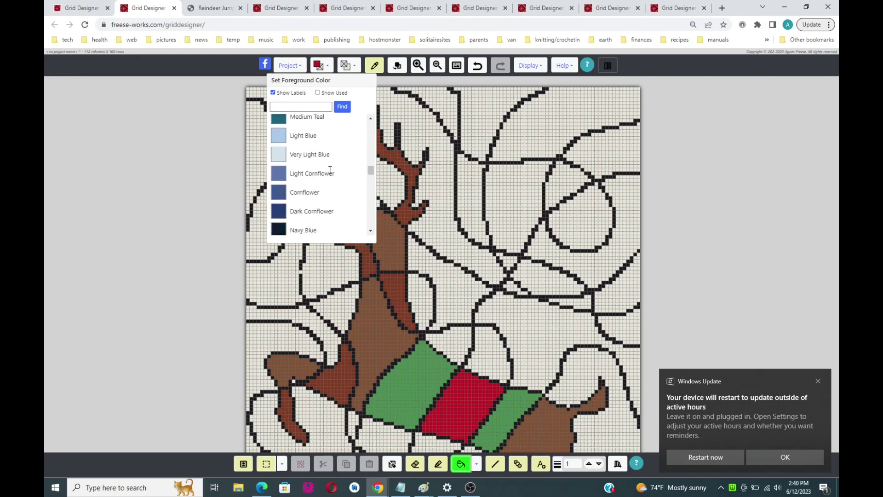
pyautogui.scroll(-1, 330, 169)
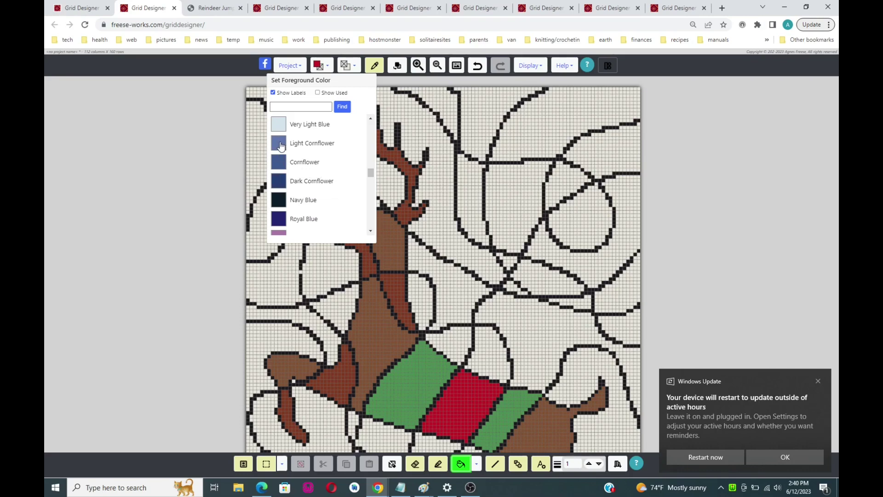
pyautogui.click(279, 144)
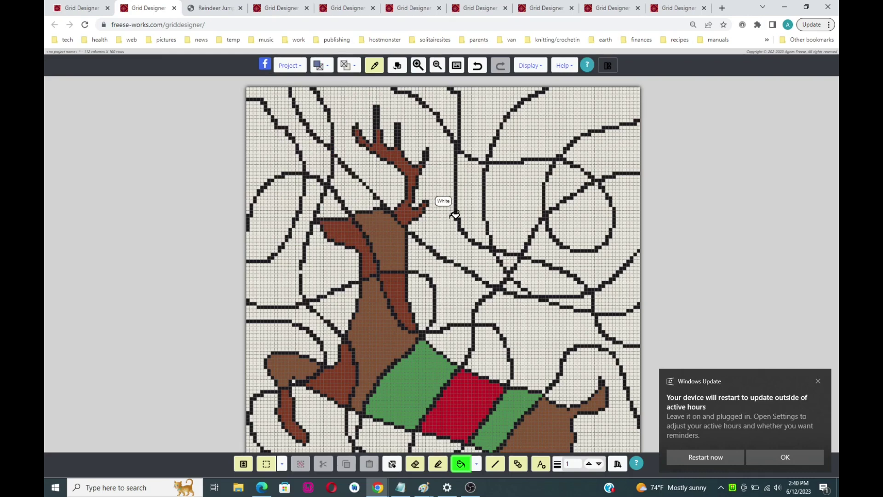
pyautogui.click(472, 188)
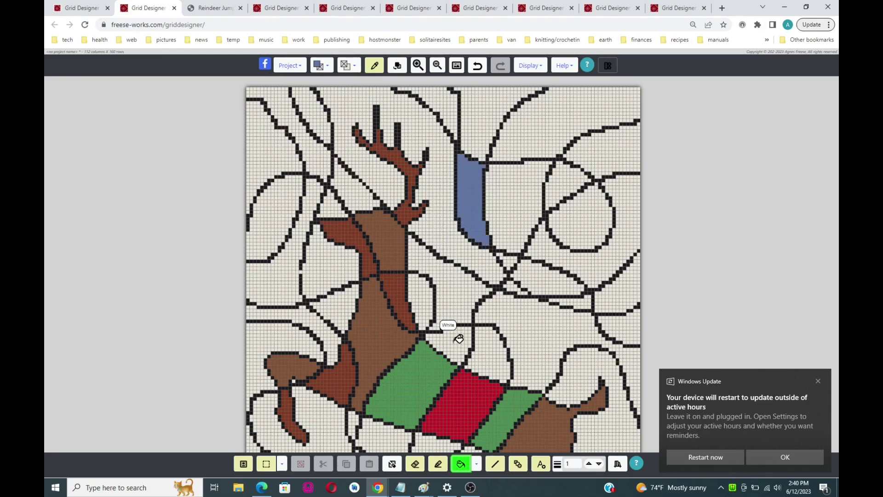
pyautogui.click(323, 265)
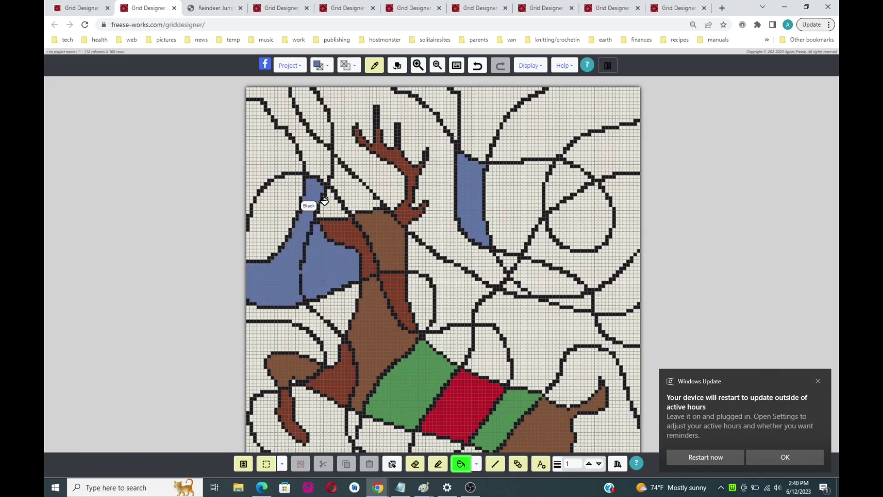
pyautogui.click(329, 68)
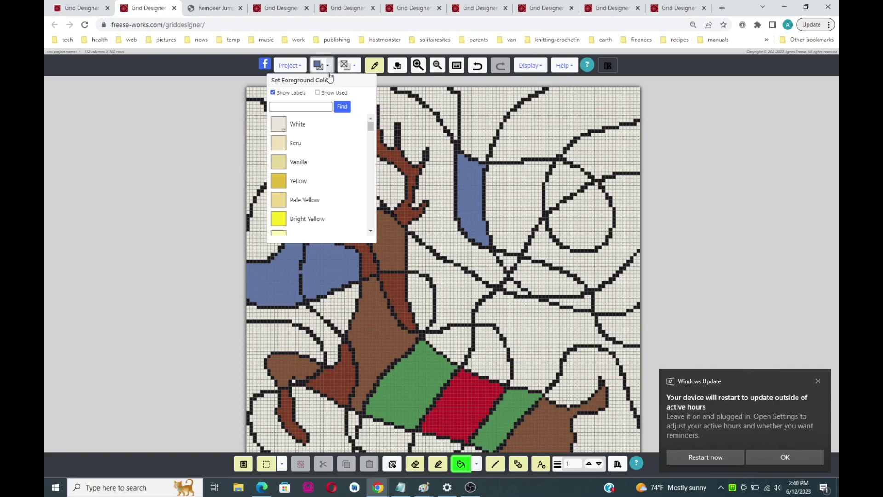
pyautogui.click(317, 93)
pyautogui.scroll(-1, 287, 221)
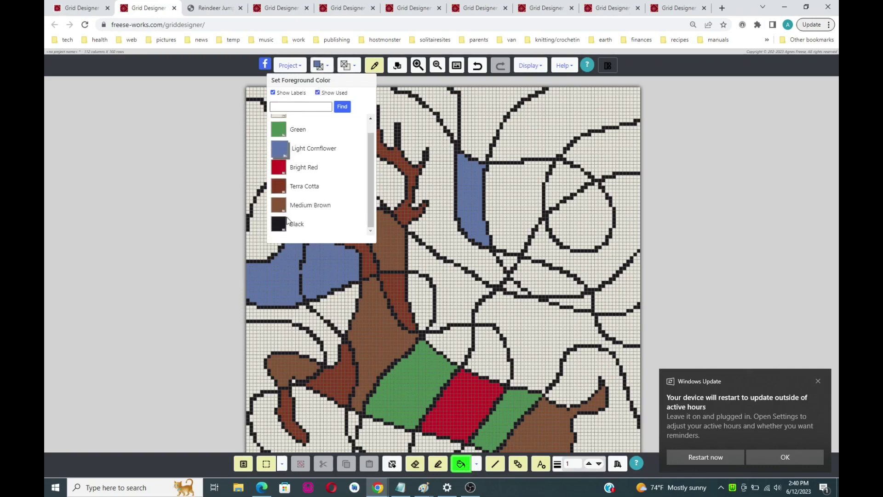
pyautogui.click(278, 225)
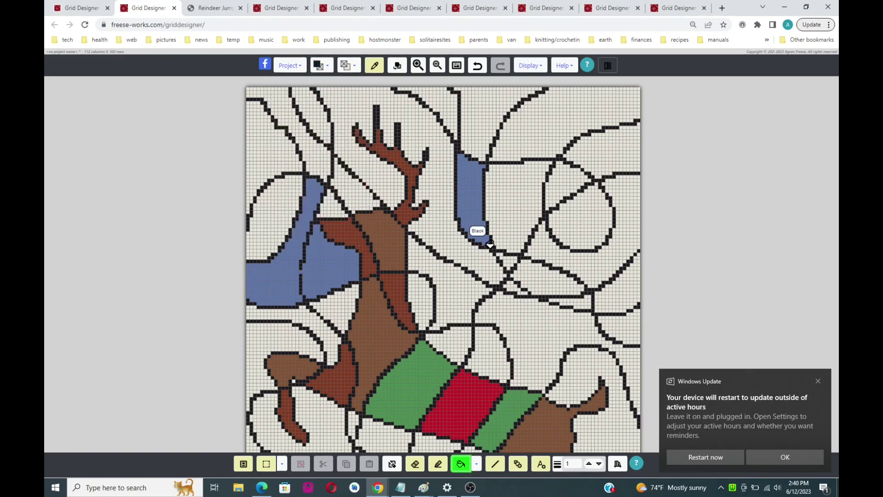
pyautogui.click(438, 464)
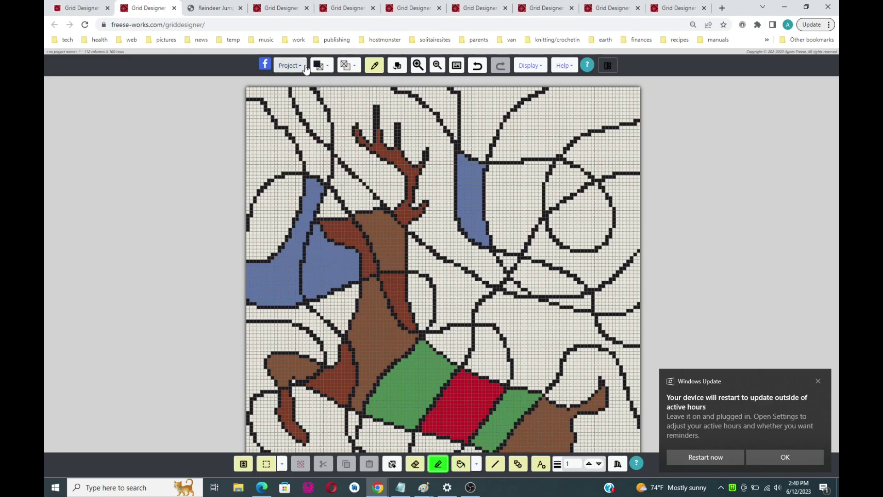
# Fill the outer section before the muzzle, the lens above the back, the chart's upper-right band and its narrow upper-left section with Cornflower.
pyautogui.click(328, 68)
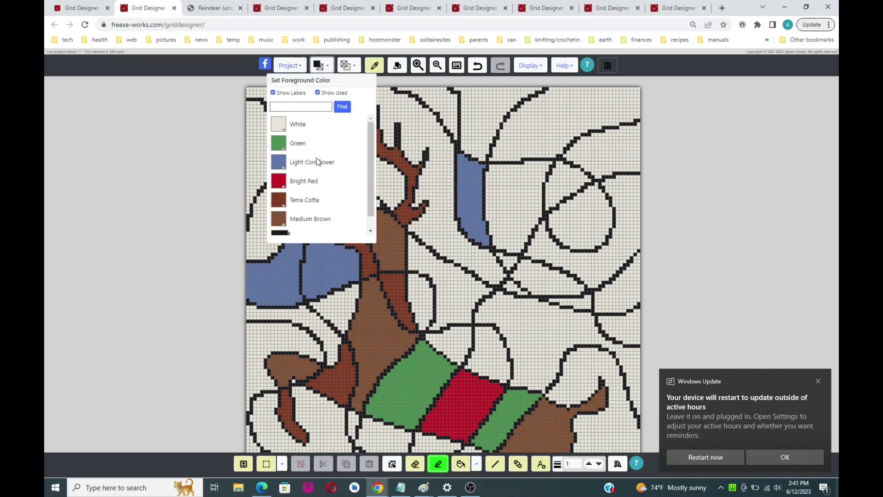
pyautogui.scroll(-1, 303, 169)
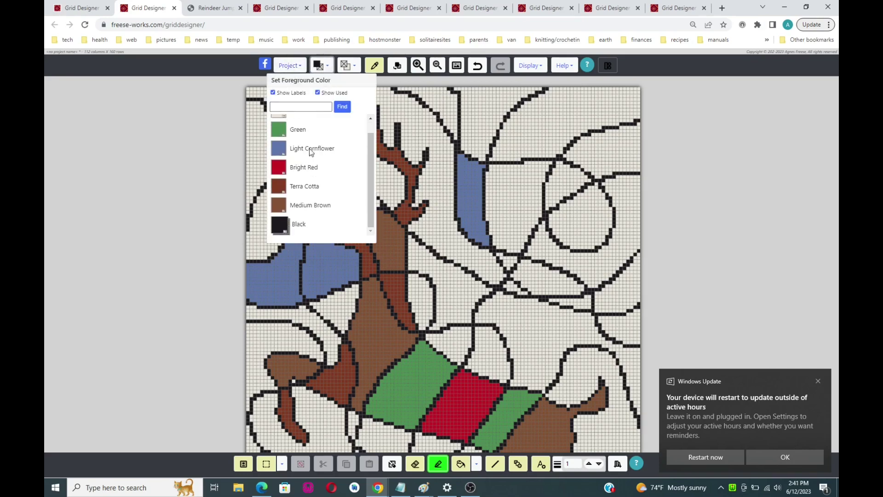
pyautogui.click(317, 93)
pyautogui.scroll(-10, 326, 191)
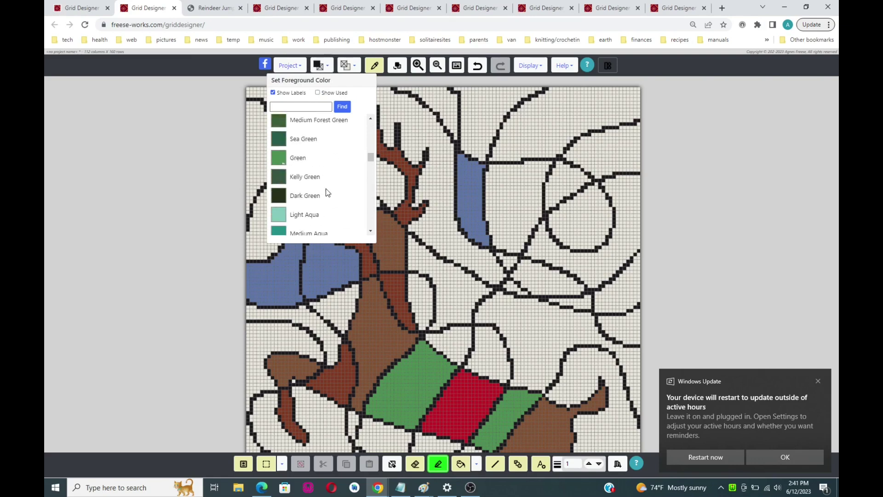
pyautogui.scroll(-3, 322, 187)
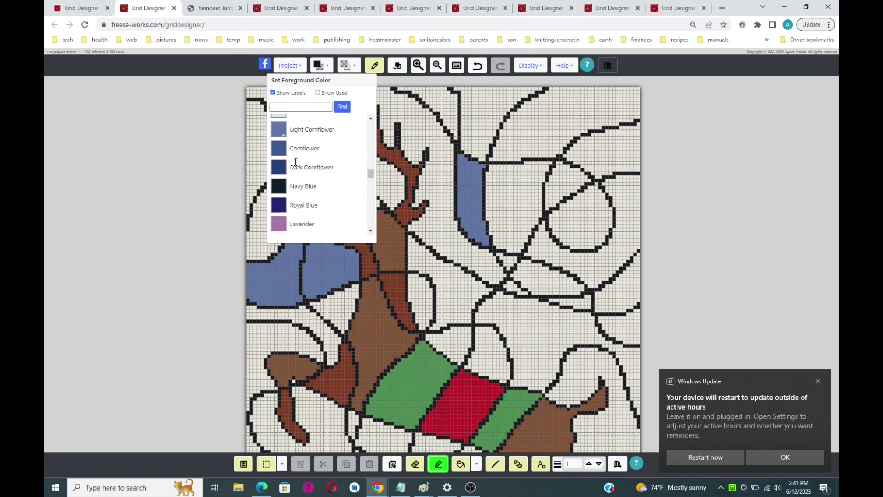
pyautogui.click(281, 141)
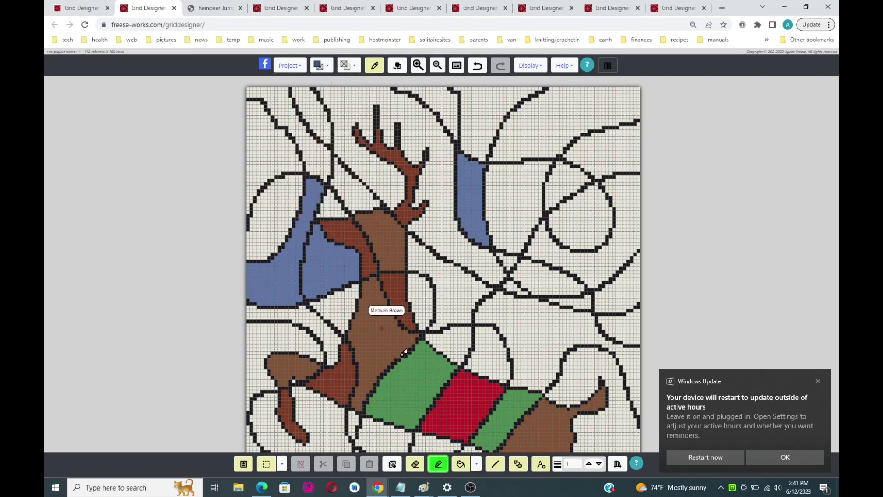
pyautogui.click(461, 464)
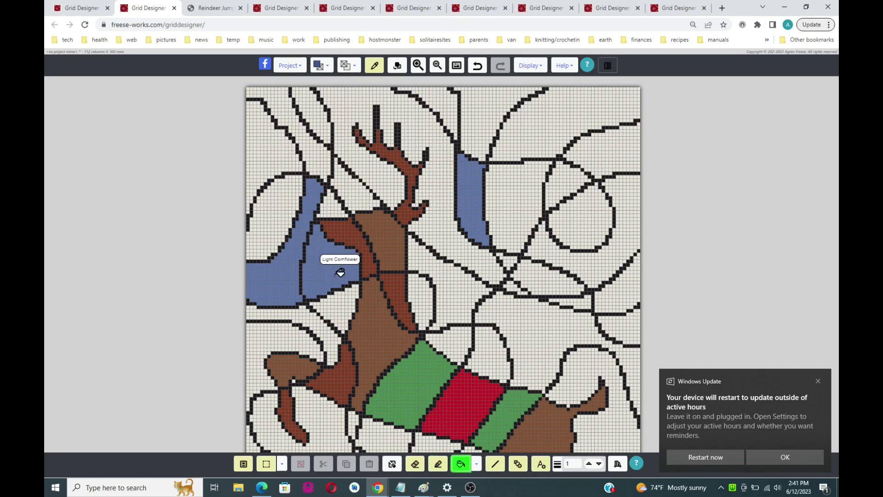
pyautogui.click(287, 258)
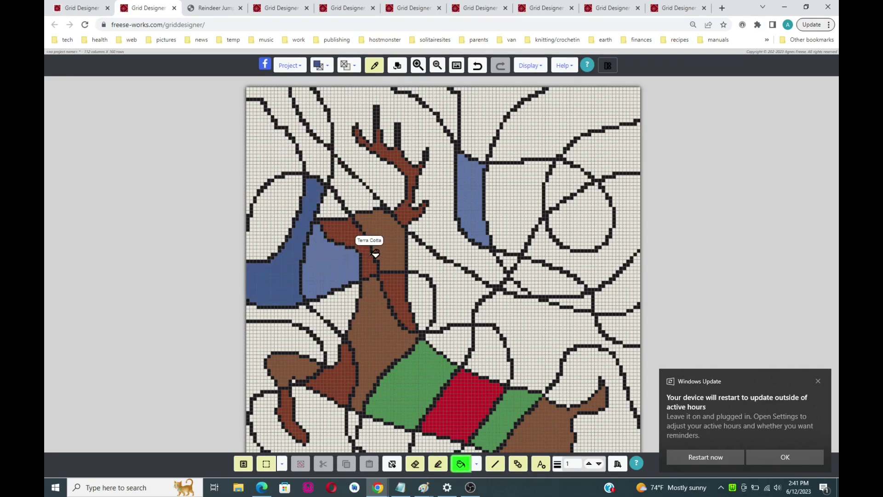
pyautogui.click(533, 264)
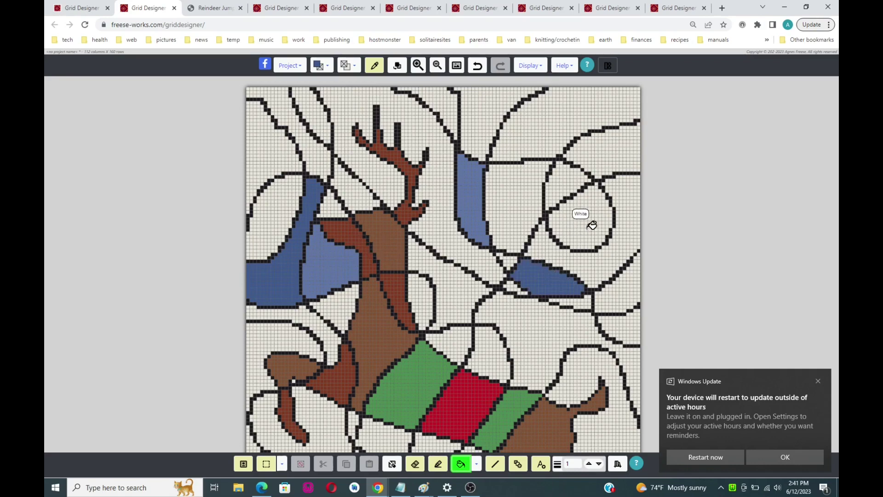
pyautogui.click(592, 153)
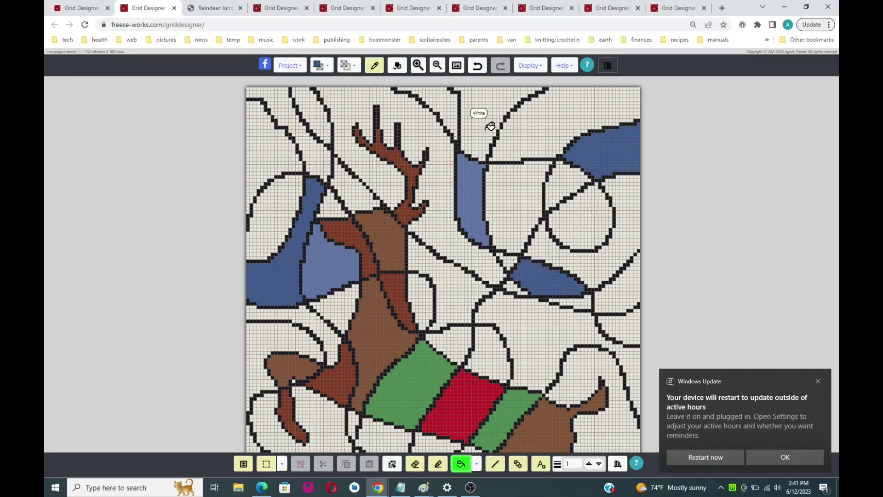
pyautogui.click(324, 107)
# Set the foreground color to Dark Cornflower and fill the chart's left-edge oval and the upper-left segment of the circle behind the antlers.
pyautogui.click(328, 67)
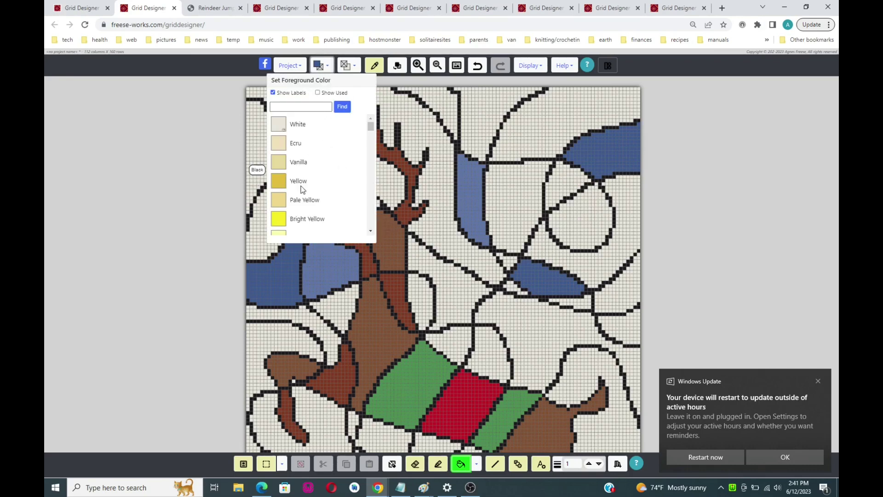
pyautogui.scroll(-3, 301, 186)
pyautogui.scroll(-10, 335, 195)
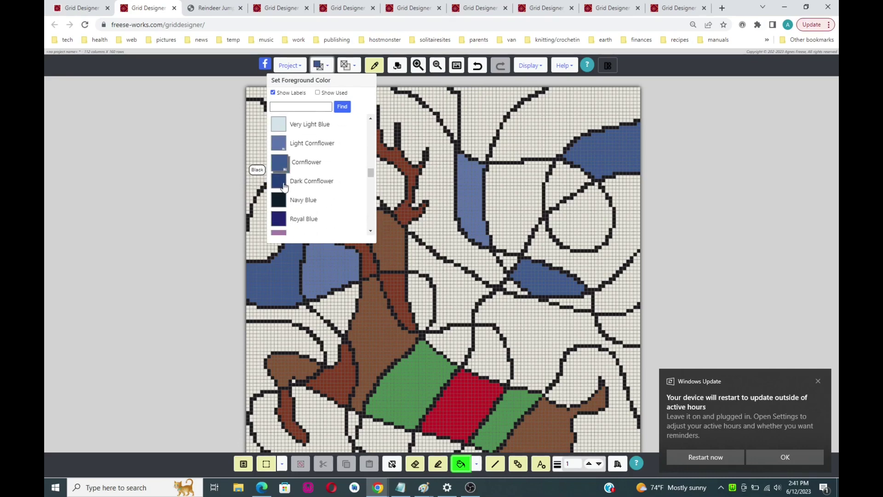
pyautogui.click(279, 181)
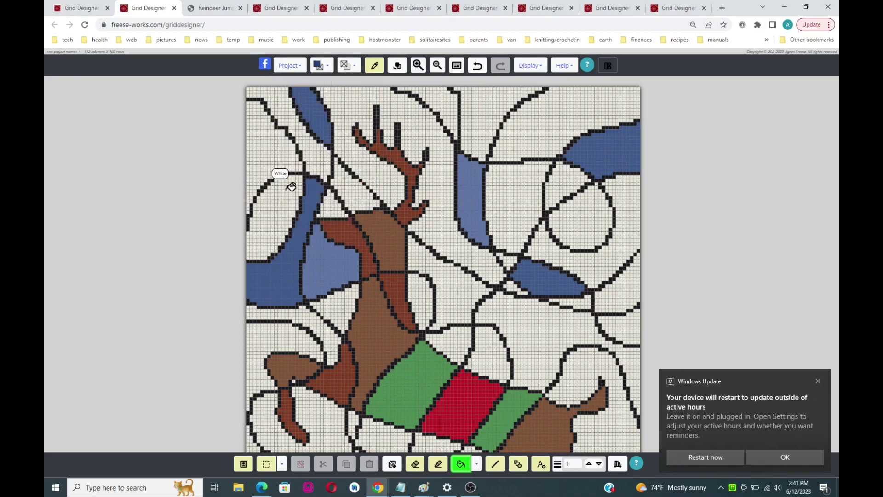
pyautogui.click(290, 186)
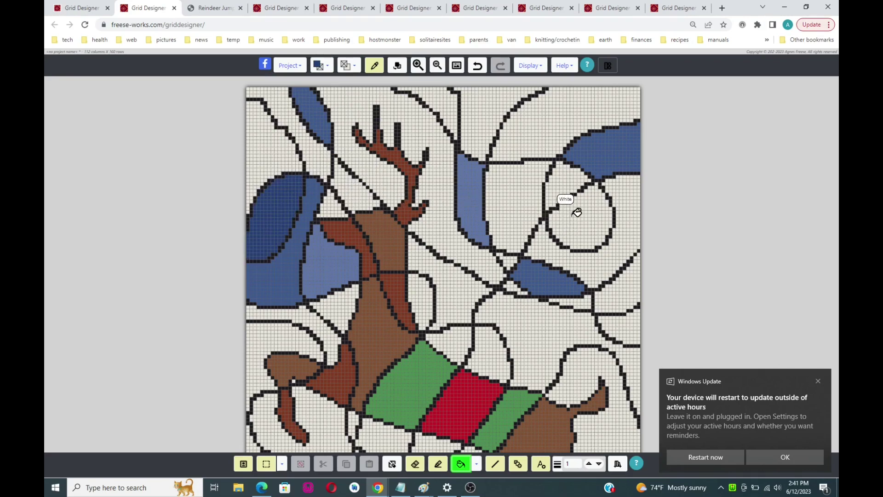
pyautogui.click(566, 177)
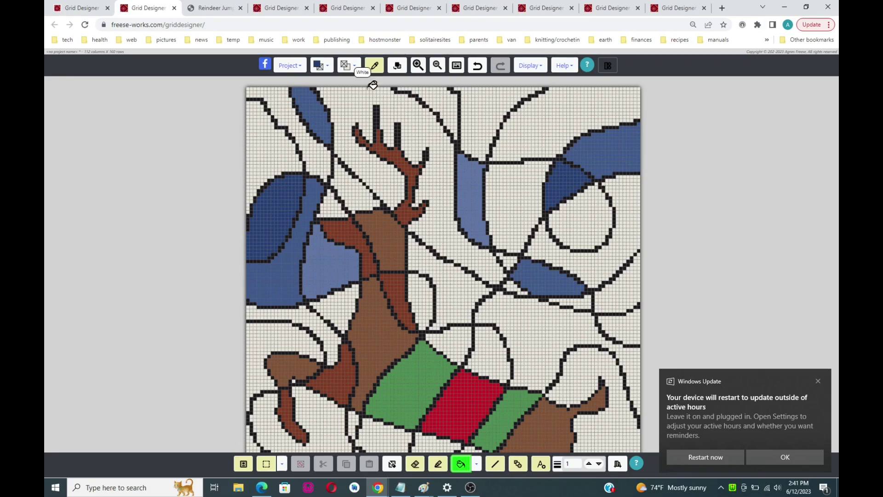
# Limit the foreground palette to the used colors and hide the color labels.
pyautogui.click(329, 67)
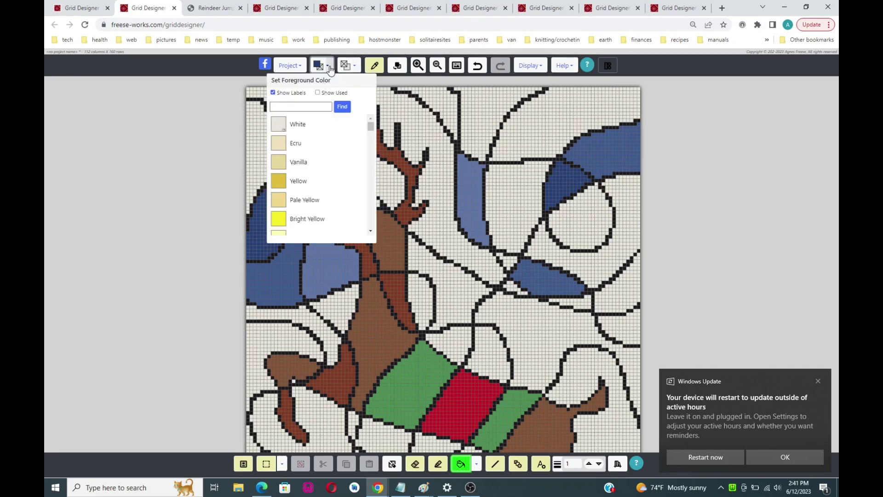
pyautogui.click(318, 93)
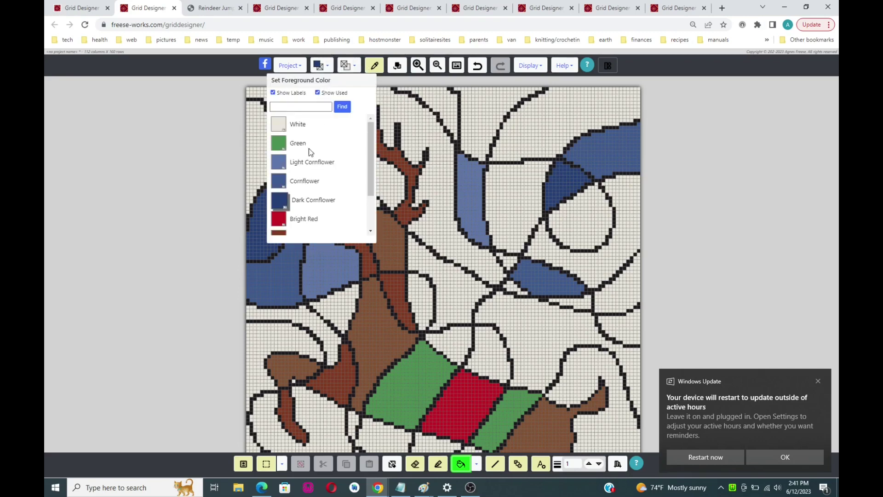
pyautogui.click(273, 93)
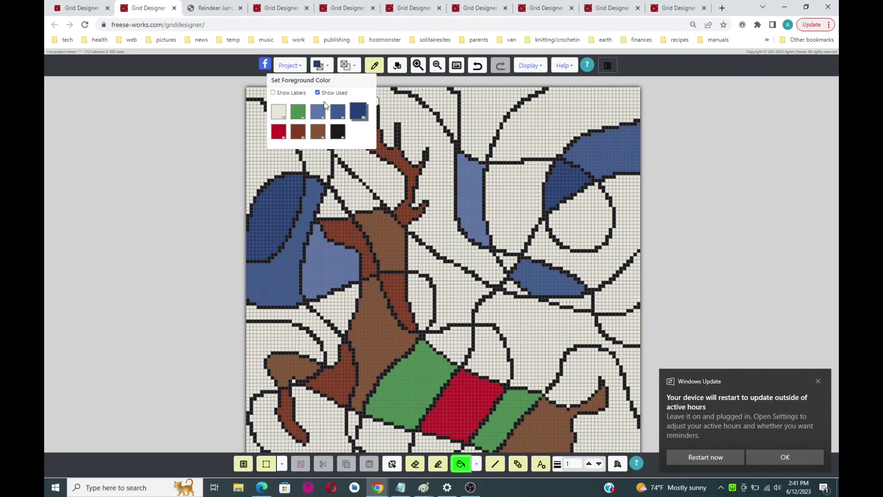
pyautogui.click(273, 92)
pyautogui.click(273, 93)
pyautogui.click(322, 65)
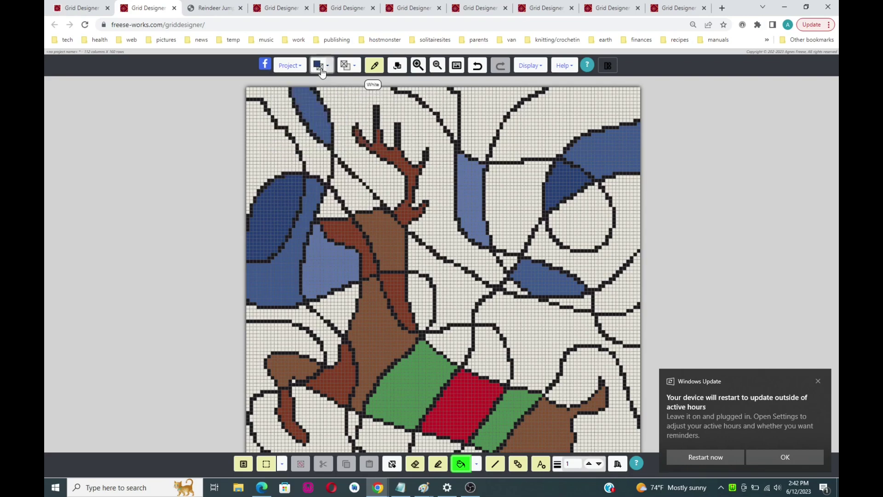
# Show the floating palette beside the chart, view its background colors and return to its foreground colors.
pyautogui.click(537, 66)
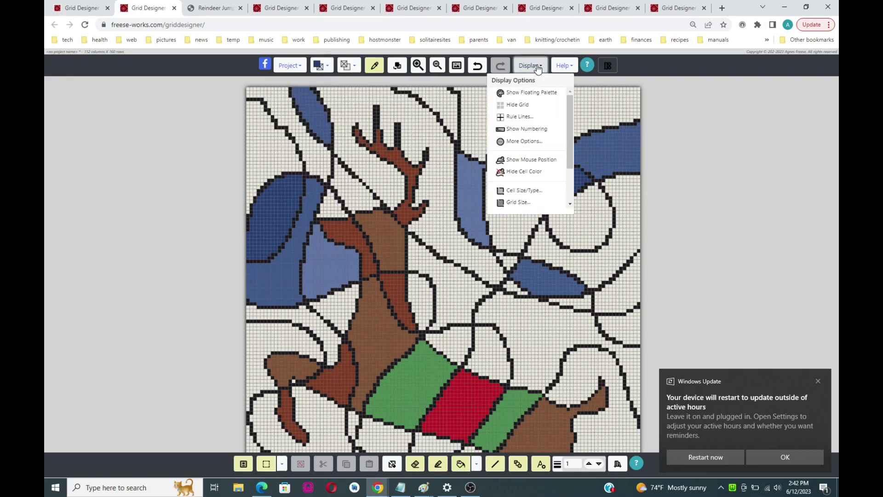
pyautogui.click(523, 96)
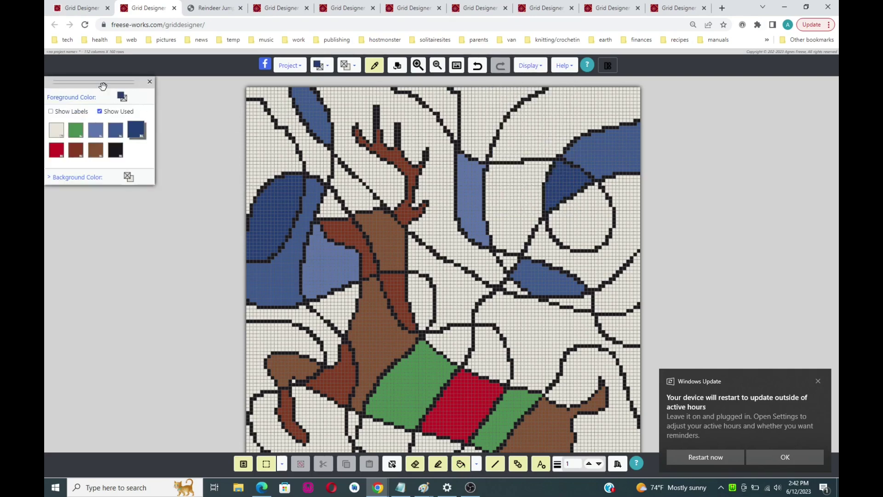
pyautogui.moveTo(103, 83); pyautogui.dragTo(155, 110)
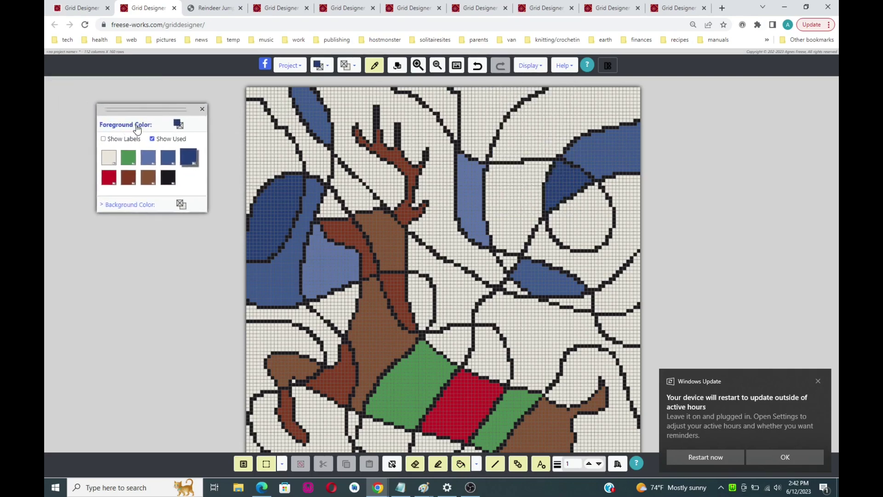
pyautogui.click(125, 209)
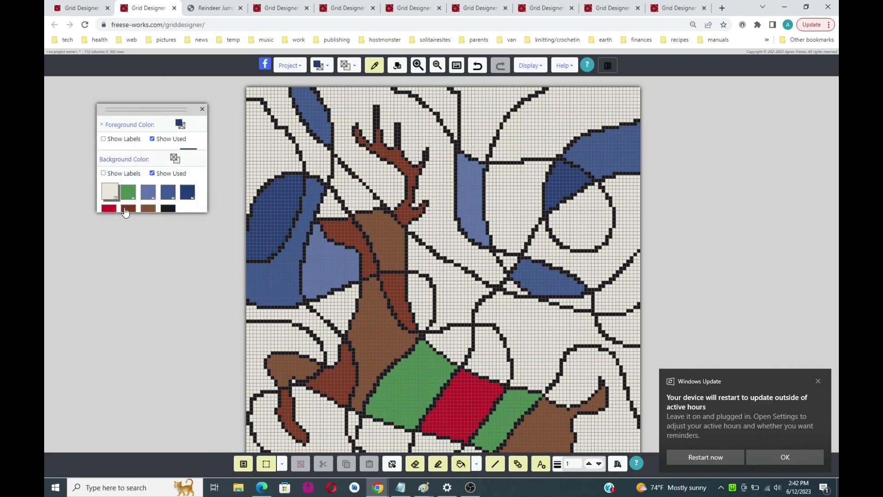
pyautogui.click(131, 124)
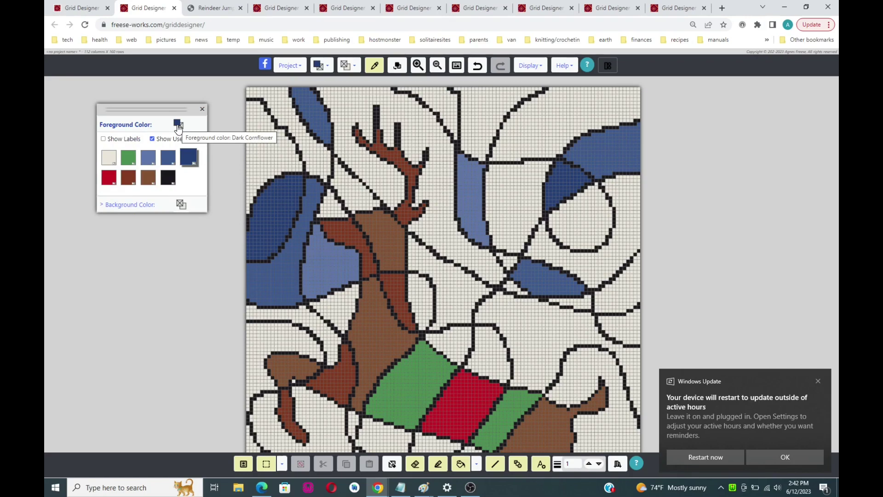
# Set the background color to black and return the floating palette to the foreground colors.
pyautogui.click(126, 205)
pyautogui.click(167, 197)
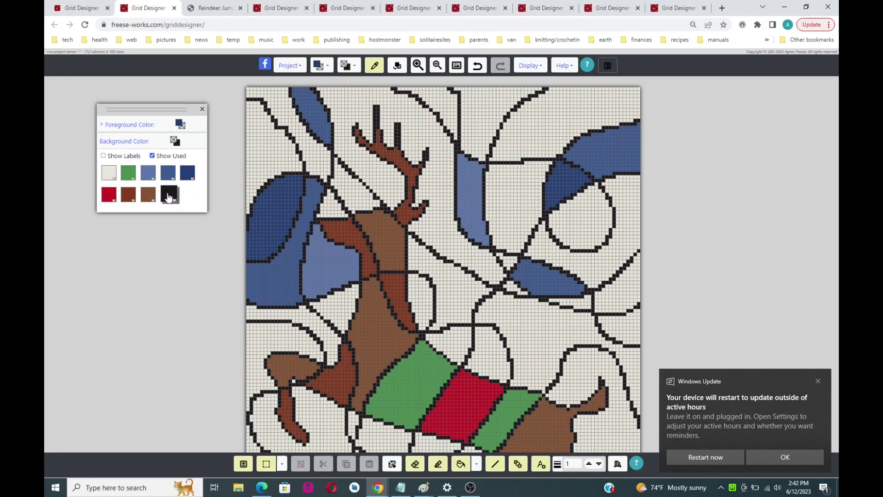
pyautogui.click(147, 126)
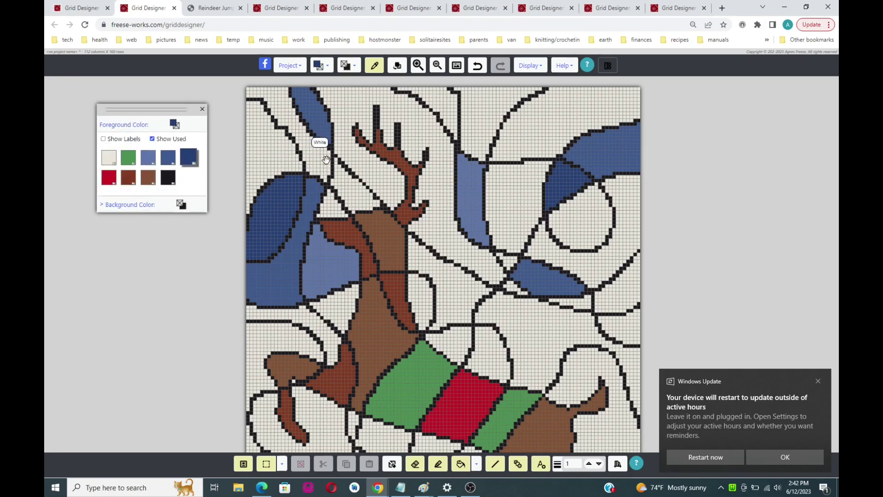
pyautogui.click(152, 138)
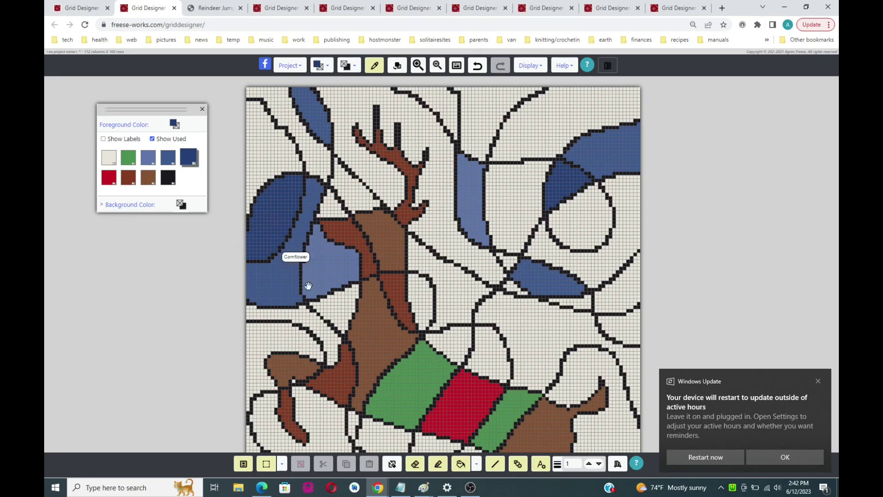
# Fill the remaining white background sections of the chart with Light Cornflower, Cornflower and Dark Cornflower.
pyautogui.click(461, 464)
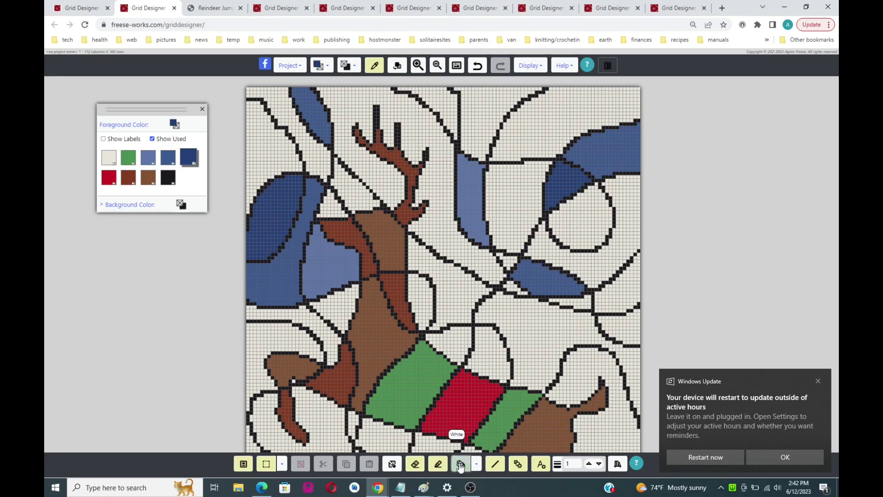
pyautogui.click(511, 257)
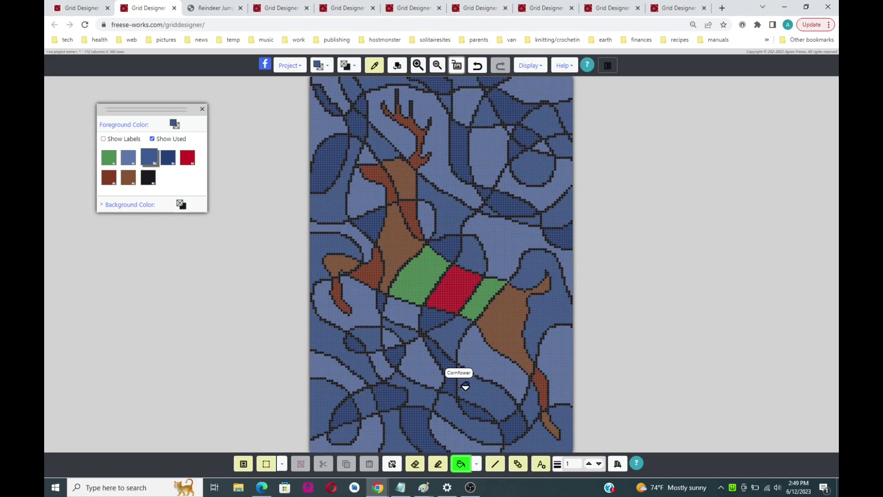
# Select the circle shape, preview the Outline and Solid fill types, and set the fill type back to Filled.
pyautogui.click(519, 464)
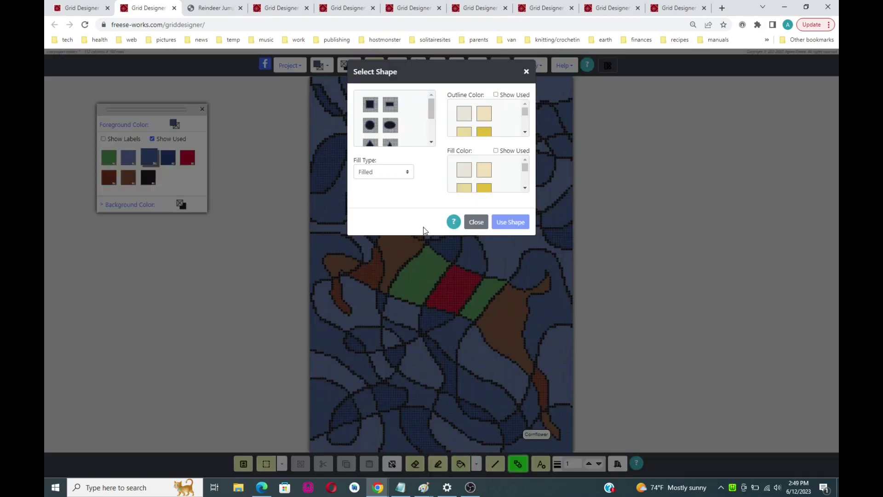
pyautogui.click(372, 129)
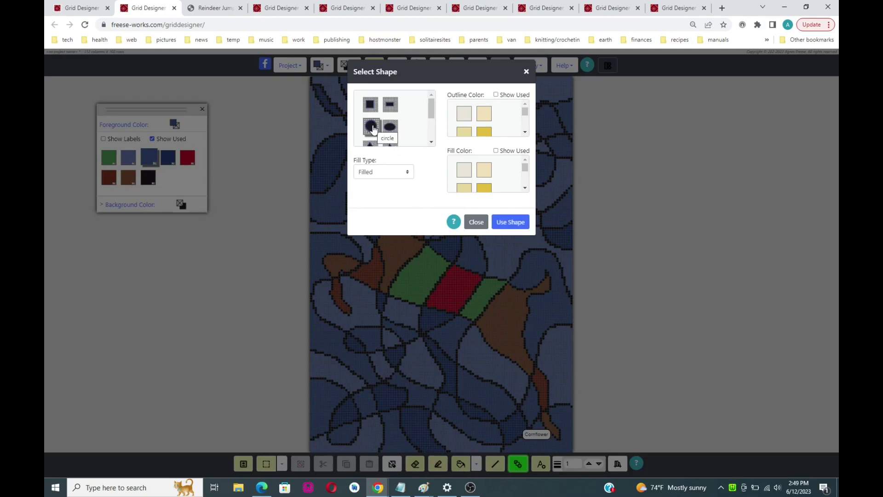
pyautogui.click(408, 175)
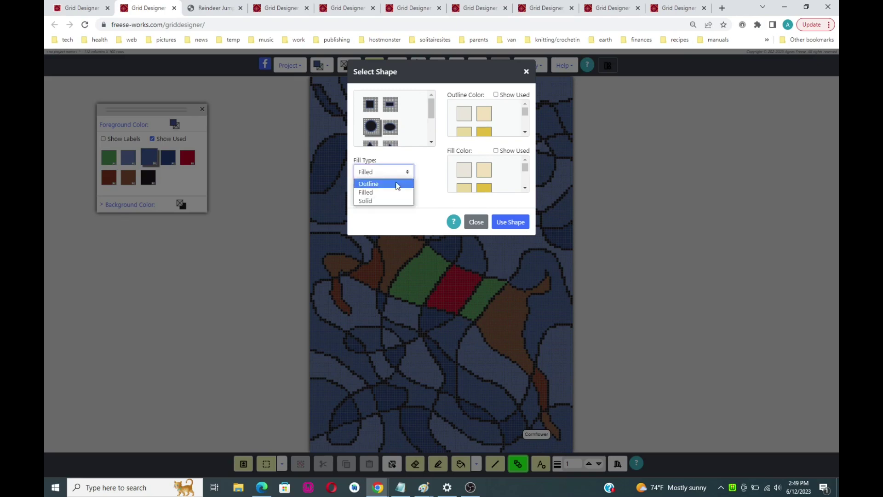
pyautogui.click(383, 187)
pyautogui.press('Down')
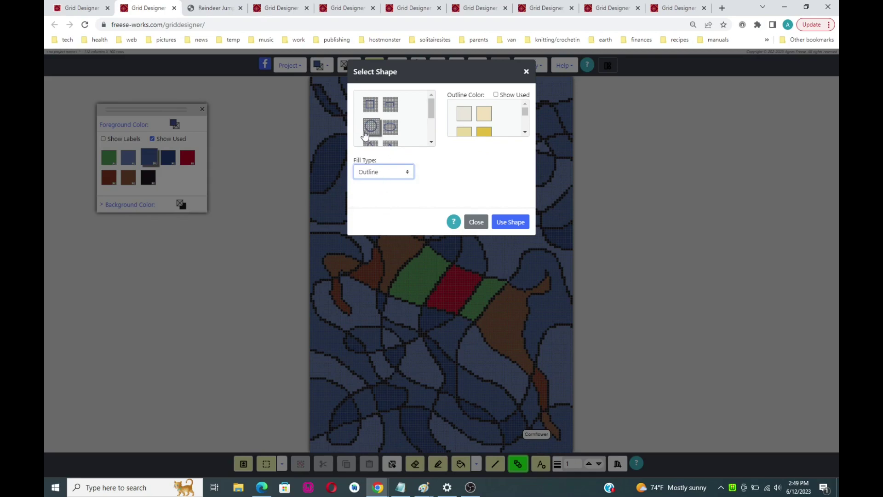
pyautogui.click(404, 177)
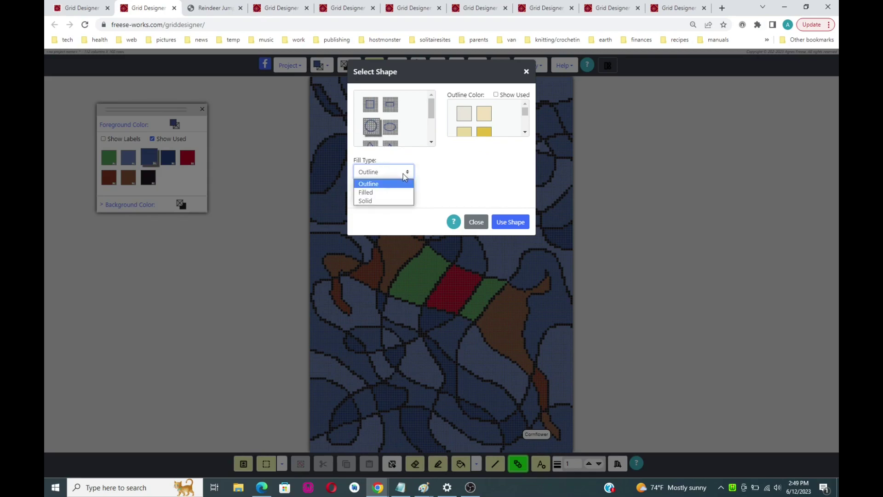
pyautogui.click(399, 201)
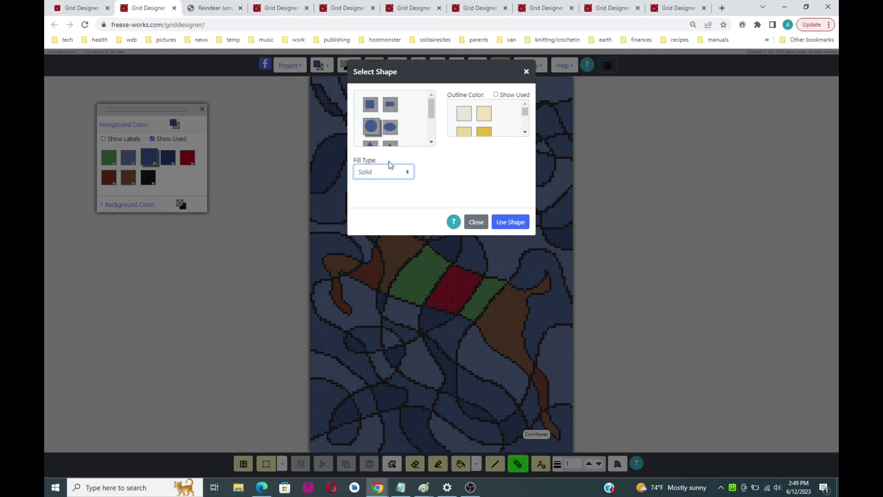
pyautogui.click(390, 171)
pyautogui.click(388, 191)
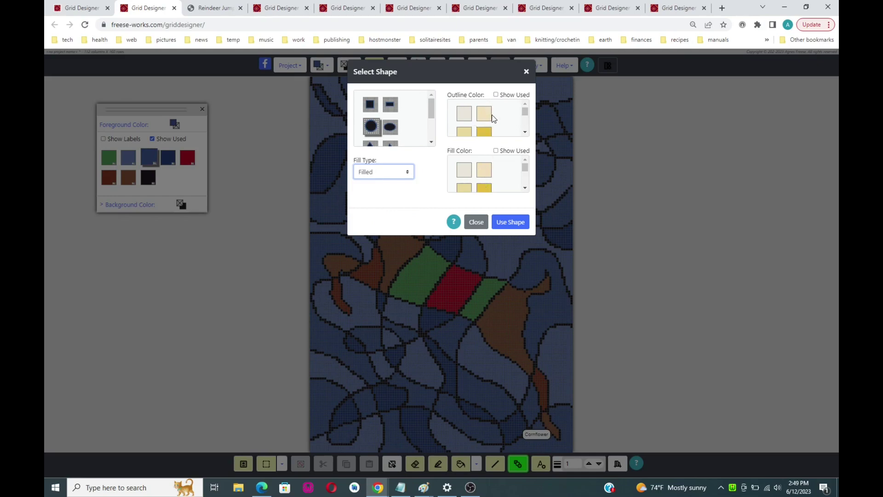
# Give the circle shape a black outline and a white fill, and accept it for use on the grid.
pyautogui.moveTo(522, 113); pyautogui.dragTo(528, 130)
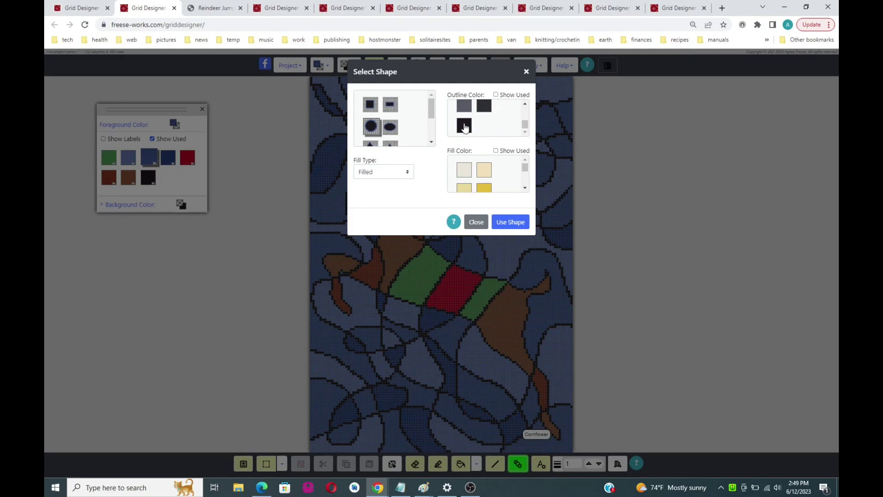
pyautogui.click(465, 128)
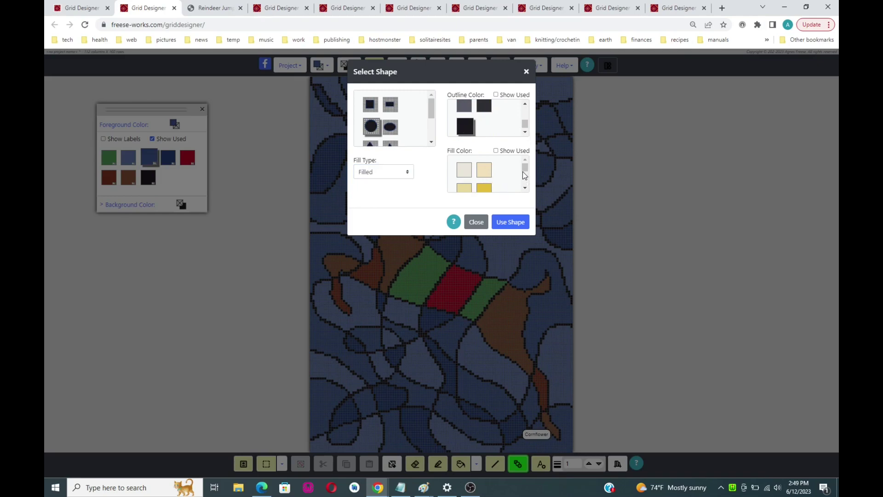
pyautogui.click(465, 171)
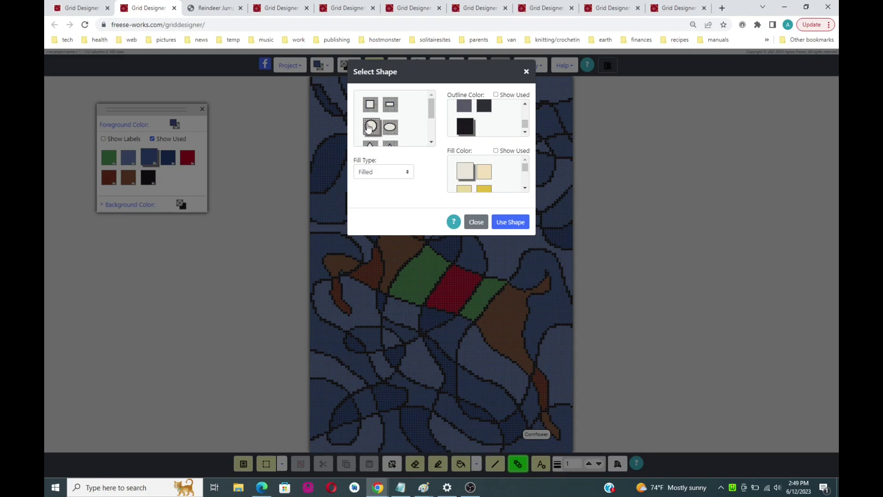
pyautogui.click(510, 222)
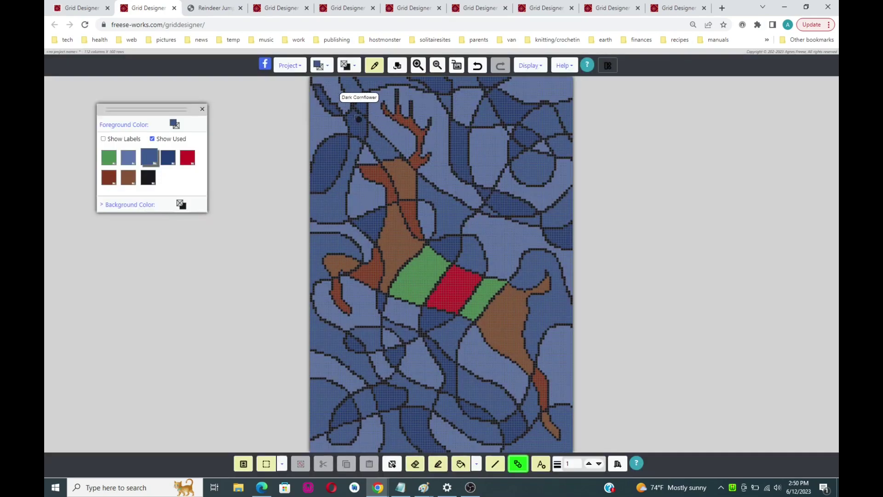
# Place a small circle left of the antlers and stamp copies above and to the right of the antlers across the upper background.
pyautogui.click(332, 123)
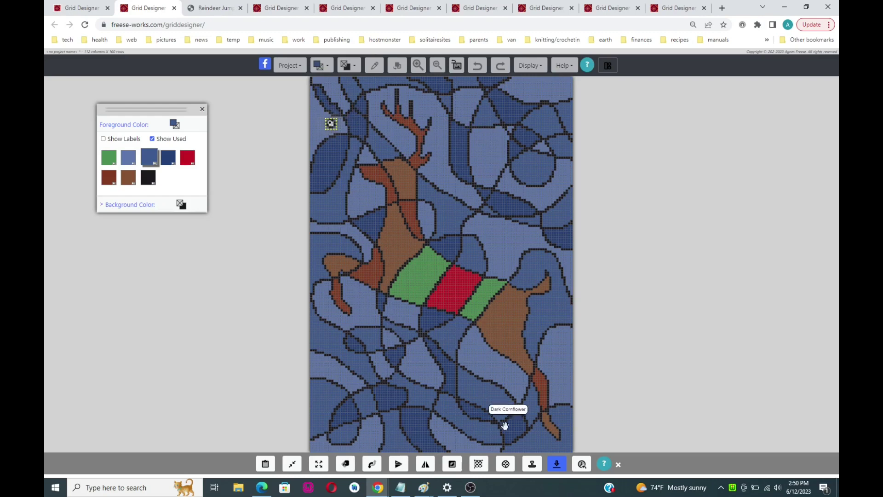
pyautogui.click(532, 465)
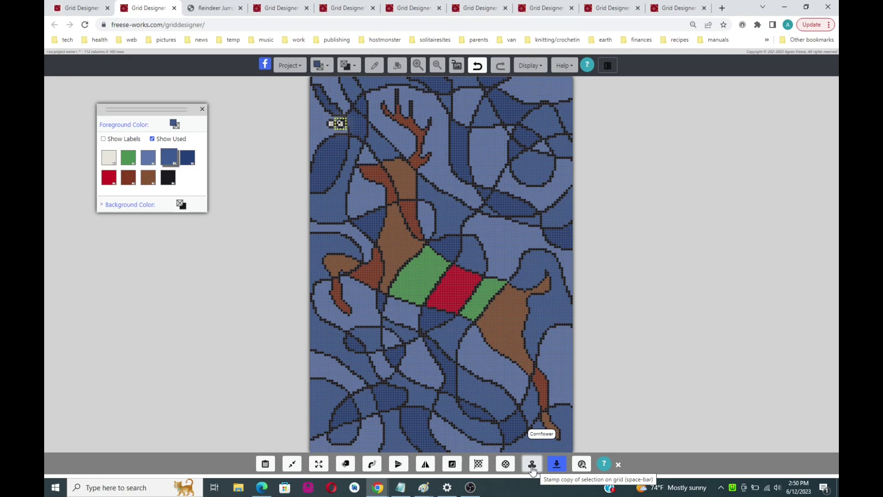
pyautogui.click(532, 464)
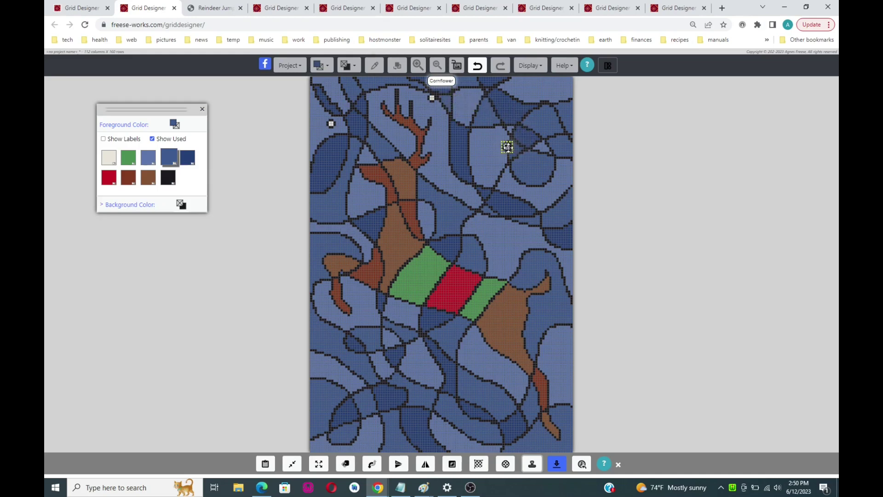
pyautogui.click(492, 143)
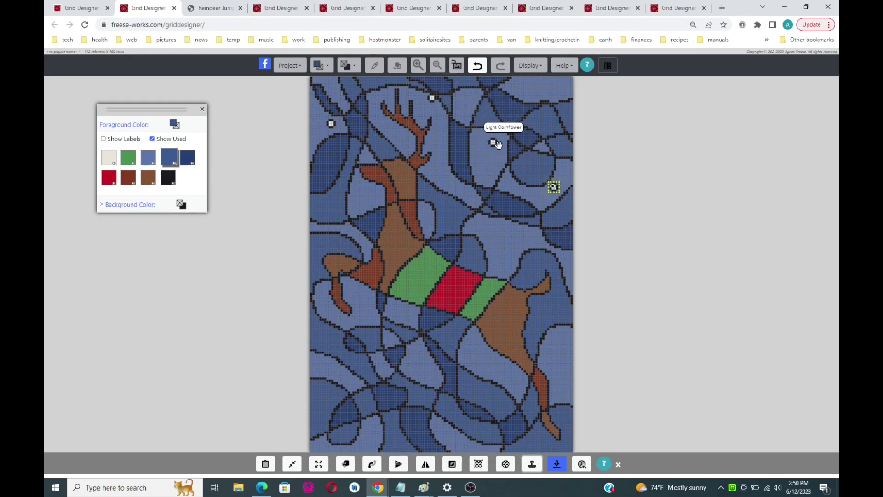
pyautogui.click(554, 187)
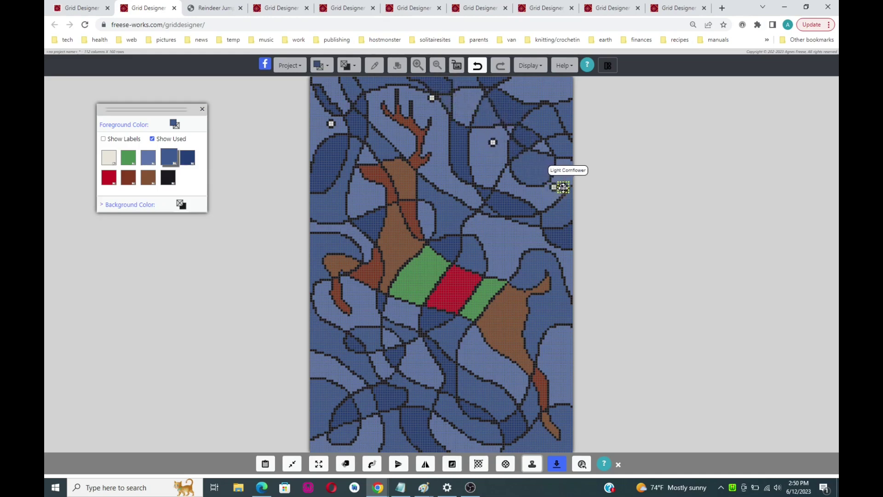
pyautogui.click(448, 171)
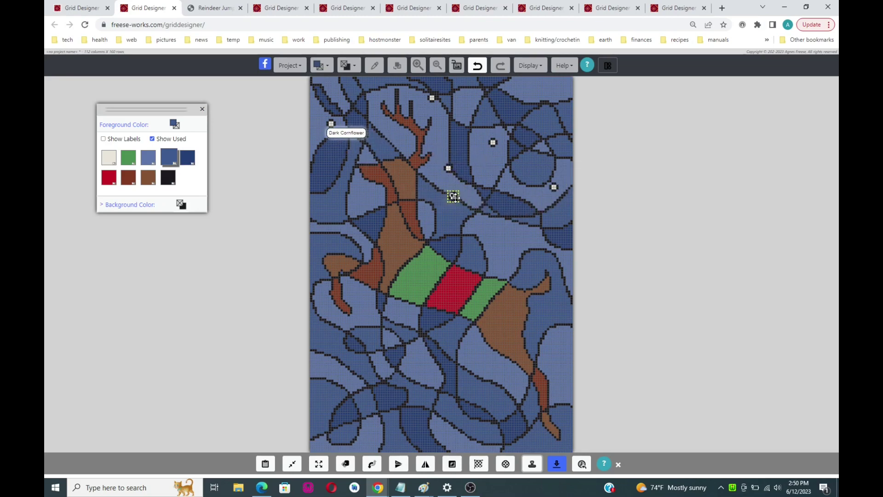
pyautogui.click(464, 185)
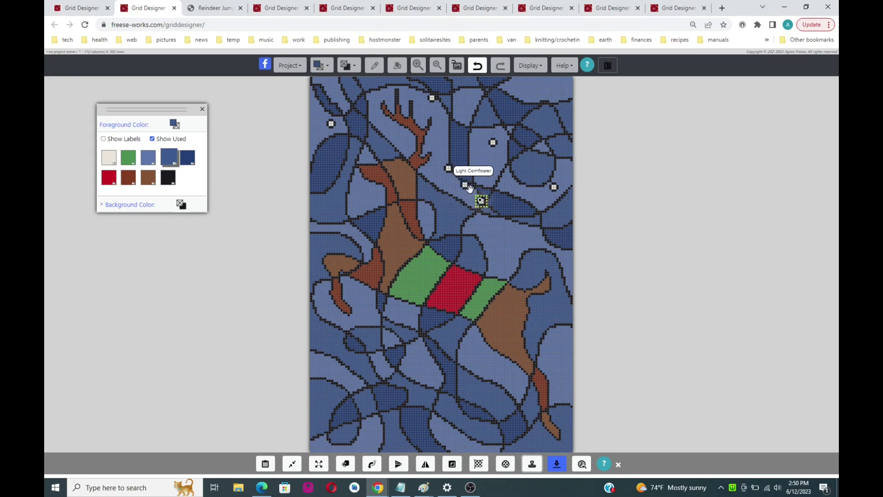
pyautogui.click(481, 200)
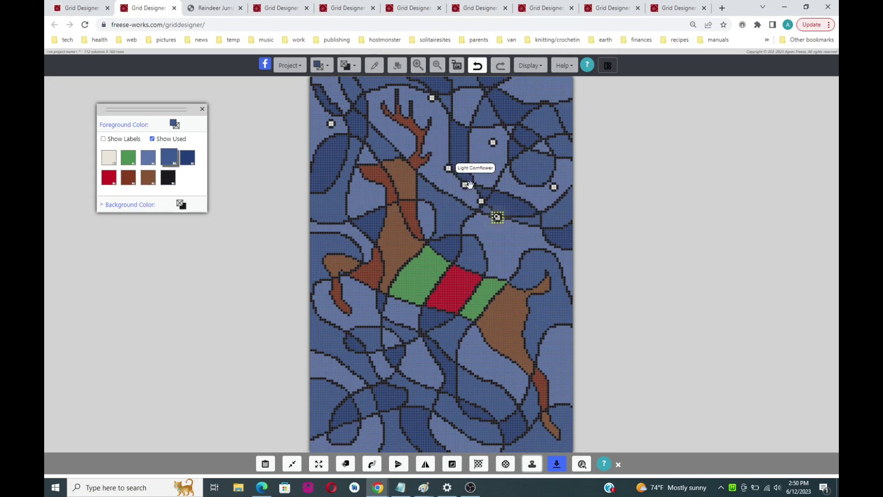
pyautogui.click(498, 217)
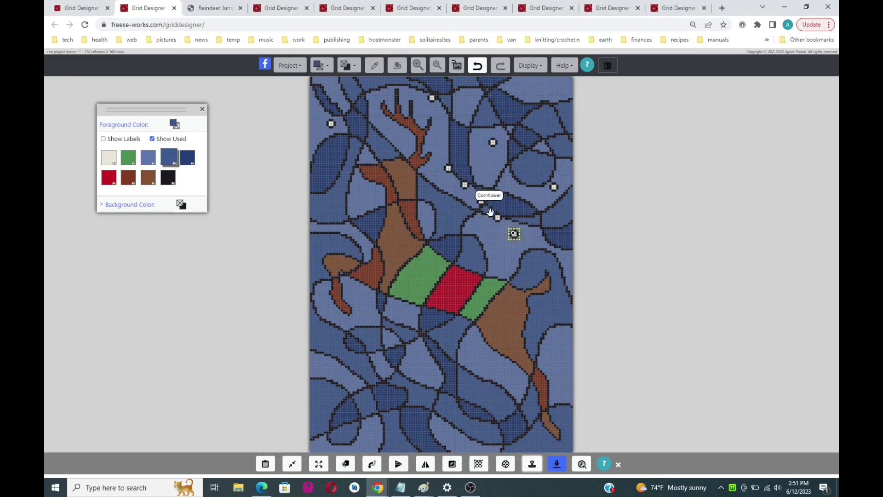
pyautogui.click(514, 235)
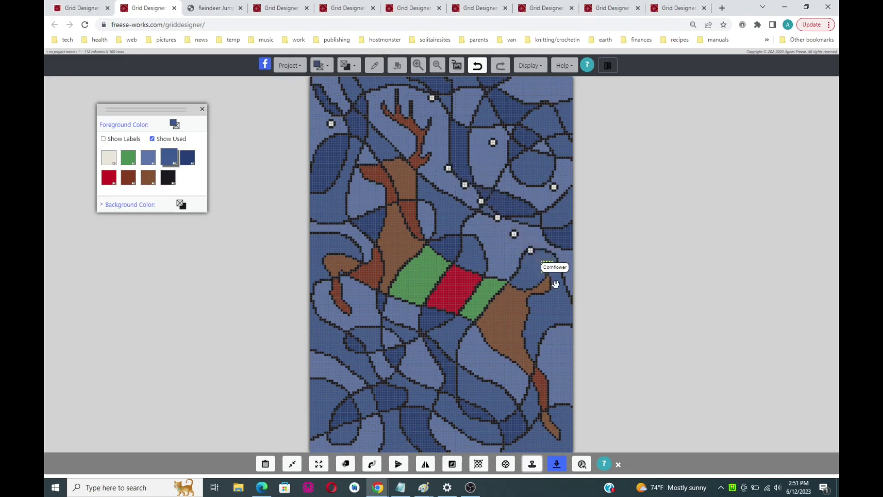
pyautogui.click(479, 67)
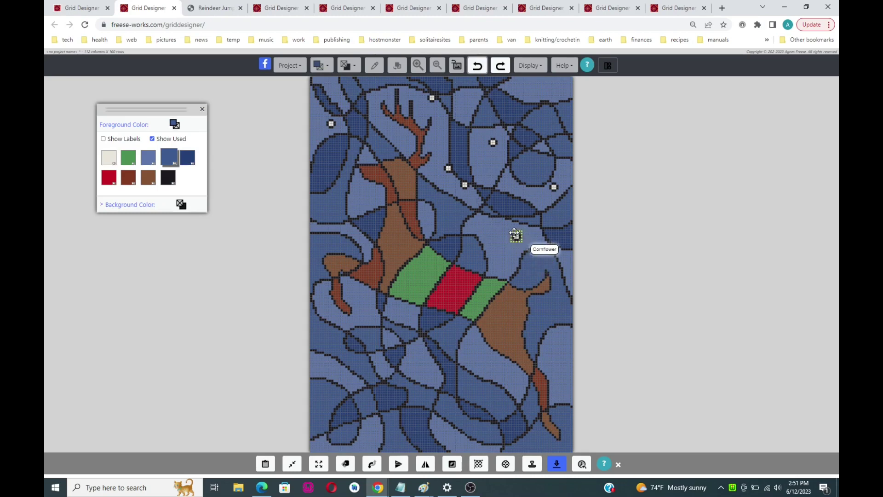
# Stamp one more circle to the right of the antlers and four down the chart's left side around the left-edge oval and foreleg.
pyautogui.click(464, 114)
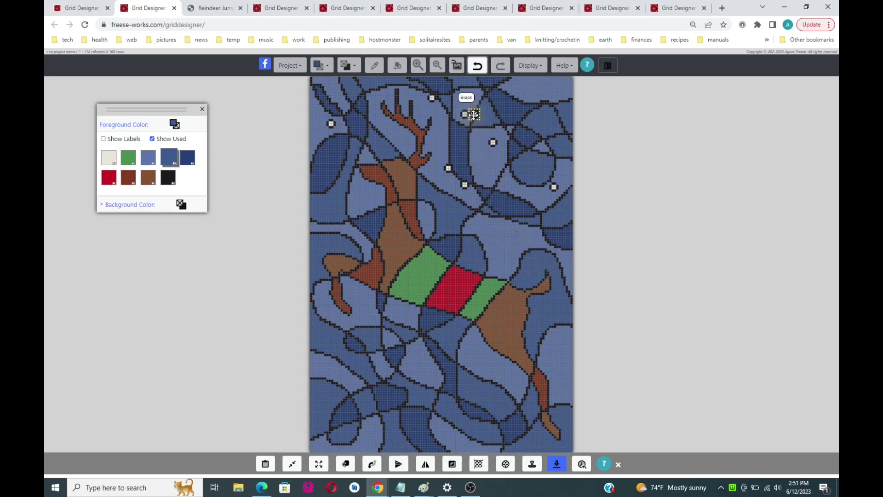
pyautogui.click(348, 145)
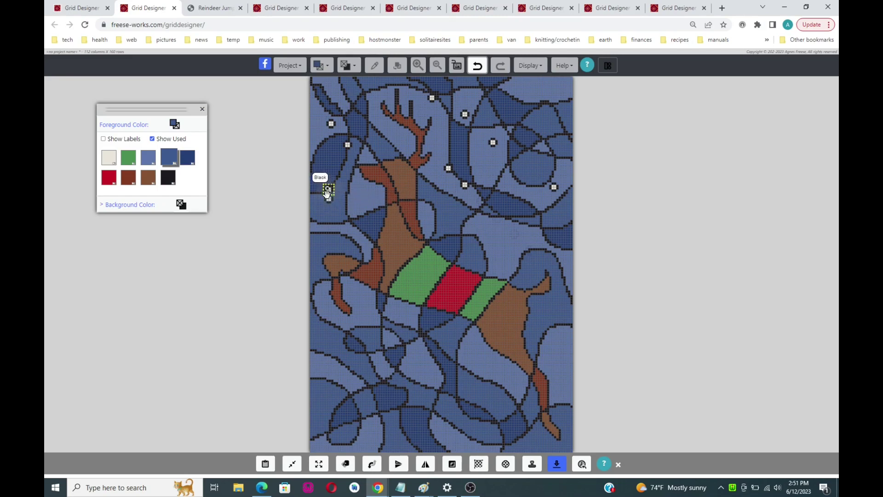
pyautogui.click(328, 198)
pyautogui.click(326, 241)
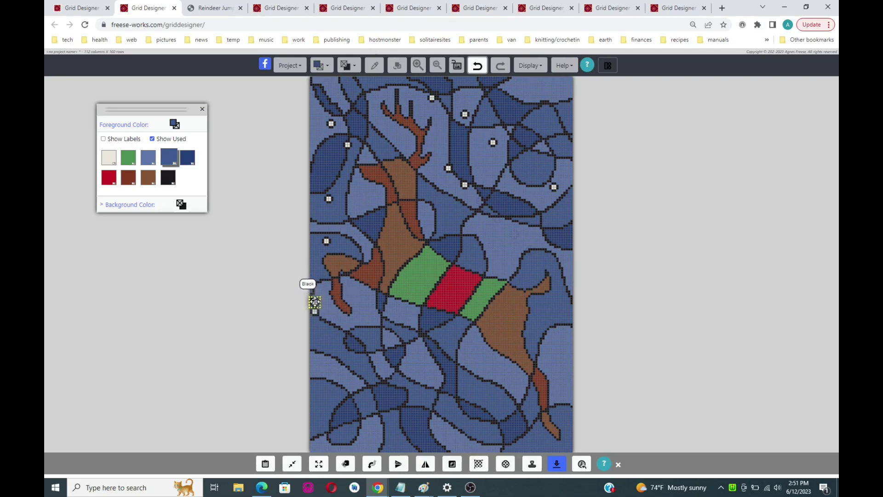
pyautogui.click(315, 311)
# Stamp more circles across the background below the reindeer and in the remaining gaps around it, and finish placing the circle.
pyautogui.click(392, 343)
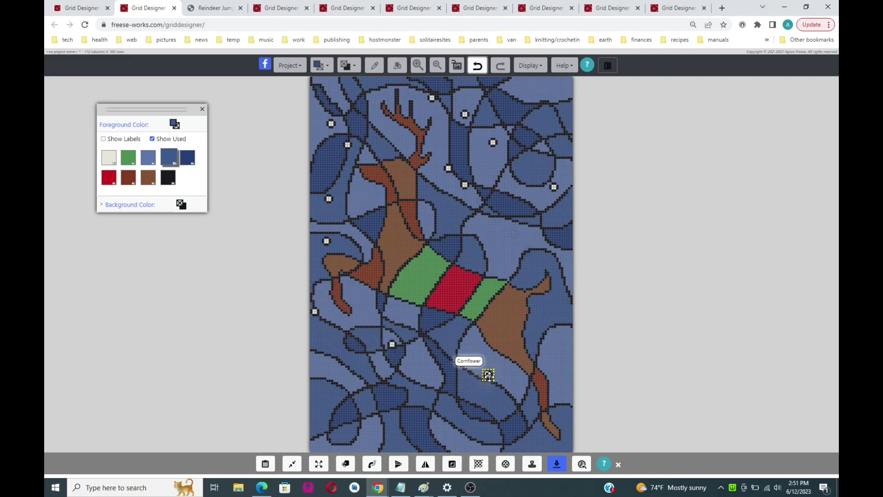
pyautogui.click(488, 375)
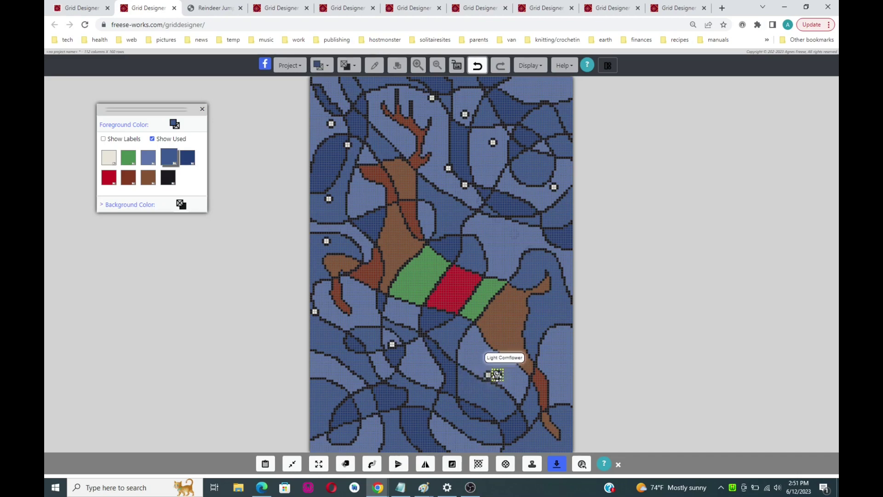
pyautogui.click(398, 397)
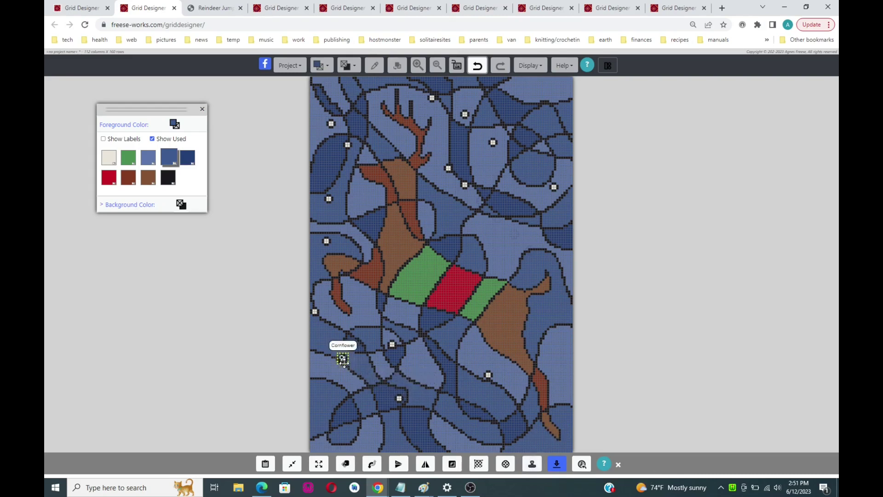
pyautogui.click(323, 398)
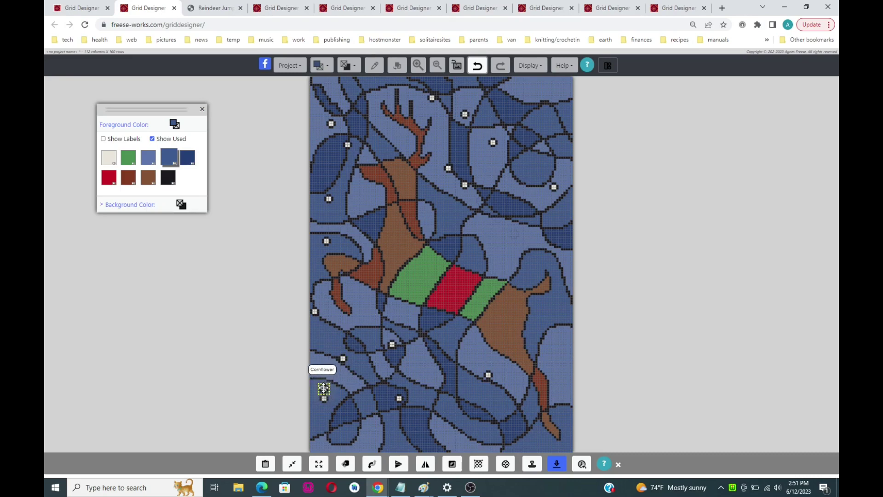
pyautogui.click(361, 428)
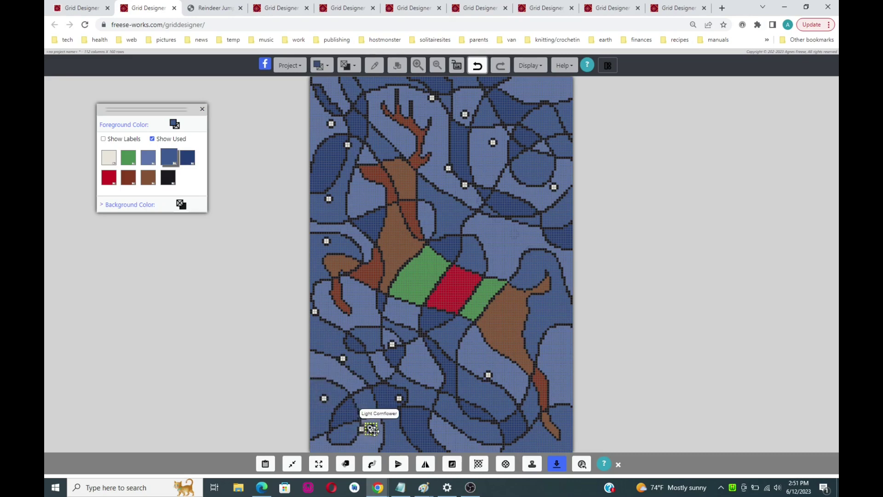
pyautogui.click(413, 432)
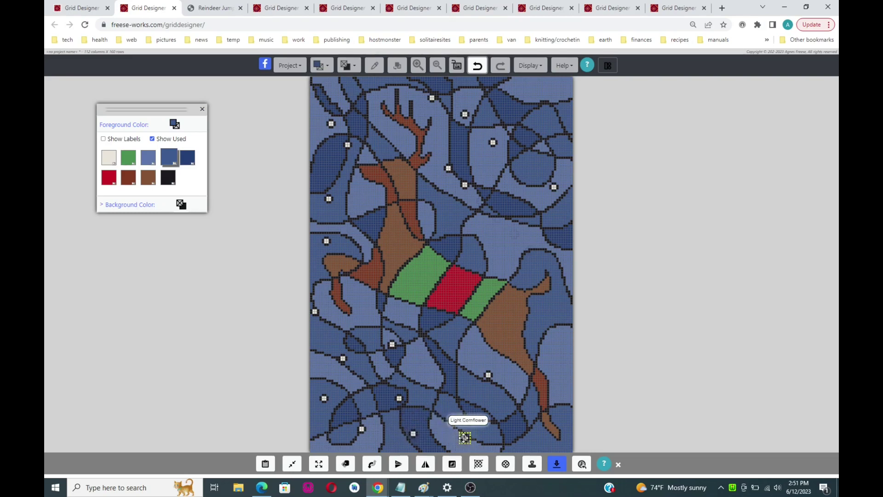
pyautogui.click(458, 410)
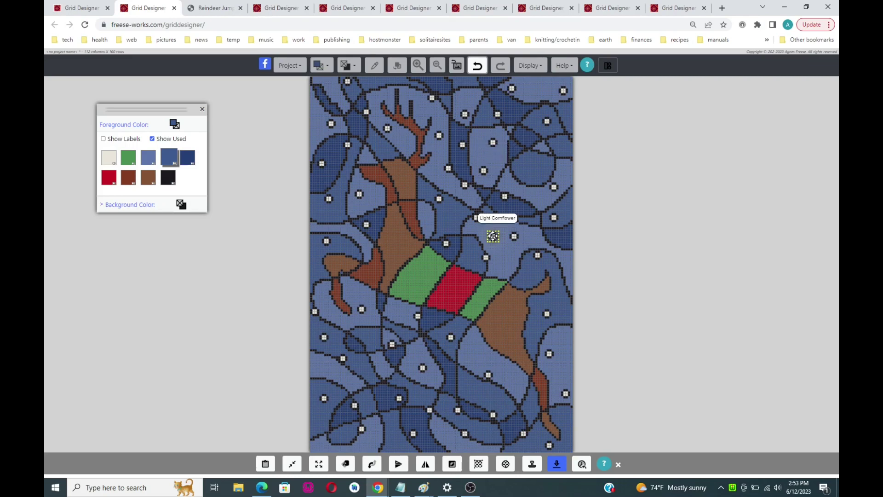
pyautogui.click(492, 236)
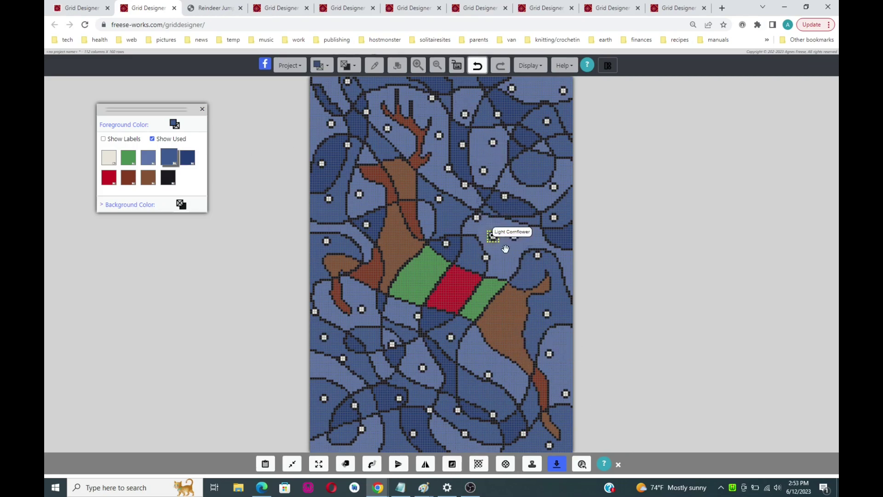
pyautogui.click(618, 464)
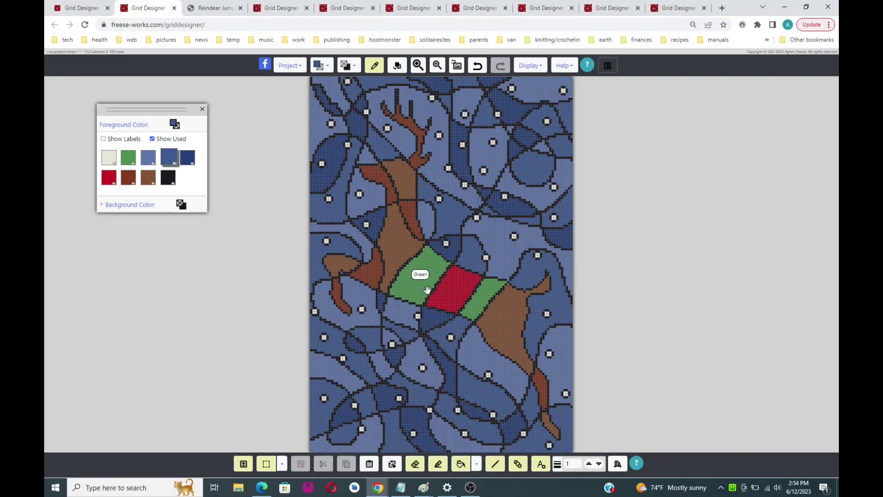
# Paste the copied circle and stamp six copies across the red band of the reindeer's blanket, and finish placing it.
pyautogui.click(368, 465)
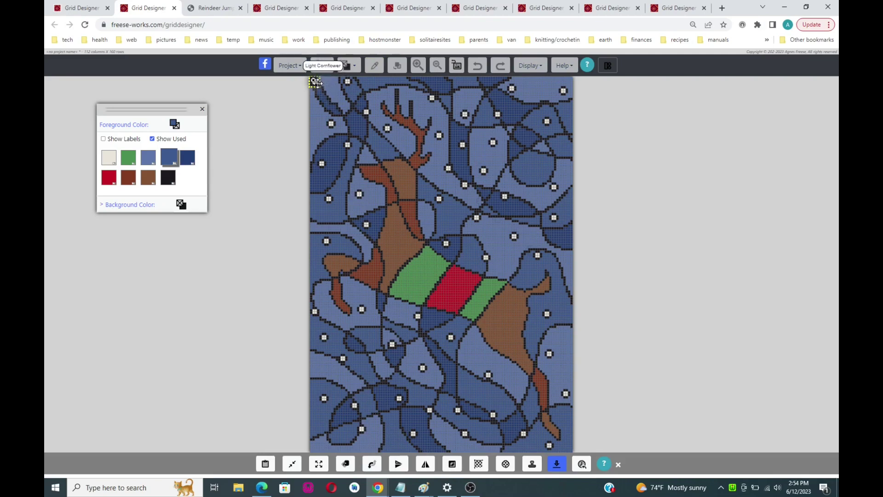
pyautogui.moveTo(312, 82); pyautogui.dragTo(449, 307)
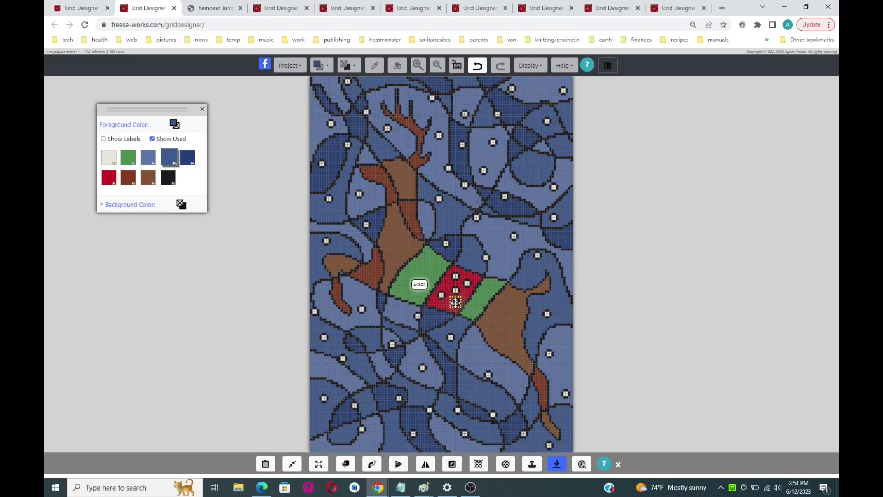
pyautogui.moveTo(455, 302); pyautogui.dragTo(431, 311)
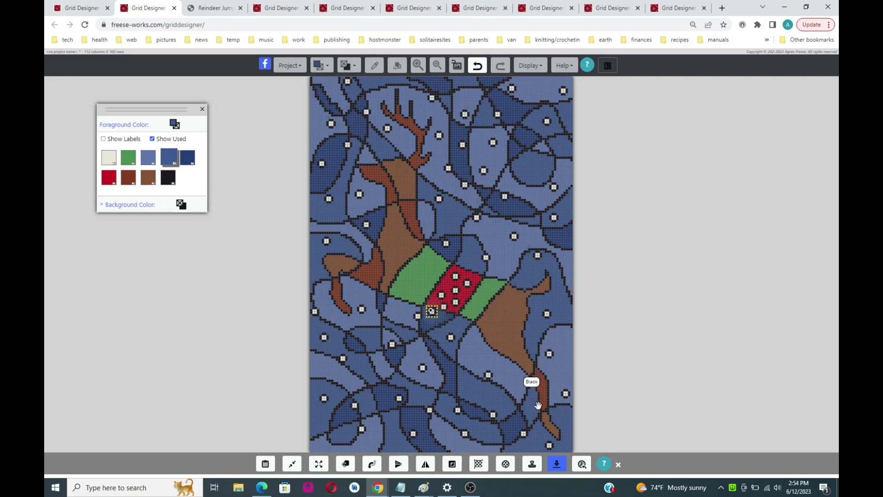
pyautogui.click(619, 465)
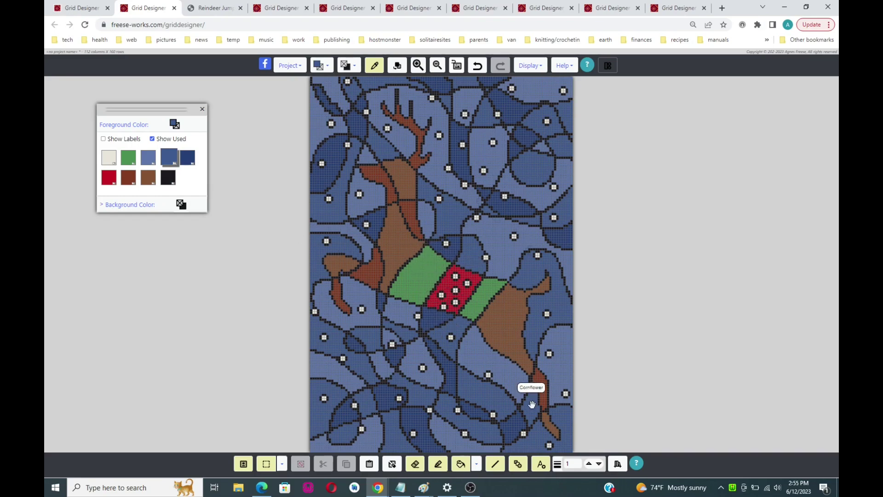
# Choose the hexagon shape, Filled, with a black outline and bright yellow fill, and accept it for use on the grid.
pyautogui.click(522, 466)
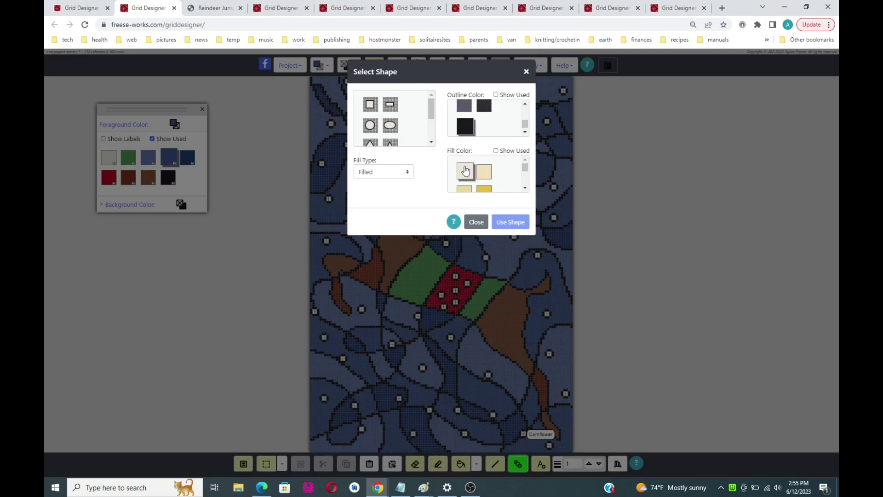
pyautogui.scroll(-2, 478, 174)
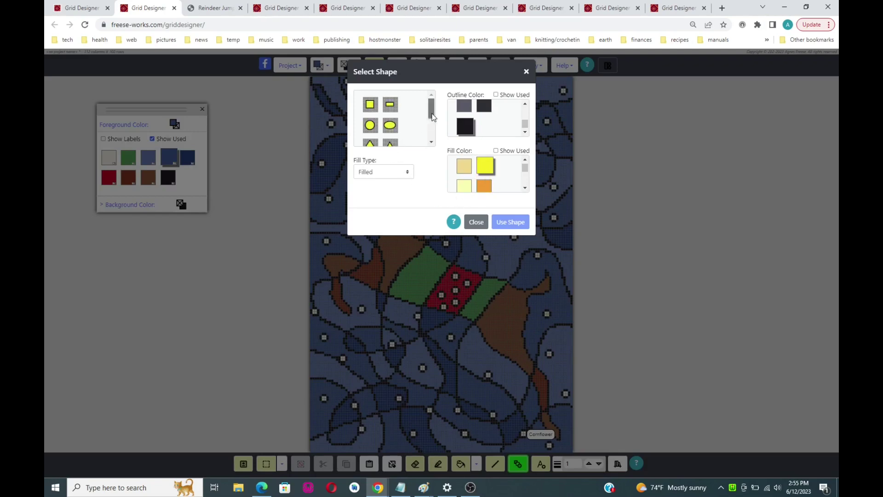
pyautogui.scroll(-2, 419, 125)
pyautogui.click(390, 115)
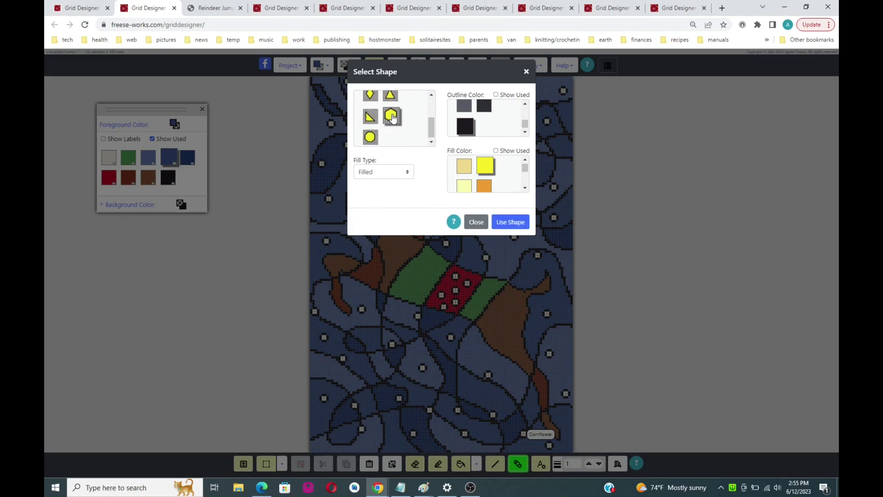
pyautogui.click(510, 222)
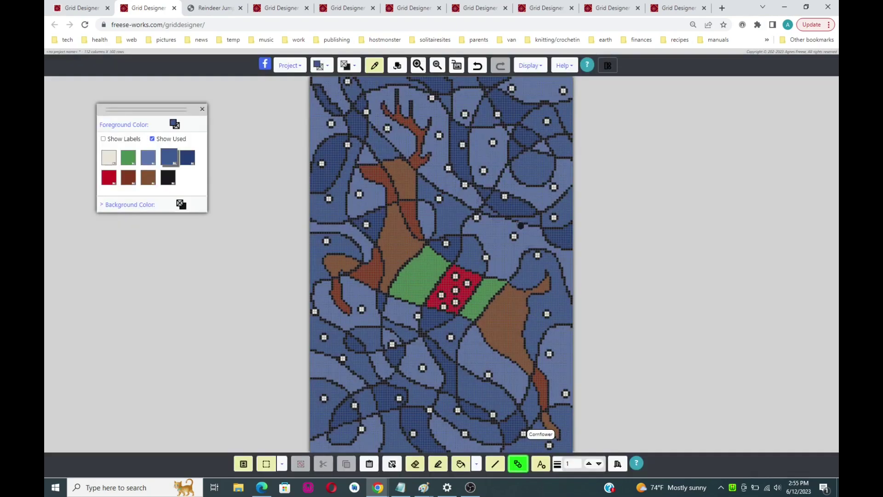
# Draw a small yellow hexagon on the blanket's front green band and stamp three of them diagonally down the band.
pyautogui.click(426, 265)
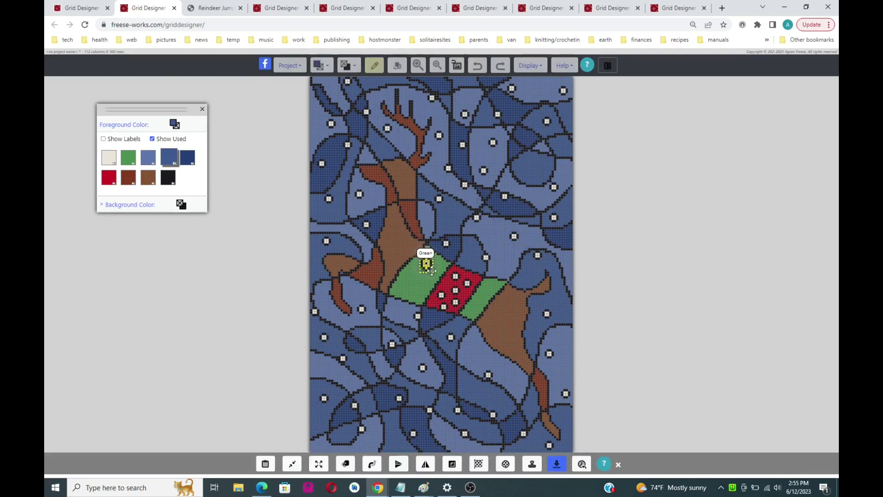
pyautogui.click(531, 466)
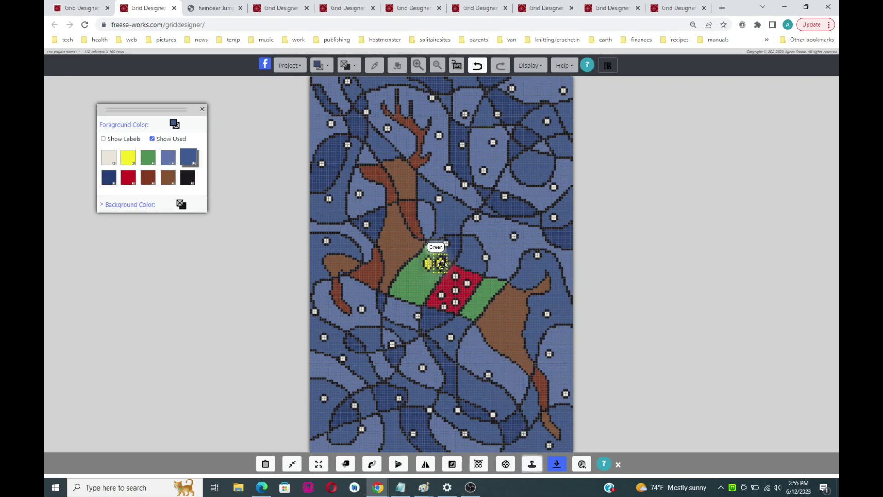
pyautogui.moveTo(425, 278); pyautogui.dragTo(418, 278)
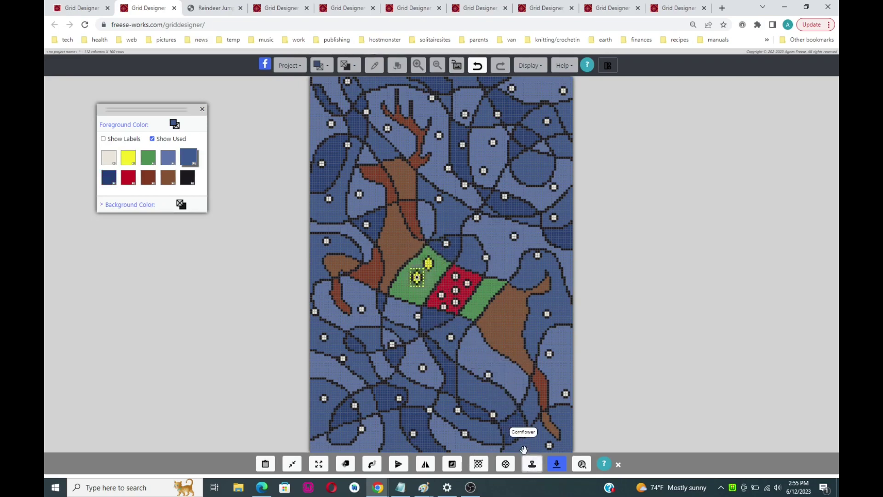
pyautogui.click(532, 465)
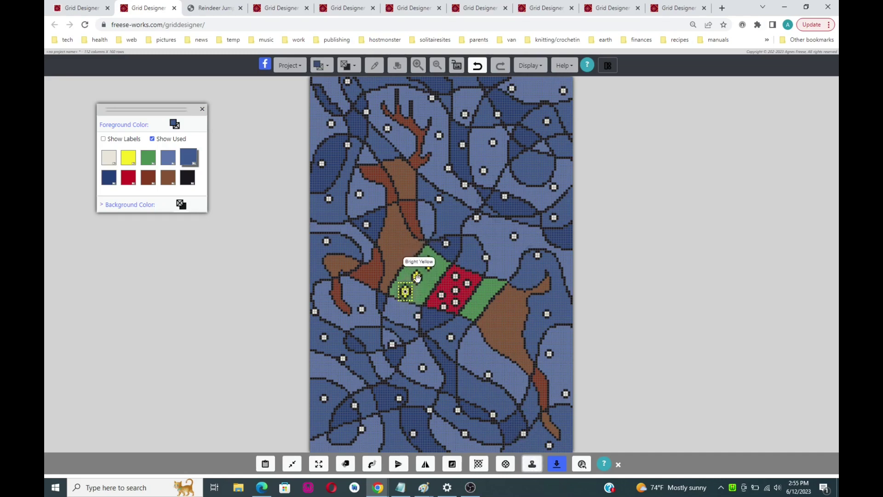
pyautogui.click(532, 465)
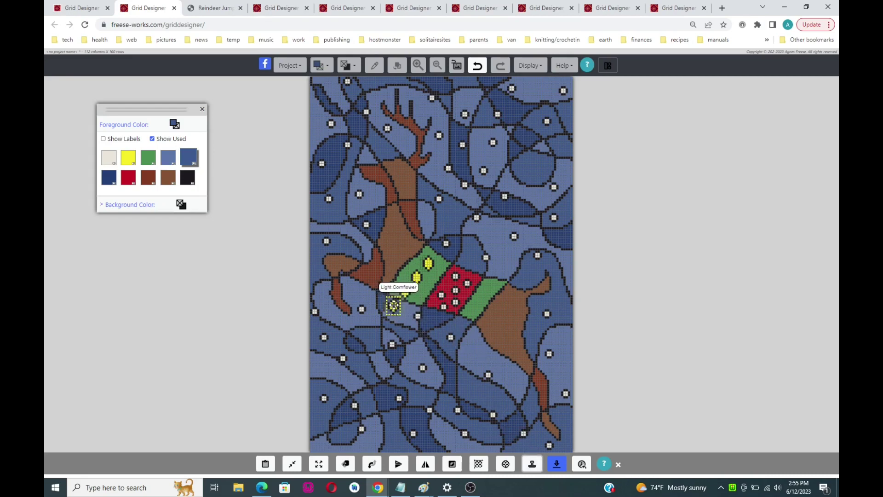
# Stamp three yellow hexagons diagonally down the blanket's rear green band and finish placing the shape.
pyautogui.moveTo(405, 293); pyautogui.dragTo(488, 284)
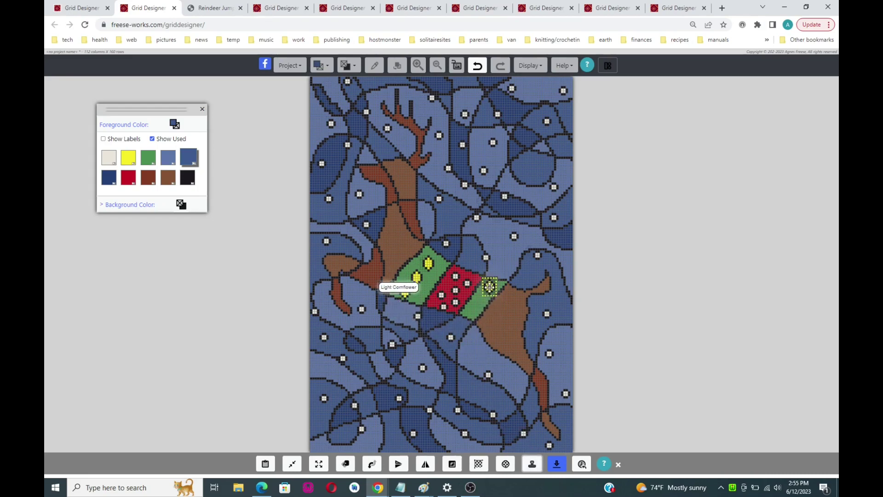
pyautogui.click(532, 464)
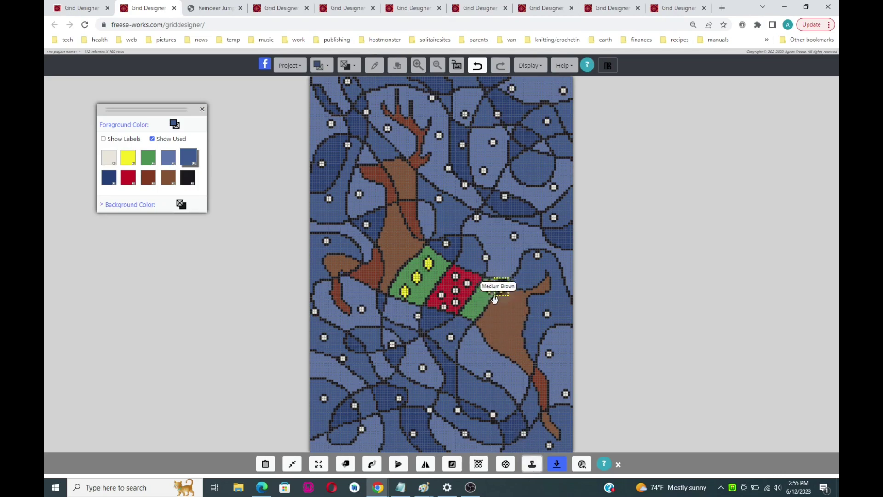
pyautogui.moveTo(489, 286); pyautogui.dragTo(480, 299)
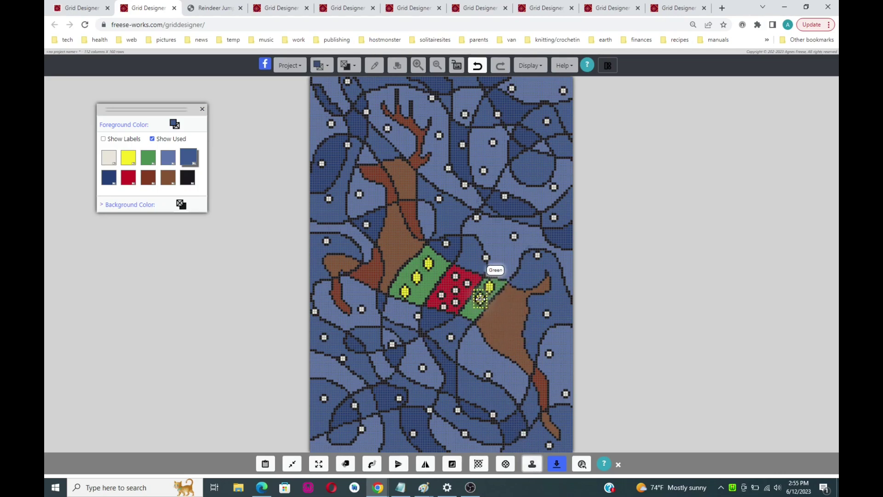
pyautogui.click(531, 465)
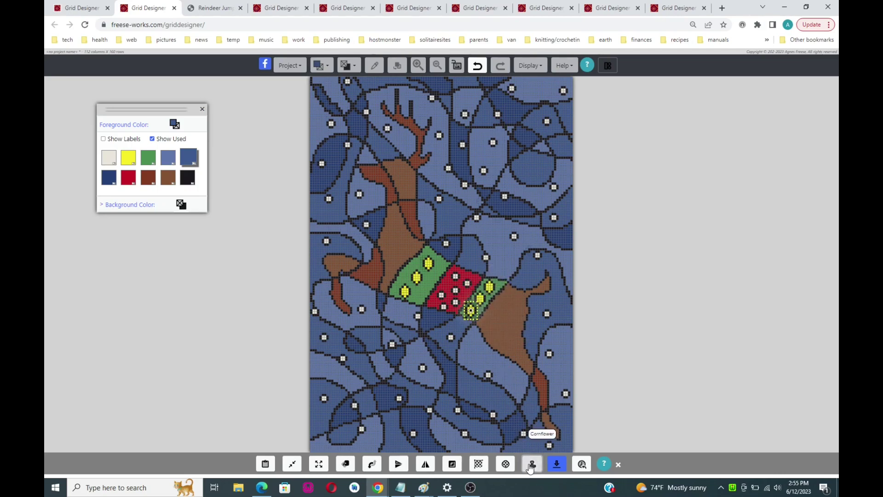
pyautogui.click(532, 466)
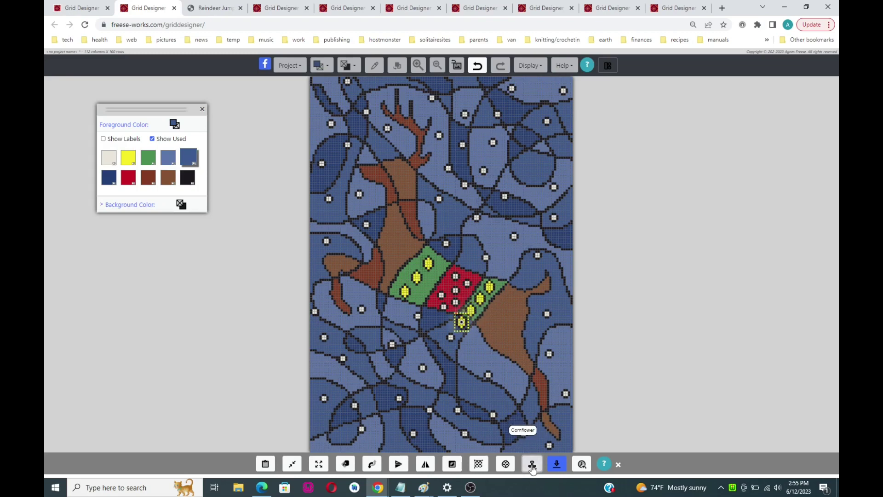
pyautogui.click(618, 465)
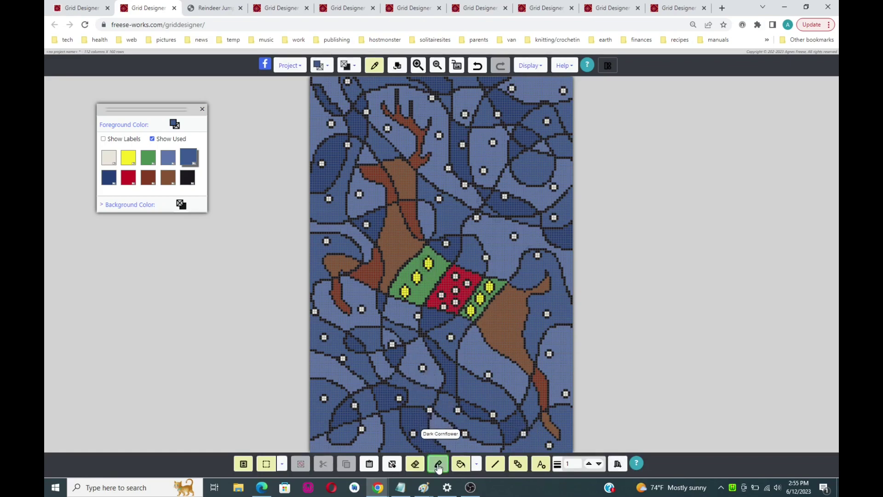
# Draw the reindeer's eye freehand in black, and check the finished bordered reindeer chart in another tab for reference.
pyautogui.click(193, 179)
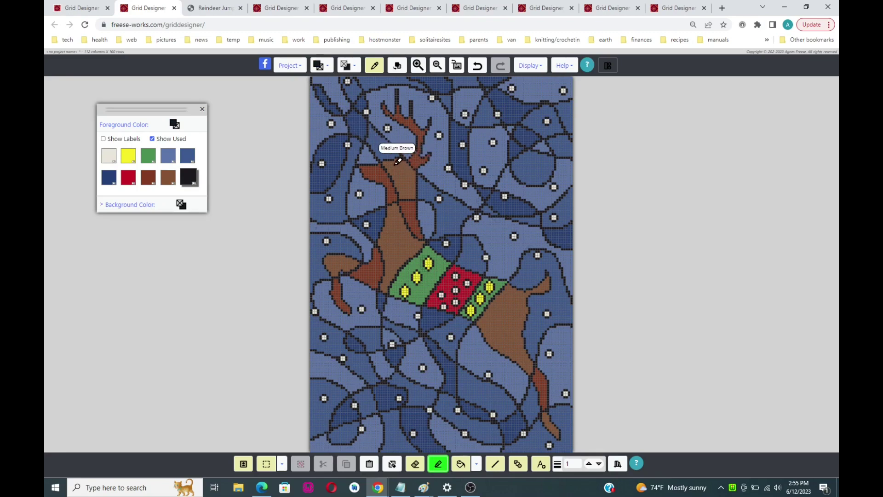
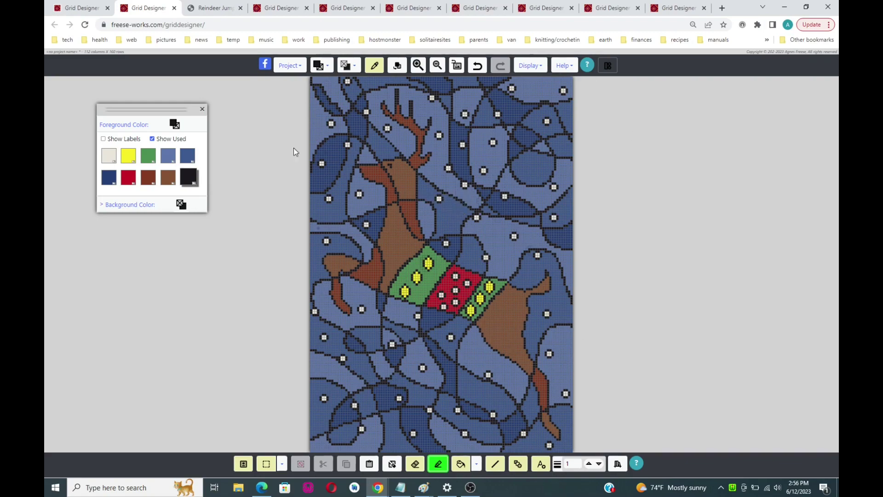
pyautogui.click(277, 10)
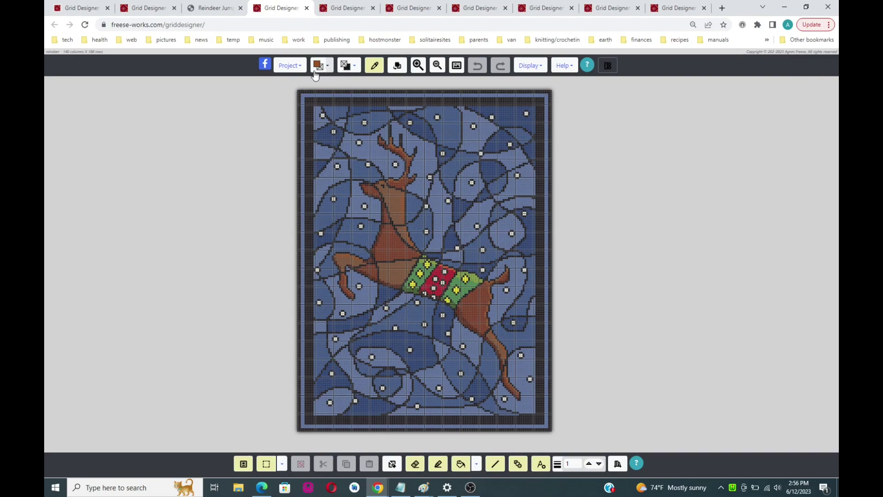
pyautogui.click(141, 11)
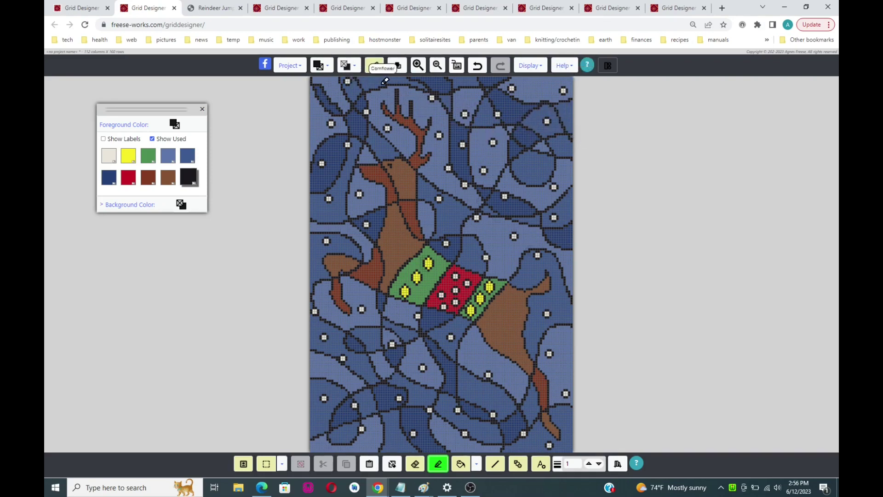
# Set the foreground color to green and the background color to black.
pyautogui.click(328, 68)
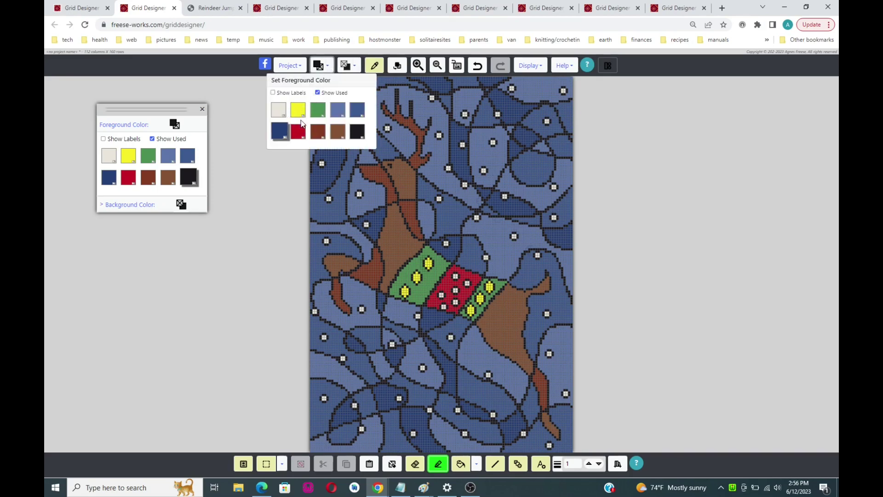
pyautogui.click(318, 113)
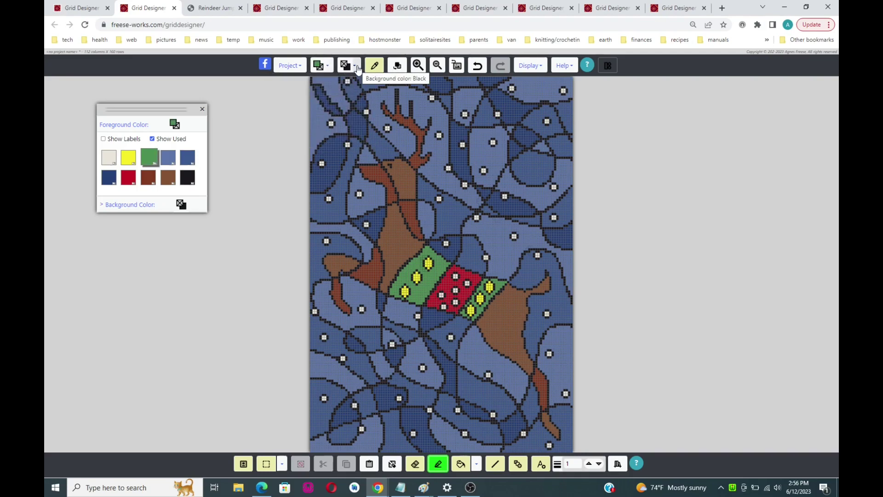
pyautogui.click(358, 68)
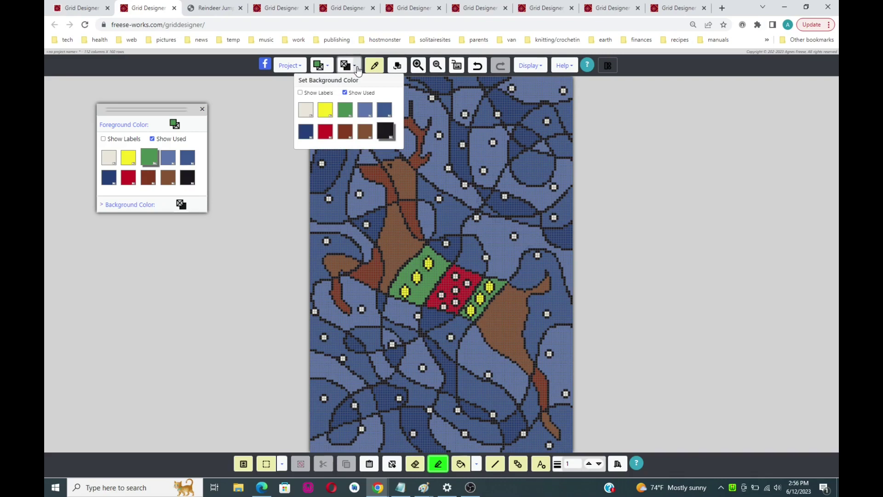
pyautogui.click(529, 67)
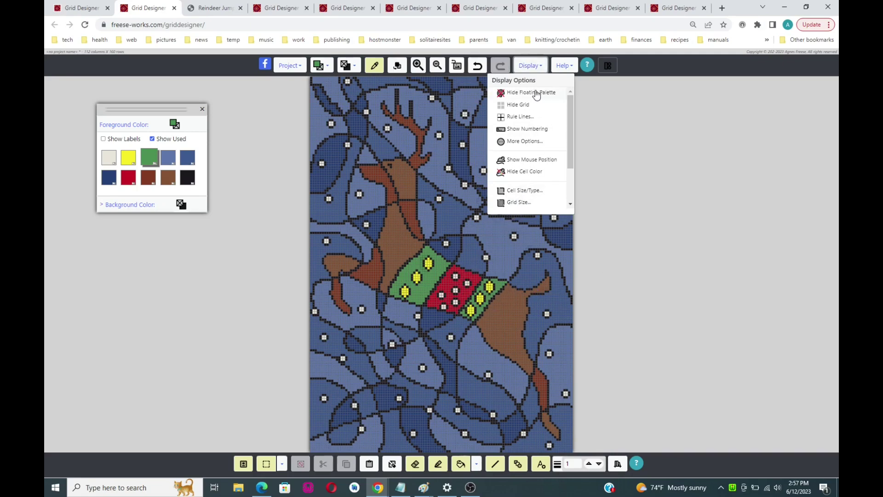
pyautogui.click(529, 70)
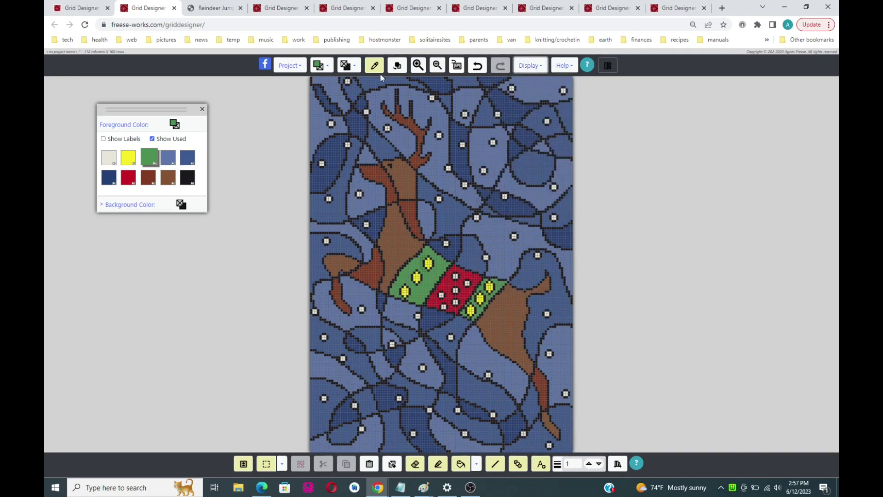
pyautogui.click(349, 70)
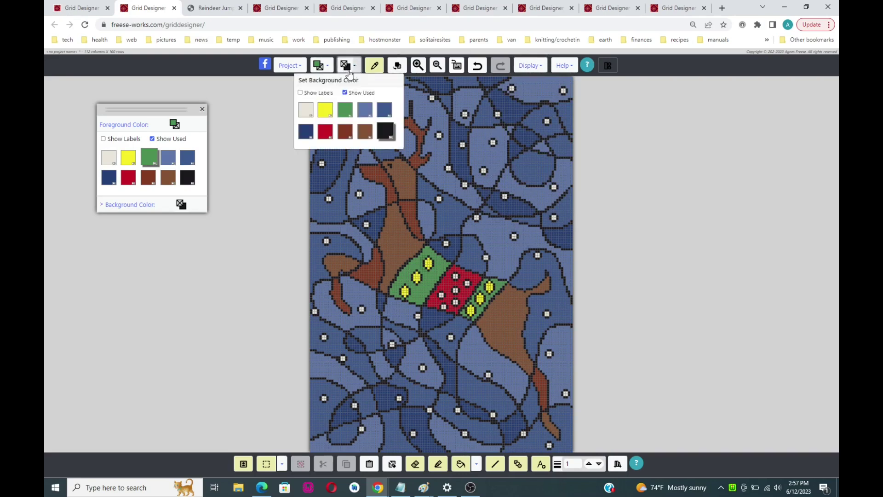
pyautogui.click(386, 132)
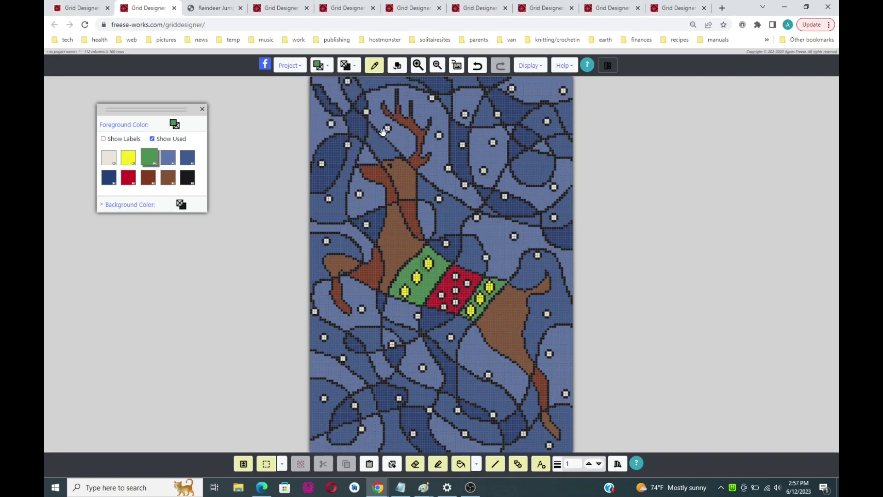
# Add a black border five cells wide by enlarging the grid 10 rows, both top and bottom, and 10 columns, both left and right.
pyautogui.click(540, 70)
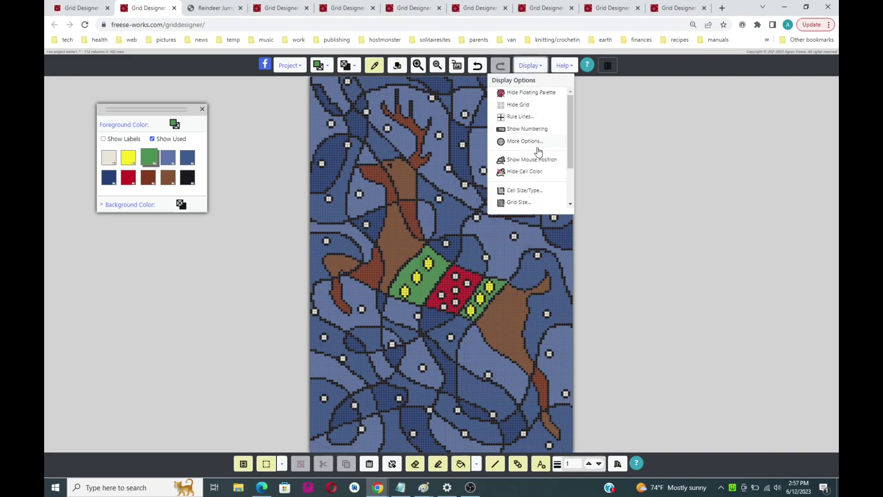
pyautogui.click(514, 202)
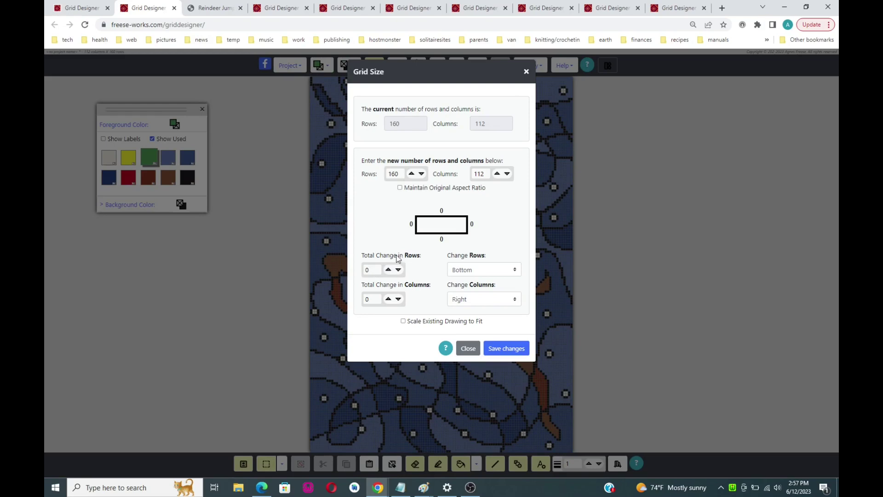
pyautogui.moveTo(371, 270); pyautogui.dragTo(364, 274)
pyautogui.write('10')
pyautogui.click(490, 269)
pyautogui.click(489, 301)
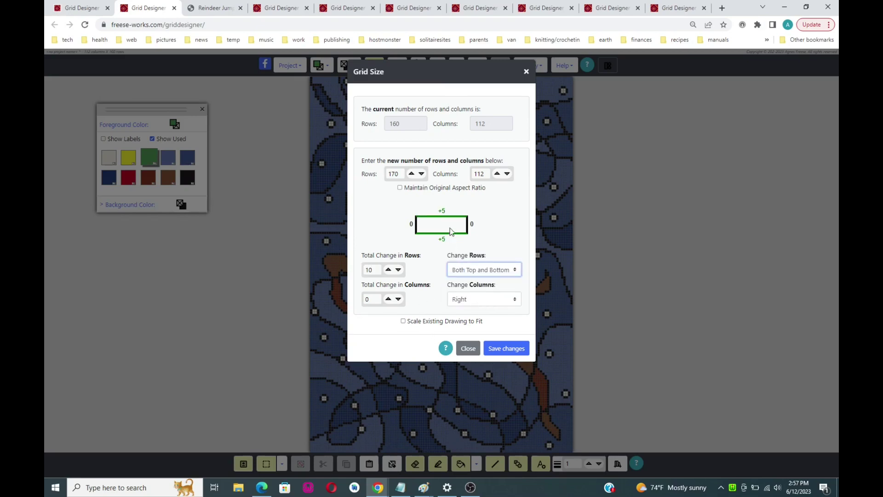
pyautogui.moveTo(372, 300); pyautogui.dragTo(364, 302)
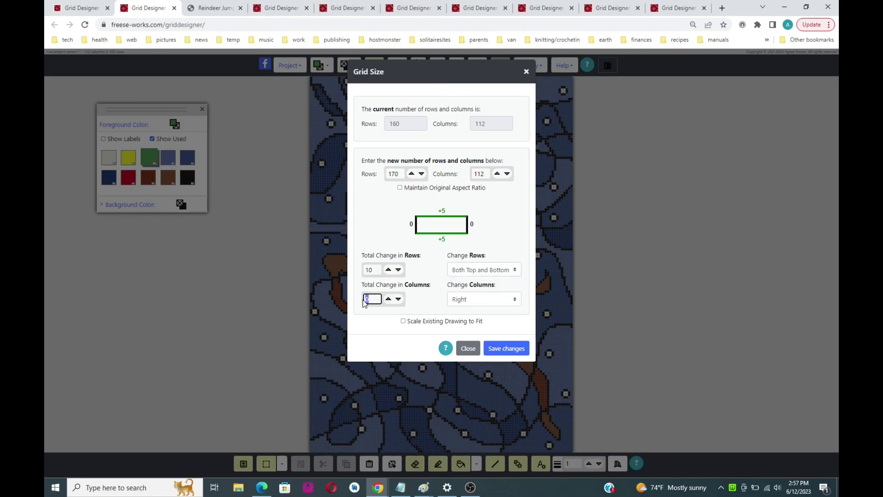
pyautogui.write('1')
pyautogui.click(490, 299)
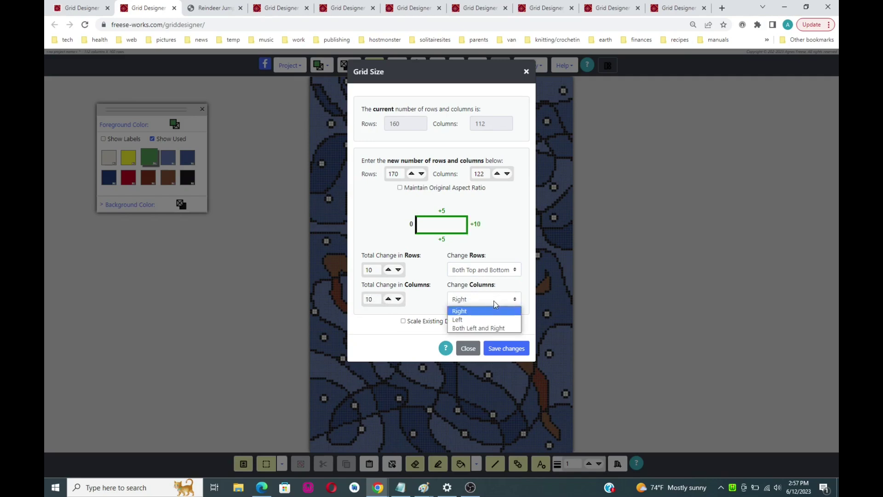
pyautogui.click(487, 329)
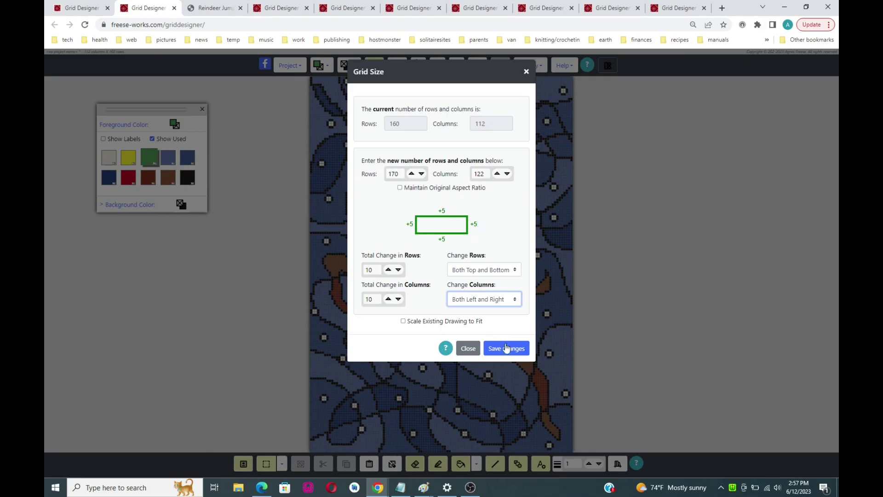
pyautogui.click(506, 349)
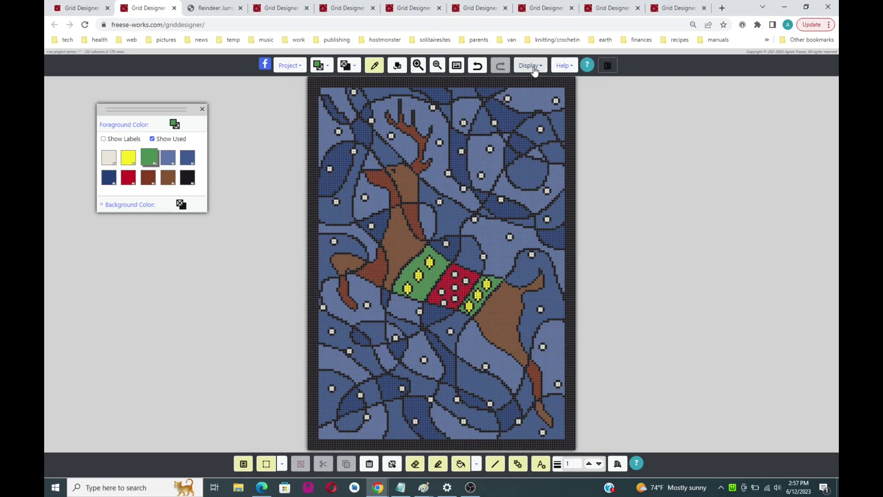
# Set the background to light cornflower blue and enlarge the grid by 4 rows and 4 columns, adding two cells on every side.
pyautogui.click(354, 65)
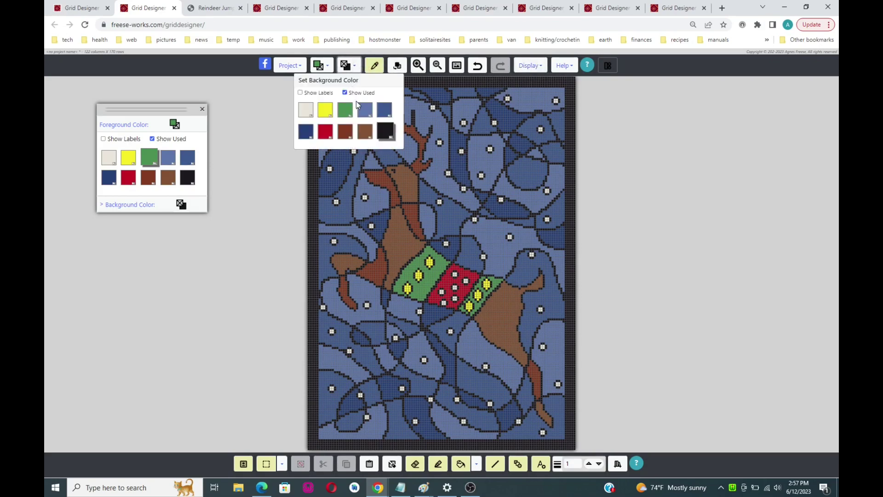
pyautogui.click(367, 114)
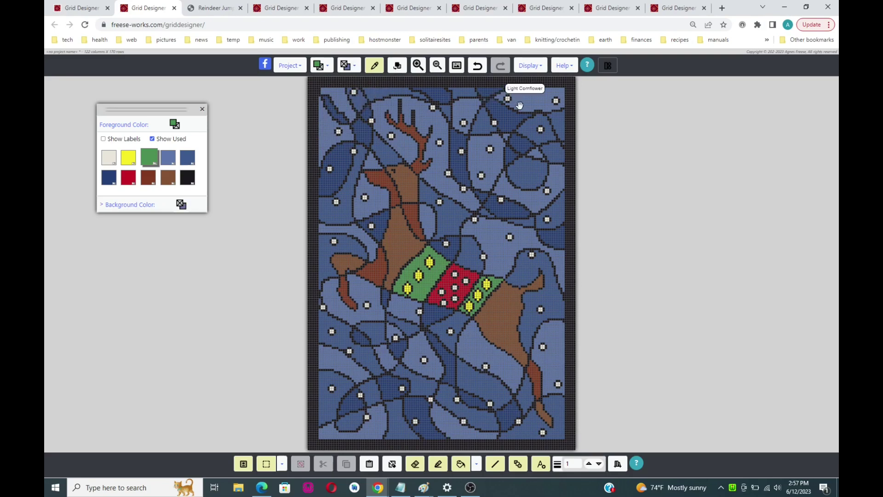
pyautogui.click(536, 66)
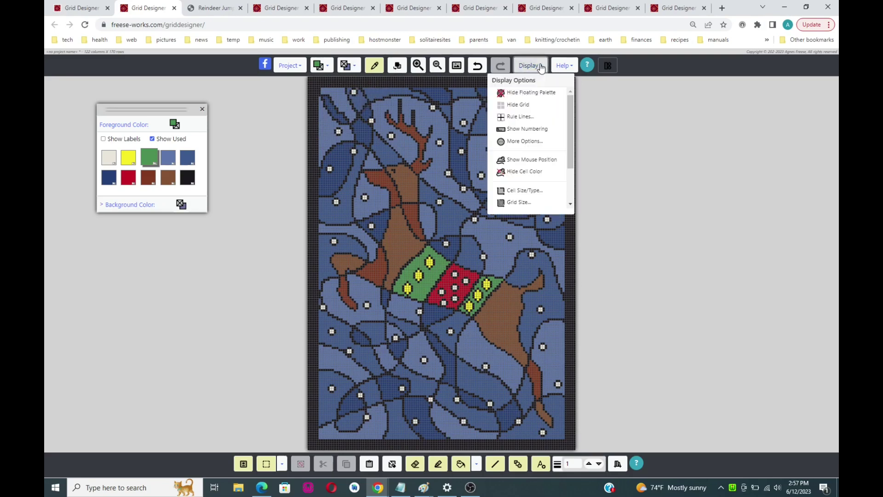
pyautogui.click(516, 202)
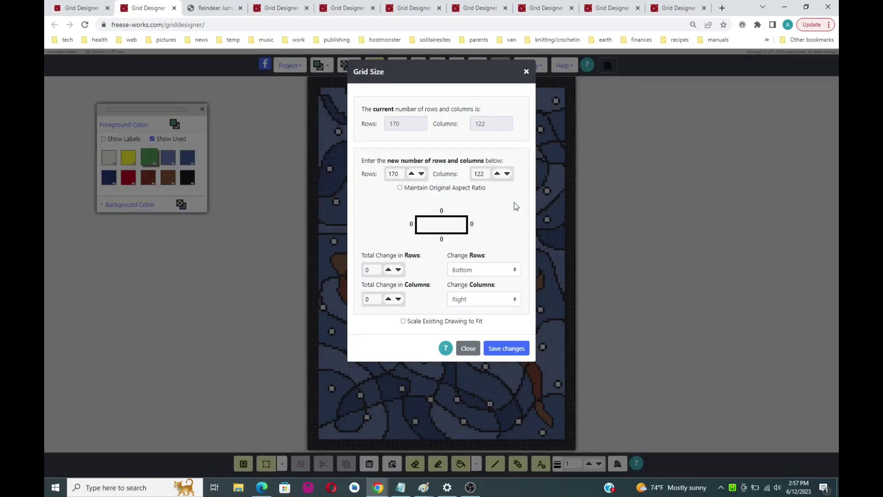
pyautogui.click(388, 270)
pyautogui.click(388, 270)
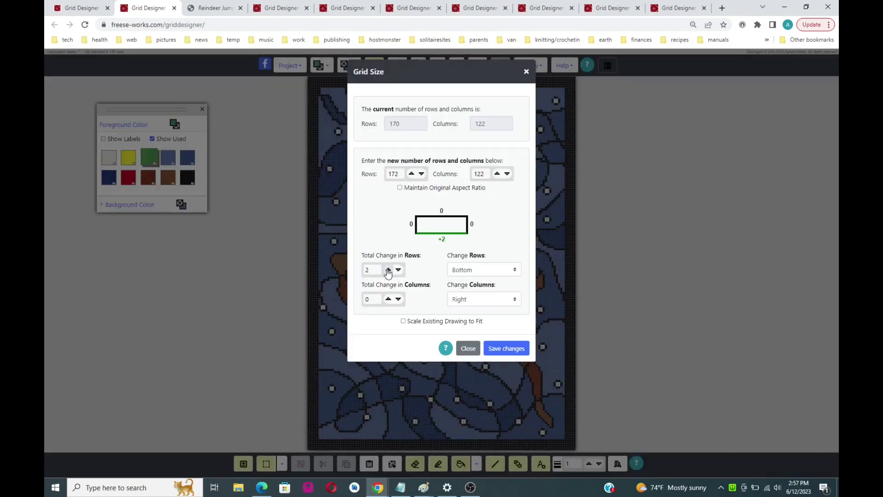
pyautogui.click(389, 299)
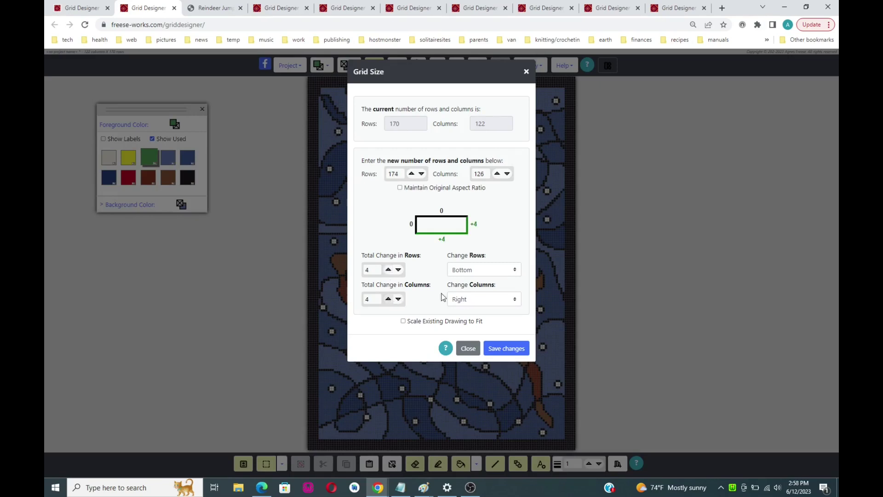
pyautogui.click(502, 270)
pyautogui.click(494, 299)
pyautogui.click(481, 299)
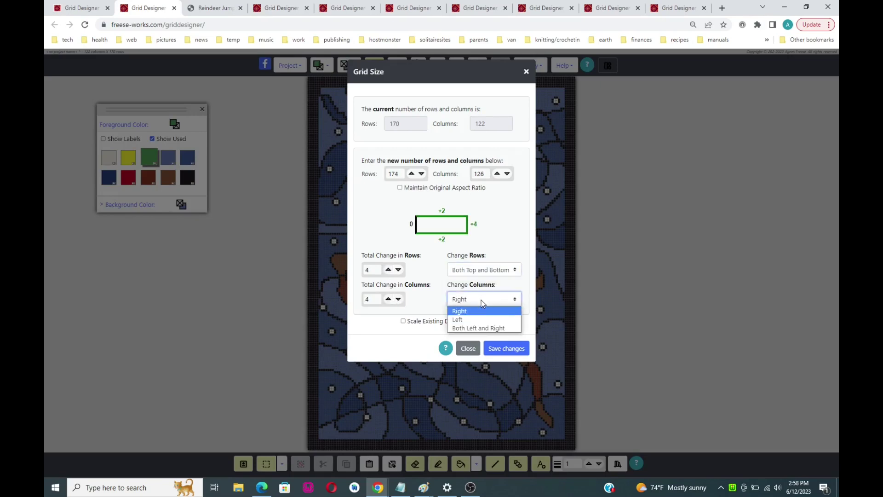
pyautogui.click(482, 329)
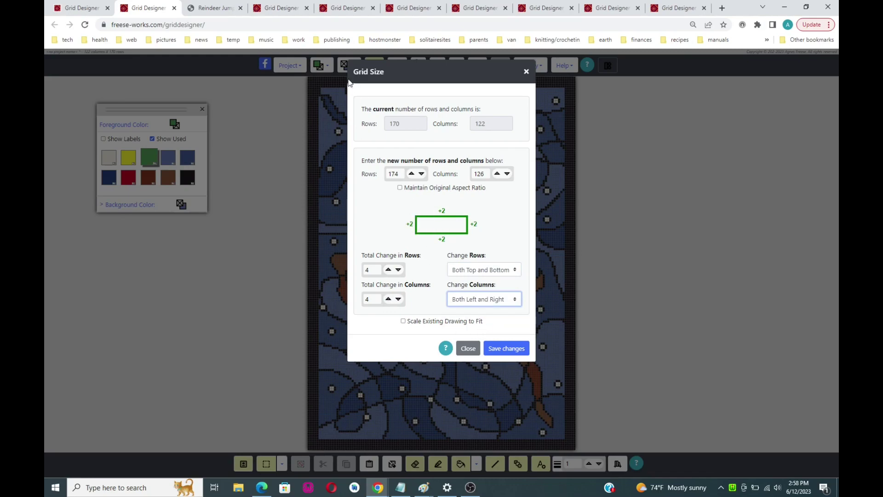
pyautogui.click(507, 349)
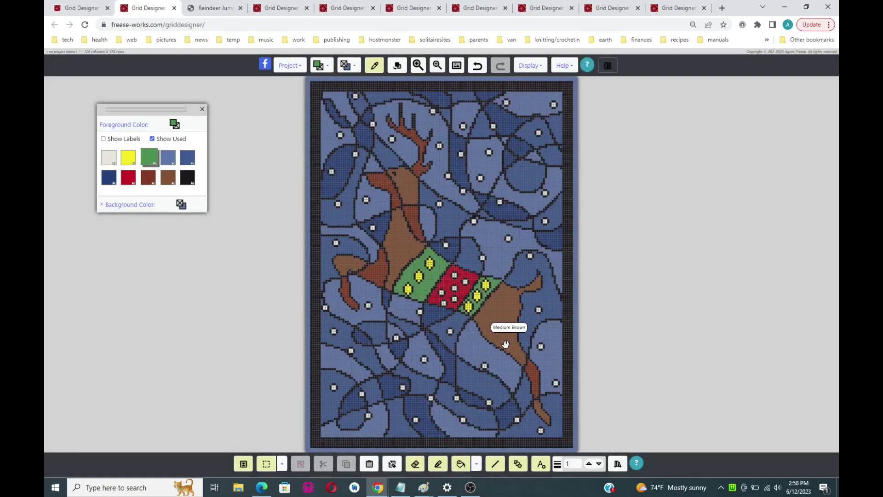
# Set the background back to black and enlarge the grid by 4 rows and 4 columns, adding two cells on every side.
pyautogui.click(536, 66)
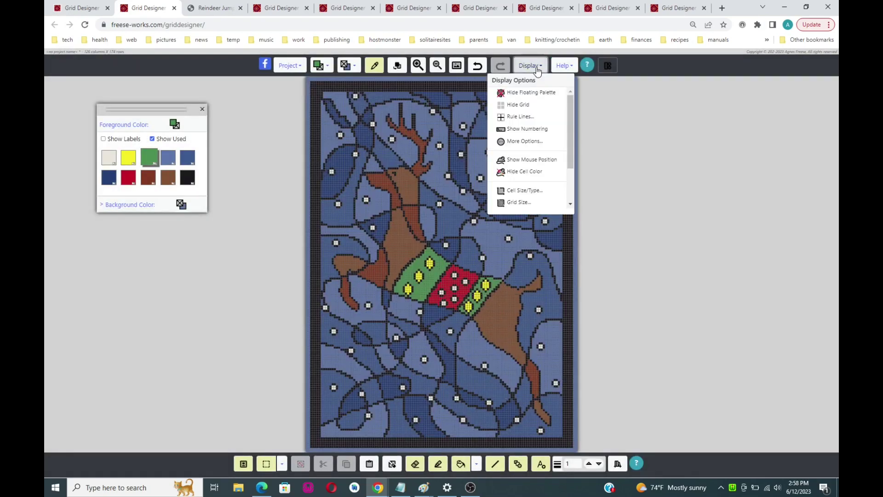
pyautogui.click(541, 67)
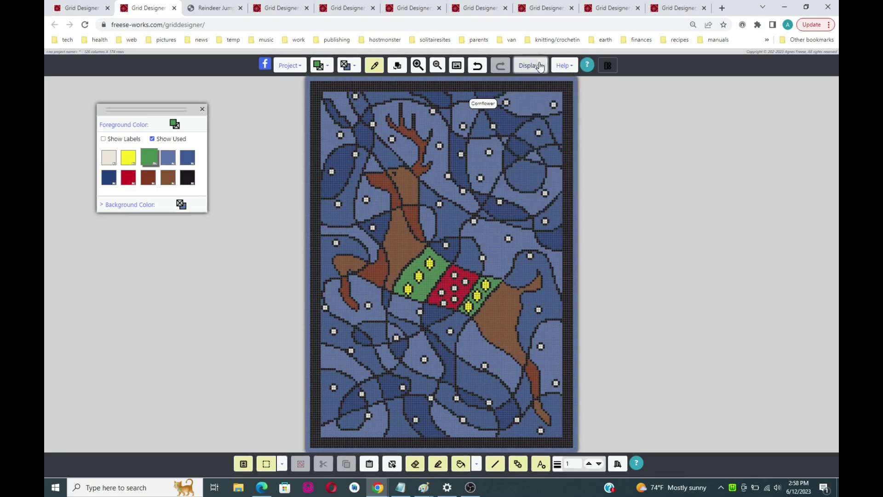
pyautogui.click(348, 65)
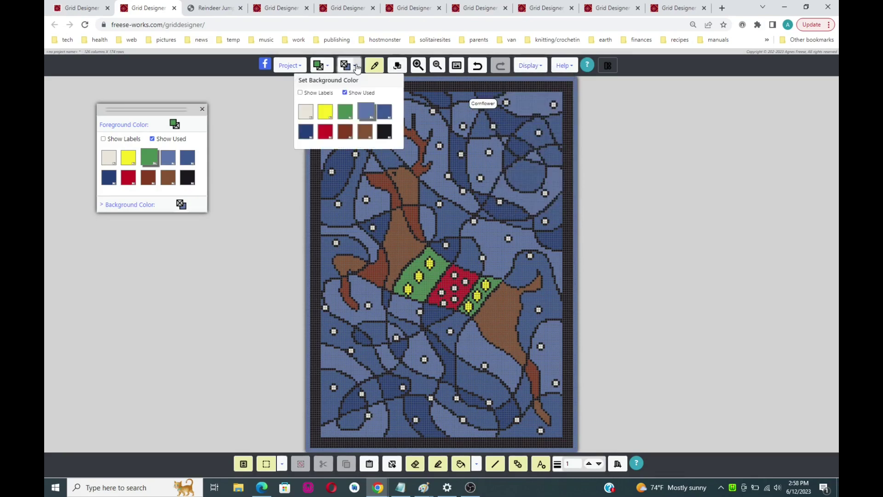
pyautogui.click(385, 137)
pyautogui.click(533, 68)
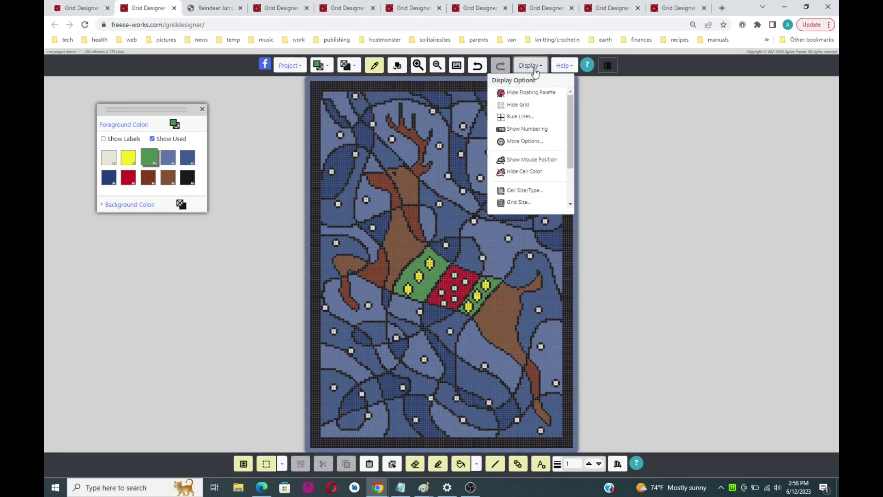
pyautogui.click(510, 202)
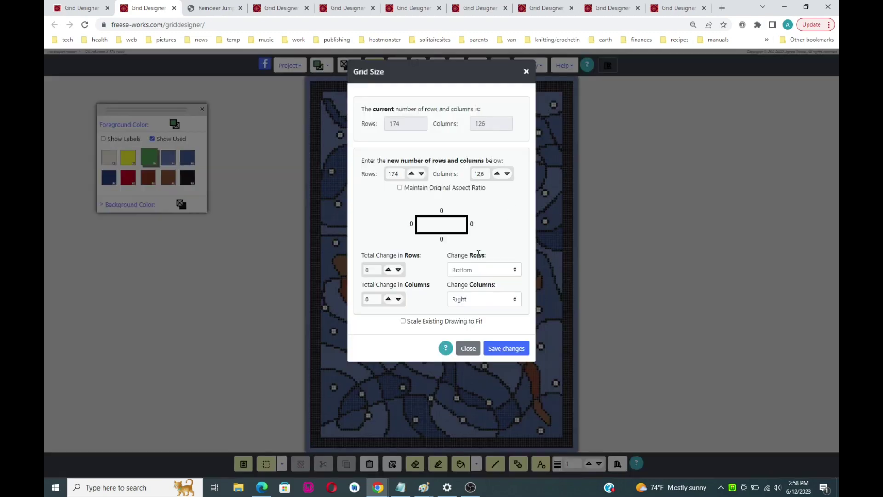
pyautogui.click(387, 270)
pyautogui.click(387, 269)
pyautogui.click(387, 299)
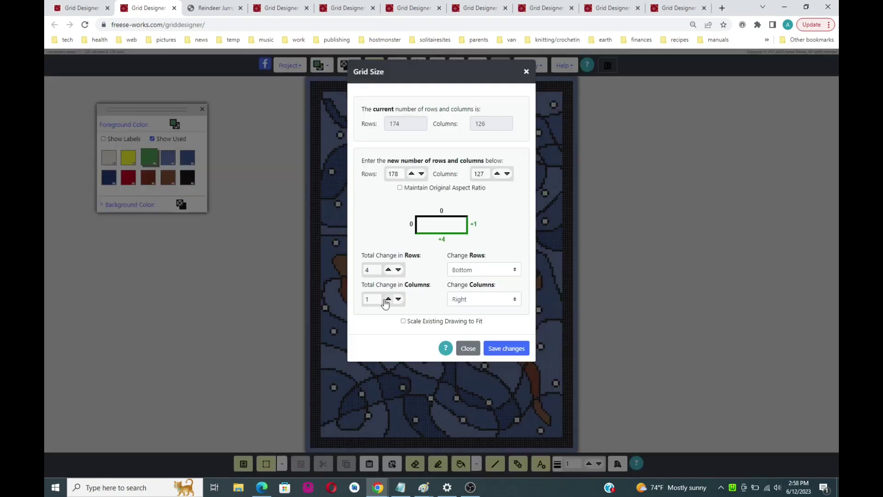
pyautogui.click(473, 272)
pyautogui.click(475, 299)
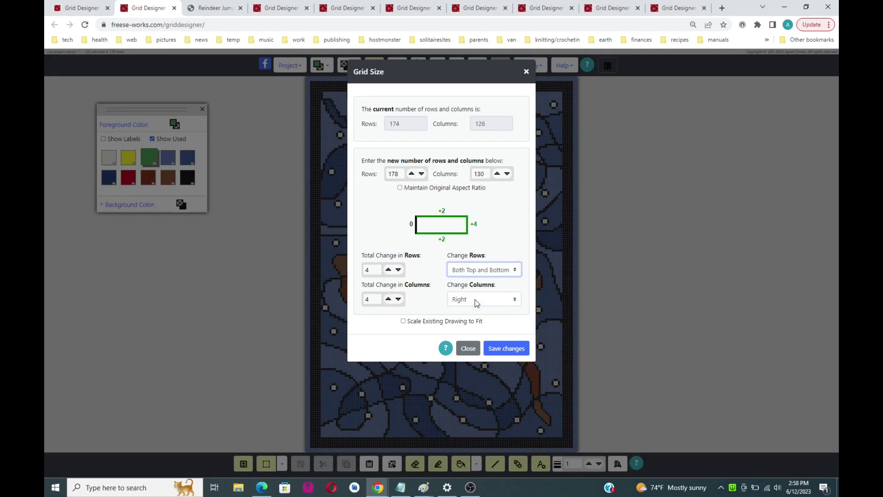
pyautogui.click(474, 299)
pyautogui.click(475, 329)
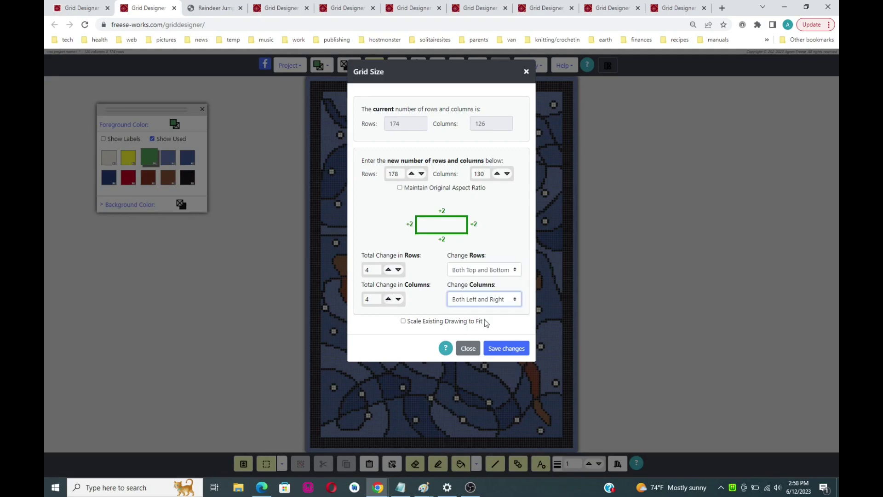
pyautogui.click(506, 347)
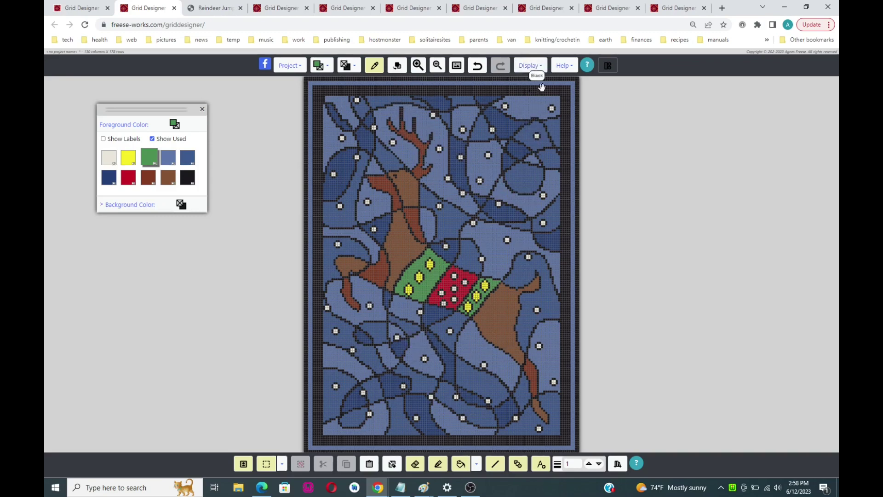
pyautogui.click(530, 65)
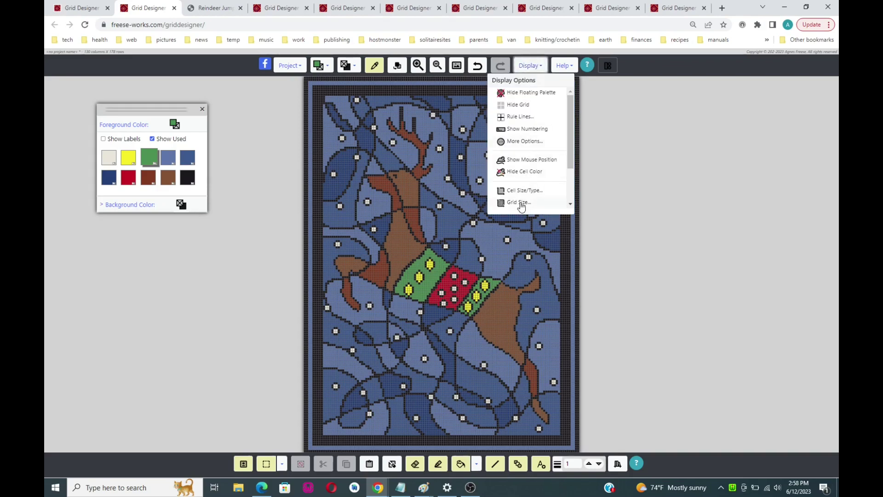
pyautogui.click(527, 67)
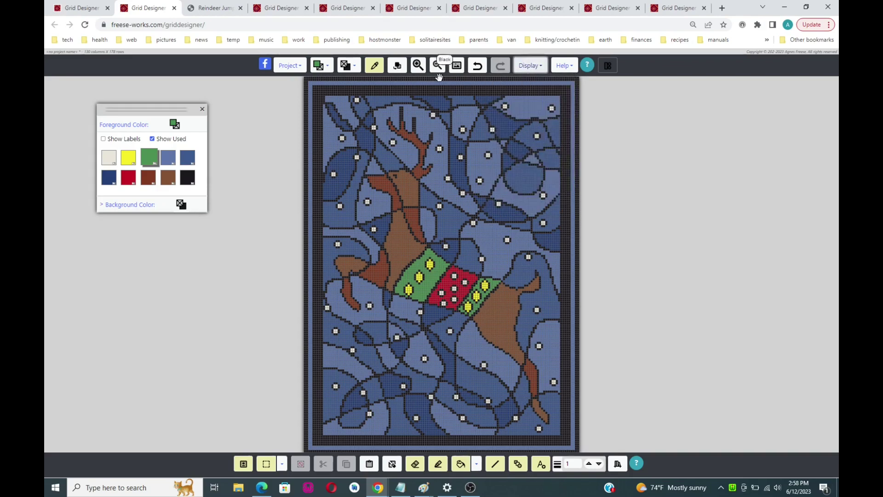
pyautogui.click(352, 68)
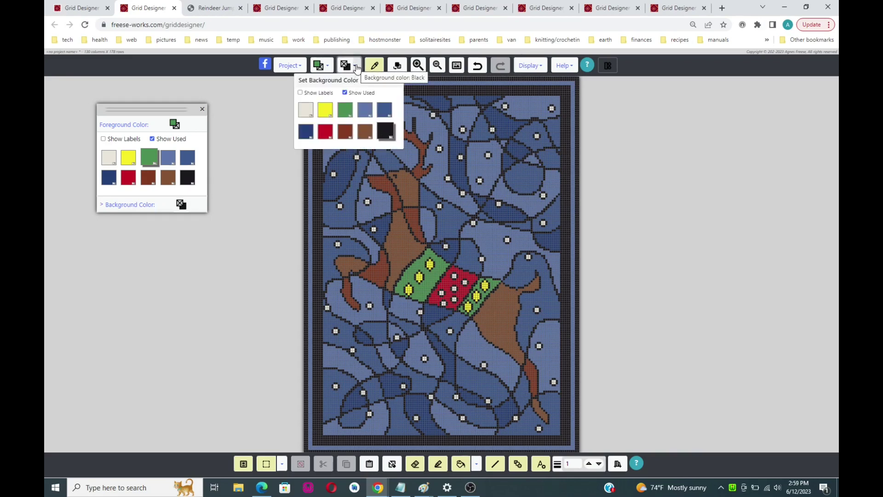
pyautogui.click(356, 68)
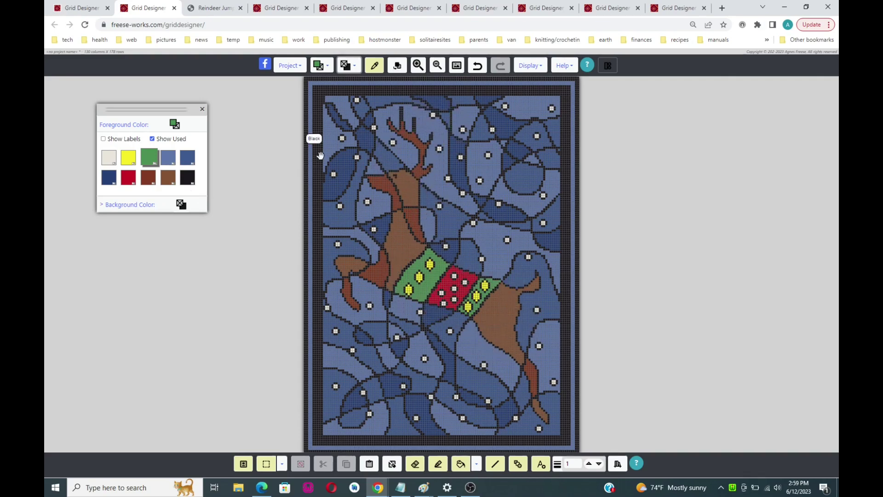
# Check the shading on the finished reindeer chart and set the foreground to a dark reddish brown from the full palette.
pyautogui.click(274, 9)
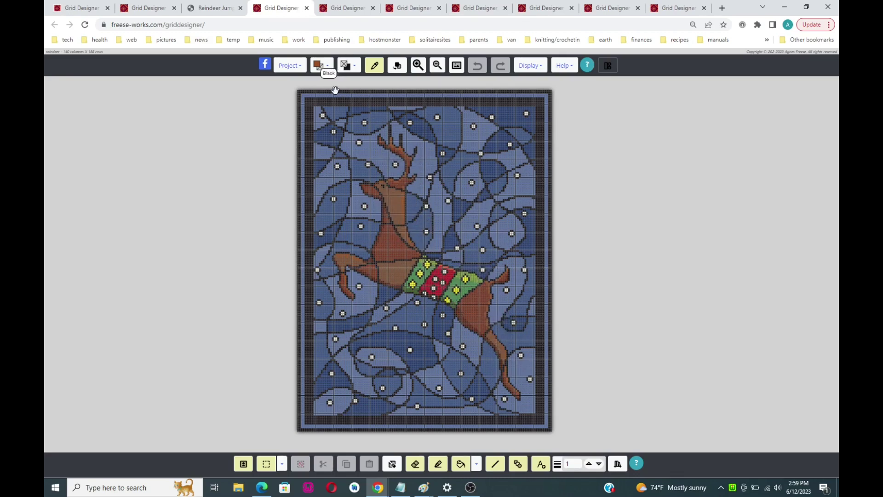
pyautogui.click(137, 12)
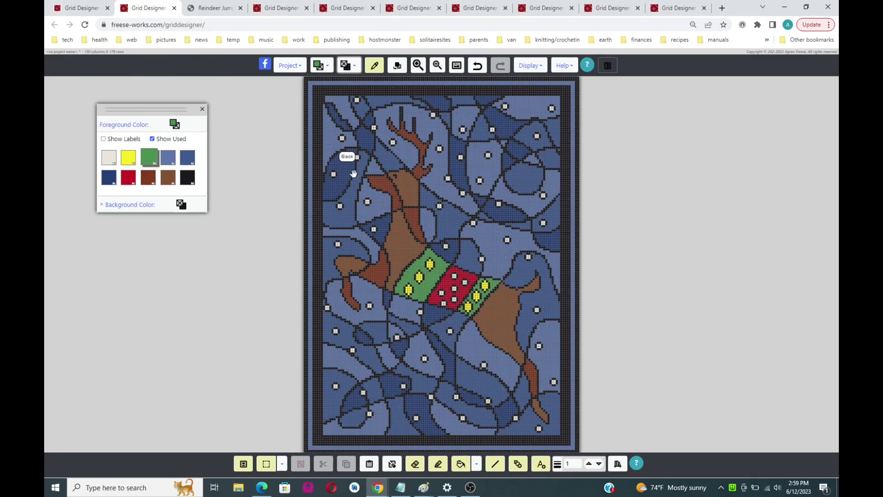
pyautogui.click(152, 140)
pyautogui.scroll(-10, 168, 194)
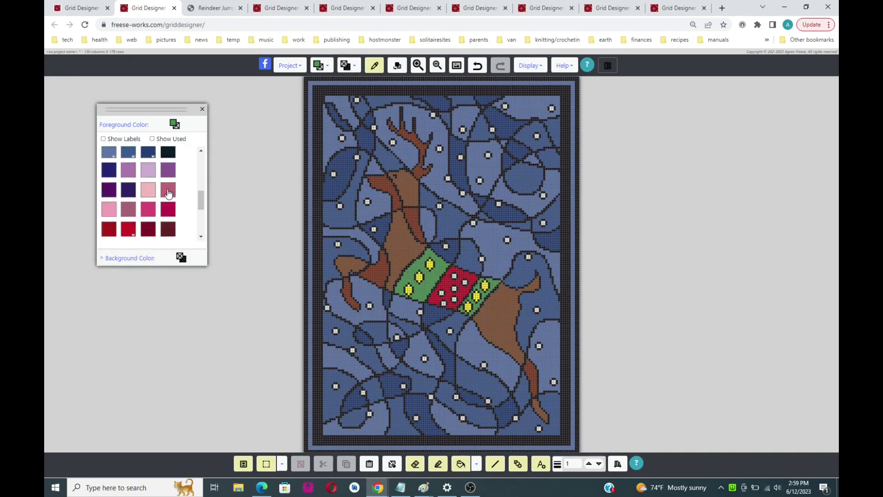
pyautogui.scroll(-3, 168, 191)
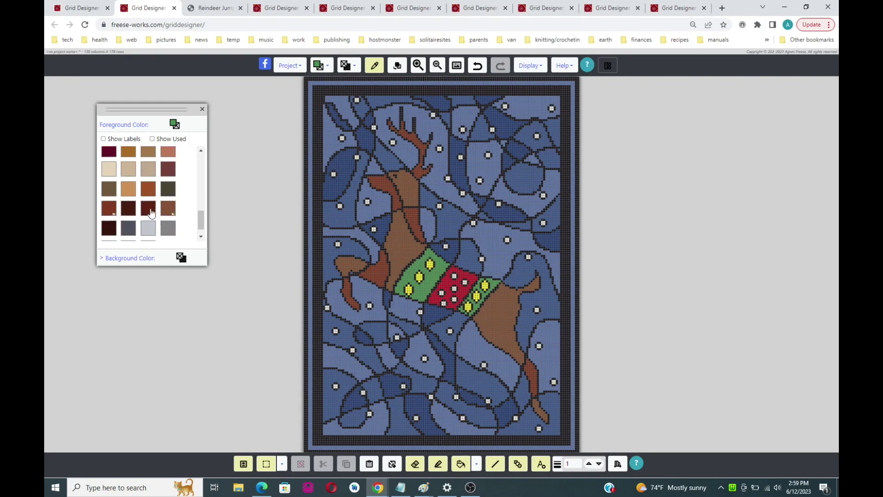
pyautogui.click(151, 211)
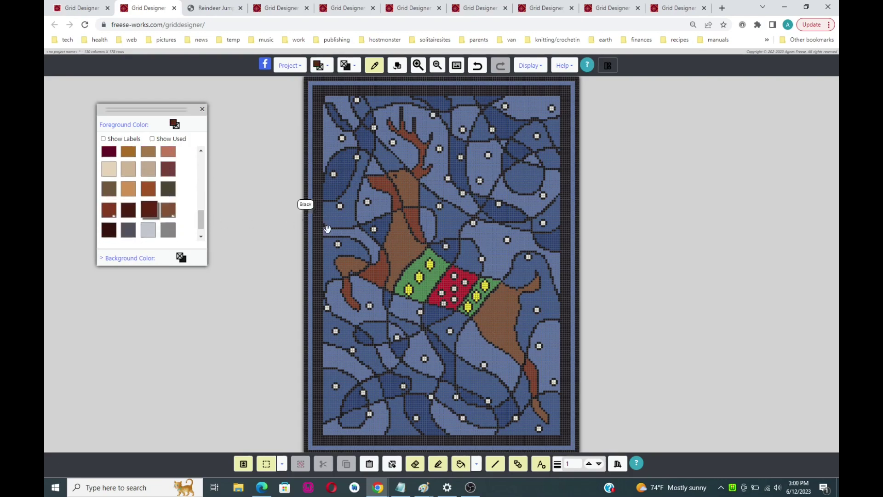
# Freehand-draw dark reddish-brown shading along the bottom of the reindeer's chest and the lower edge of its haunch.
pyautogui.click(438, 463)
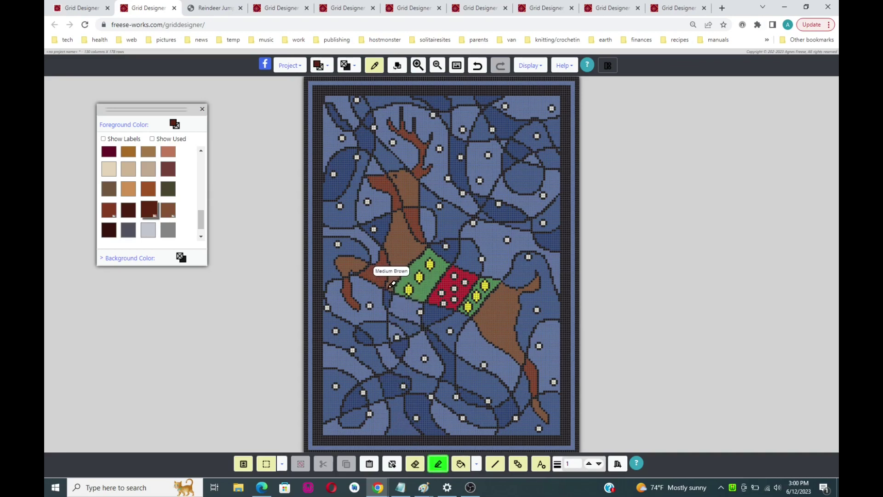
pyautogui.click(389, 287)
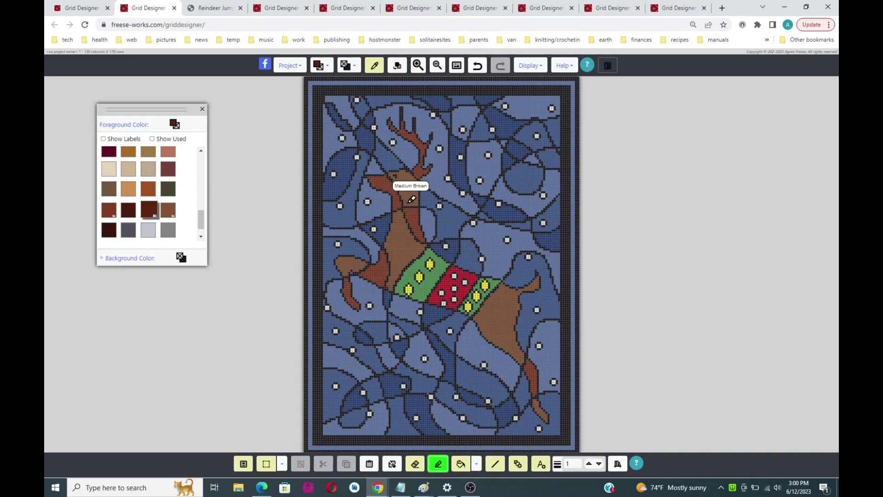
pyautogui.click(421, 71)
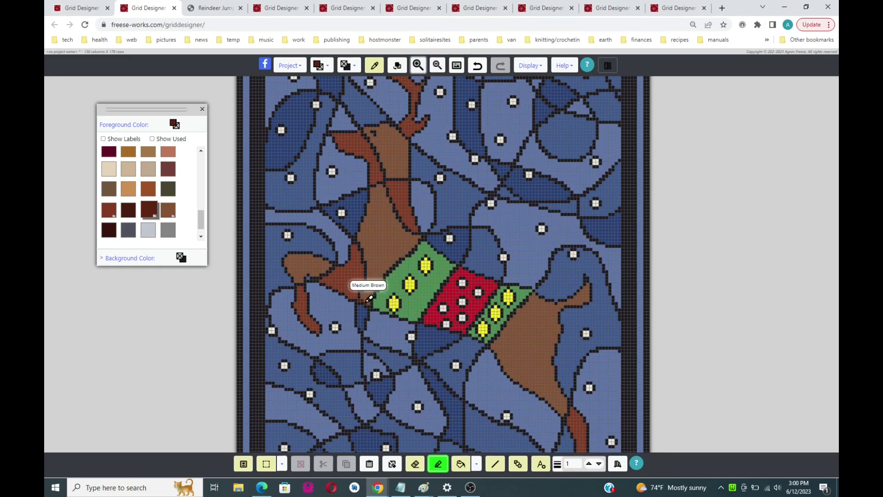
pyautogui.click(419, 69)
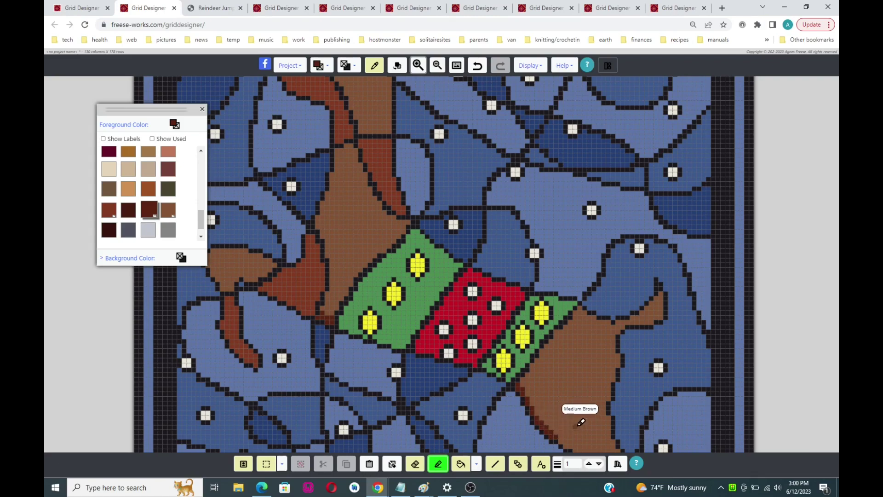
pyautogui.scroll(-2, 581, 422)
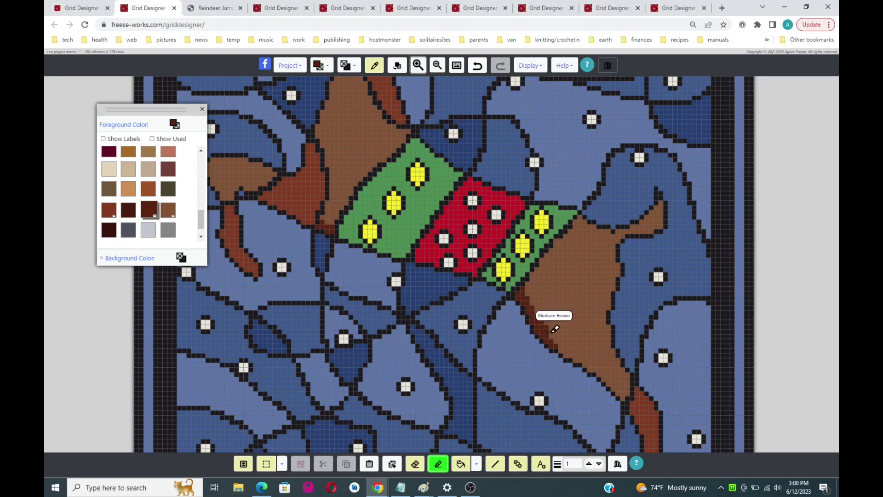
pyautogui.click(566, 354)
pyautogui.click(570, 355)
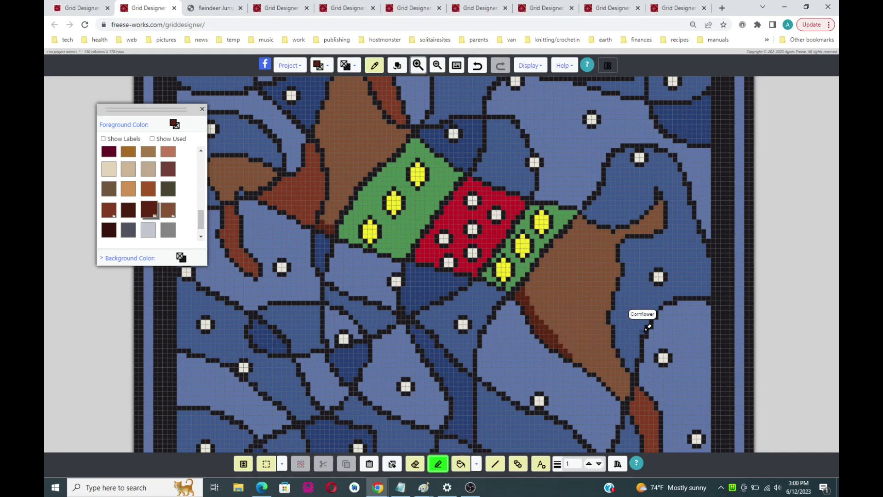
# Check the shading against the whole chart and set the background color to Medium Brown.
pyautogui.click(456, 66)
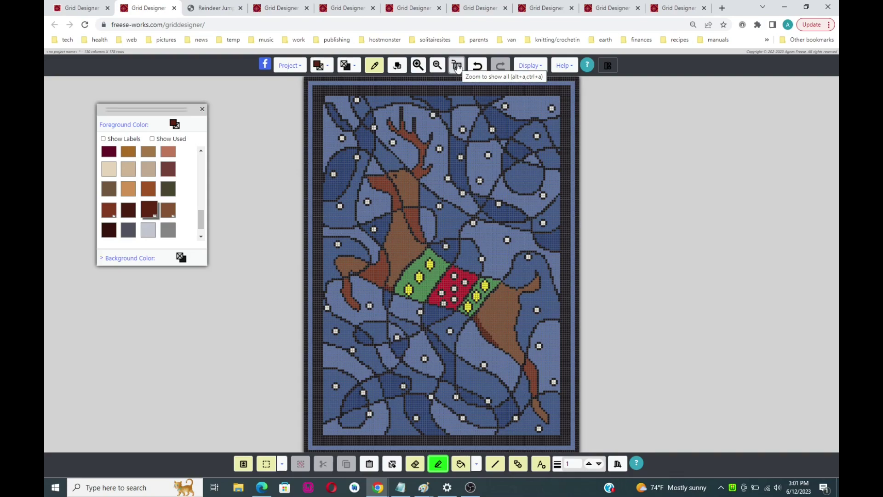
pyautogui.click(457, 67)
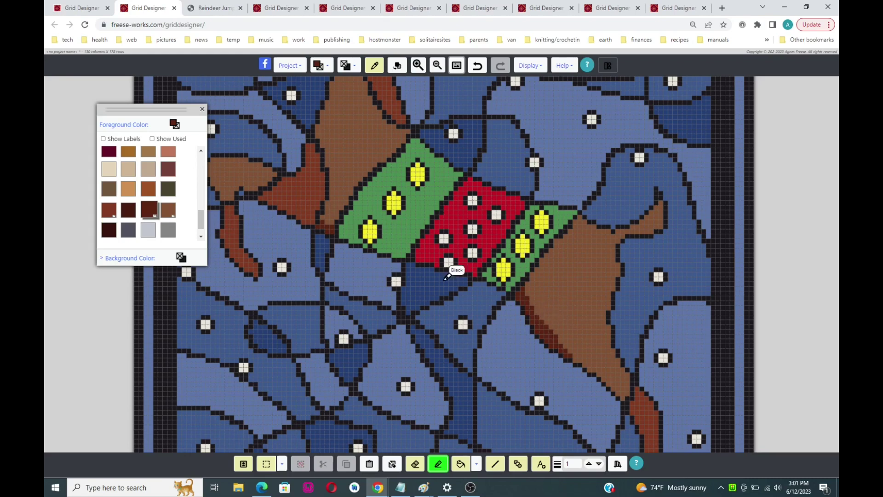
pyautogui.click(143, 257)
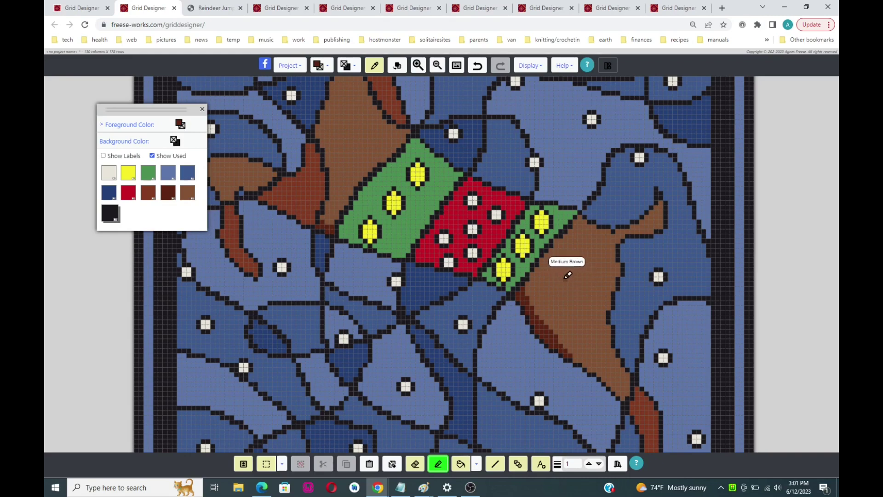
pyautogui.click(186, 195)
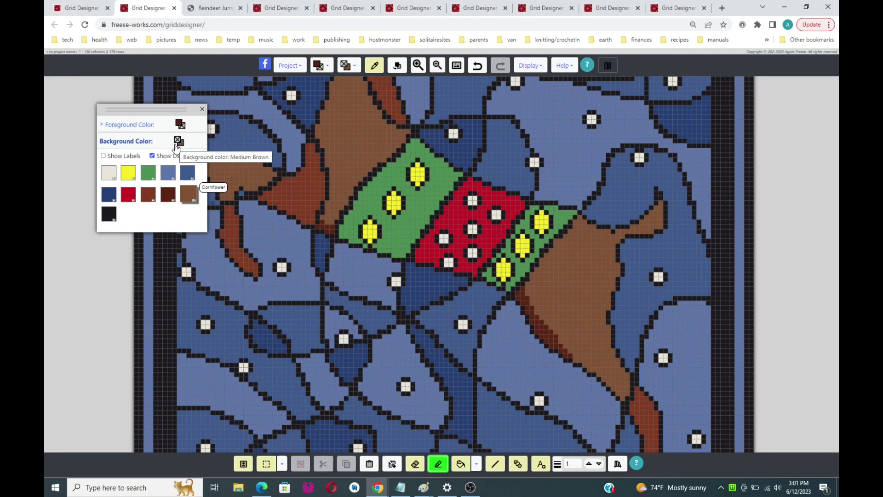
pyautogui.click(177, 125)
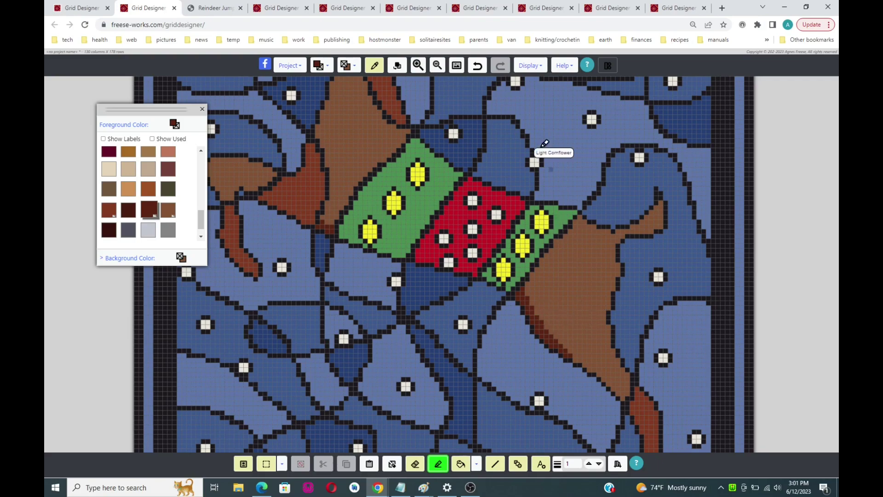
# Extend the dark reddish-brown shading down the haunch and hind leg, and along the lower edge of the front shoulder.
pyautogui.click(457, 70)
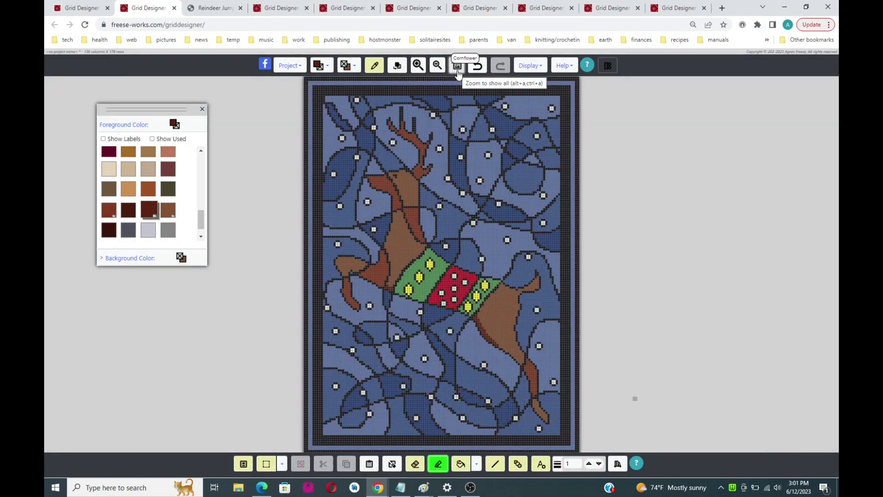
pyautogui.click(457, 69)
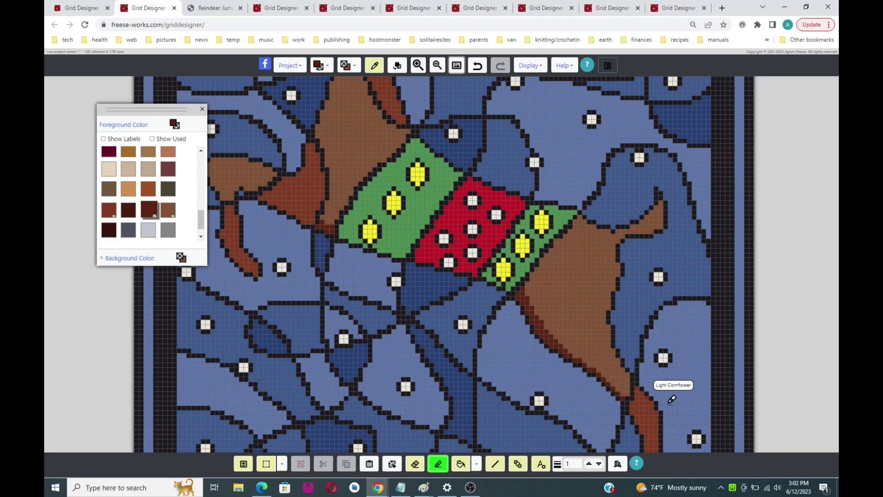
pyautogui.scroll(-2, 653, 391)
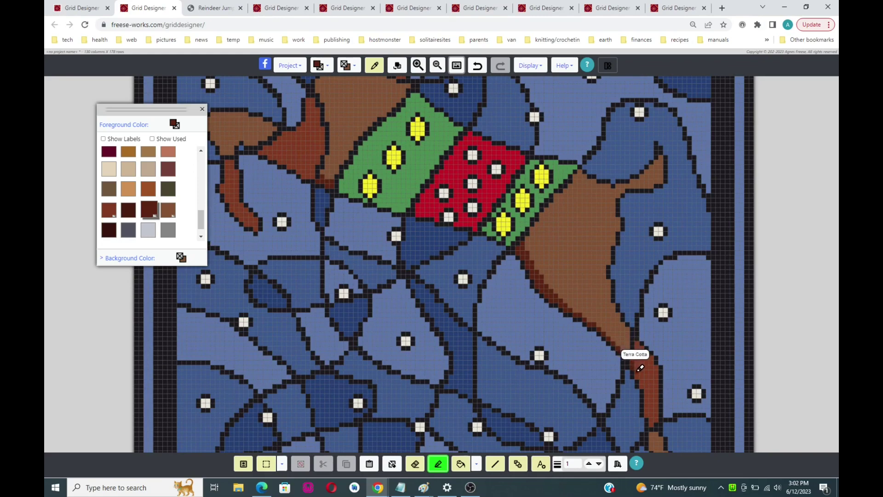
pyautogui.moveTo(639, 373); pyautogui.dragTo(652, 391)
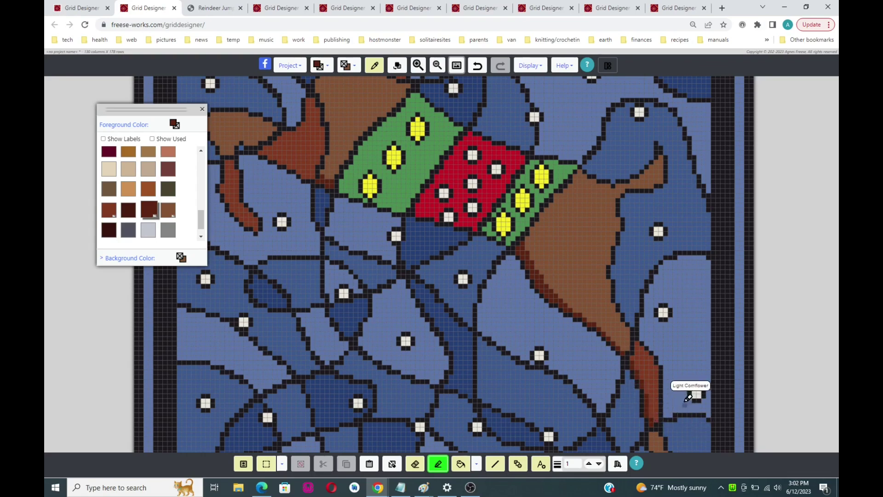
pyautogui.click(457, 68)
pyautogui.click(456, 68)
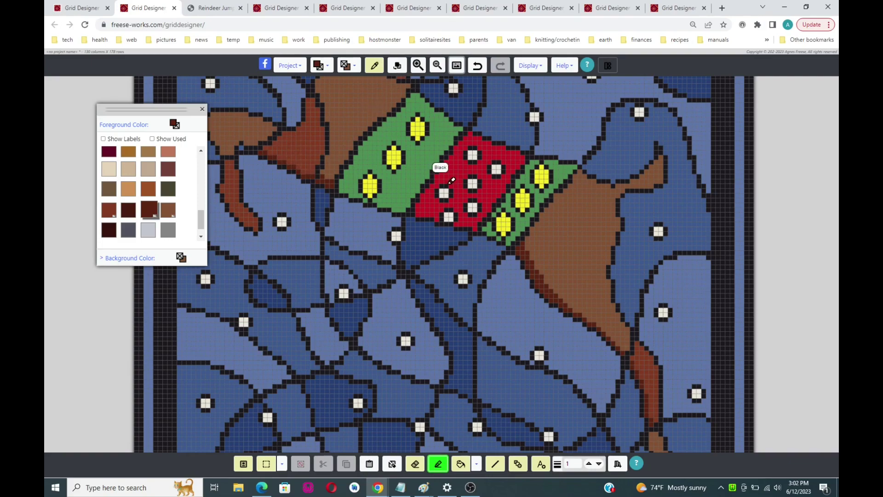
# Set the foreground to Bronze and draw highlight lines down the back edge of the reindeer's neck.
pyautogui.scroll(3, 441, 168)
pyautogui.scroll(4, 444, 184)
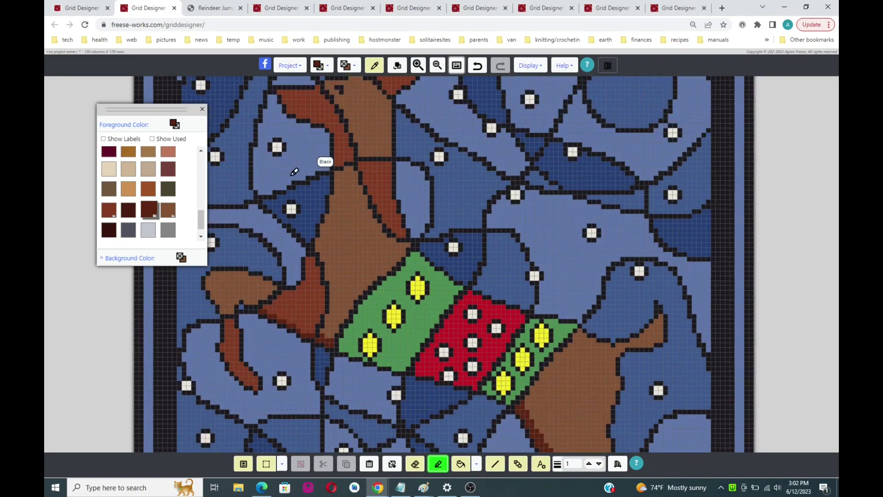
pyautogui.click(147, 192)
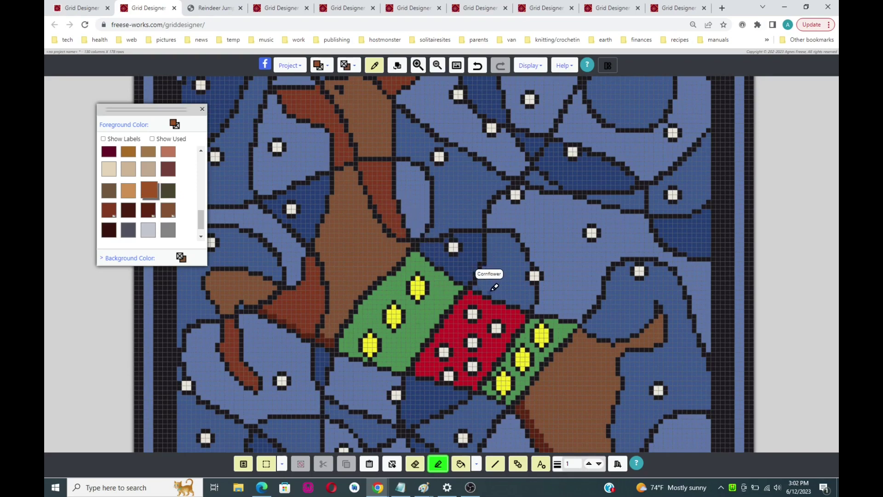
pyautogui.click(391, 98)
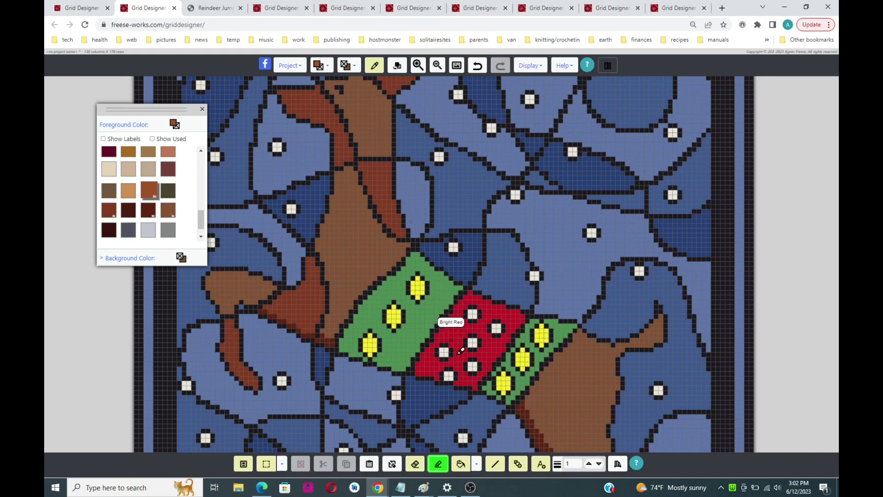
pyautogui.click(497, 466)
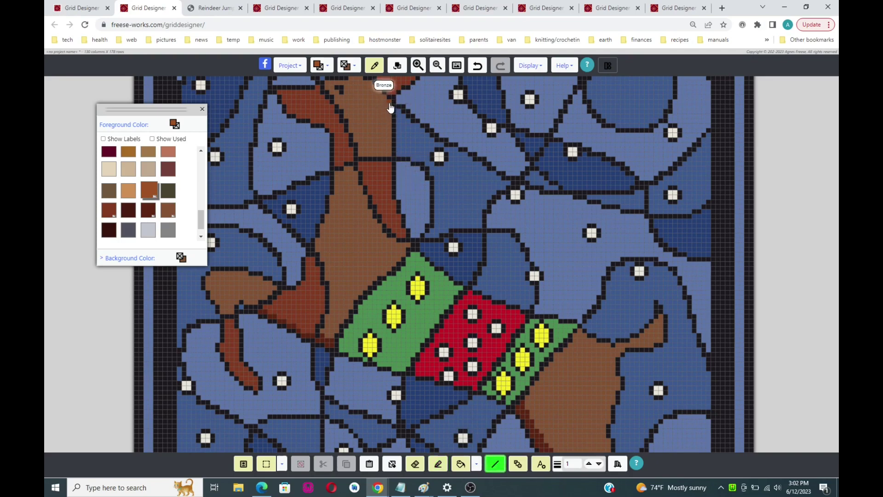
pyautogui.moveTo(389, 107); pyautogui.dragTo(389, 137)
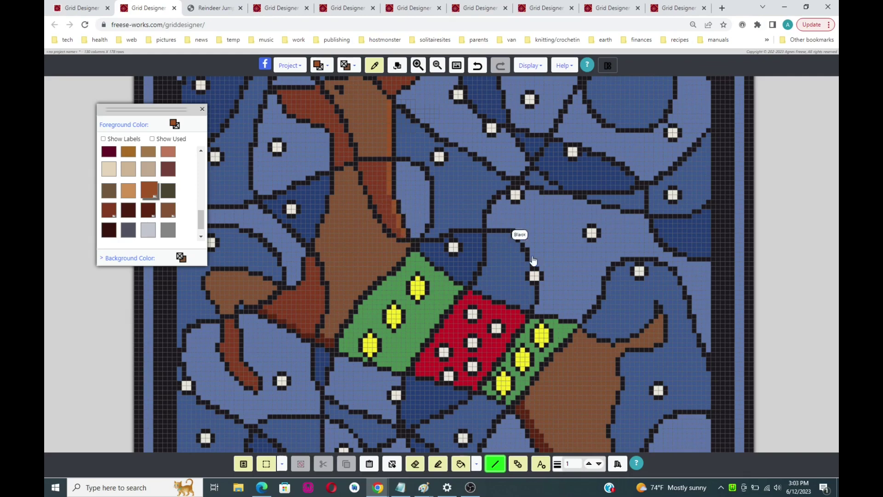
# Continue the freehand shading on the reindeer in Bronze, and on the red sweater band in pink and dark red.
pyautogui.click(438, 463)
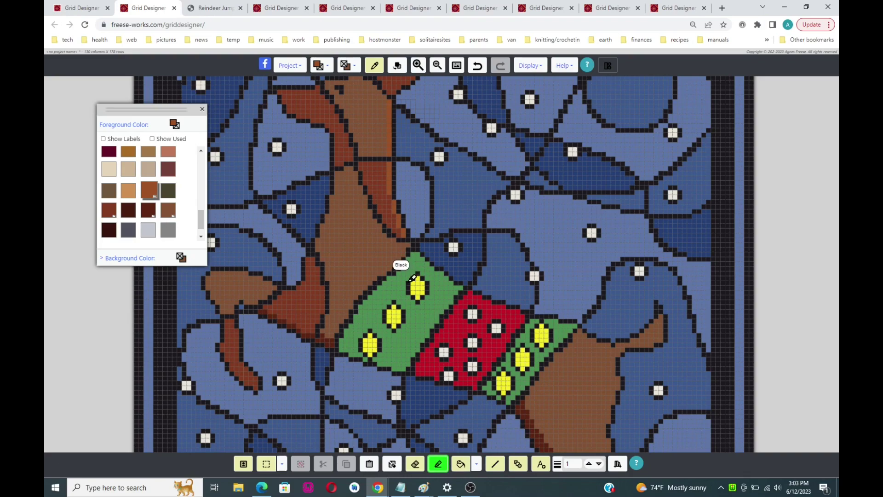
pyautogui.scroll(-1, 412, 267)
pyautogui.scroll(3, 412, 276)
pyautogui.scroll(2, 411, 287)
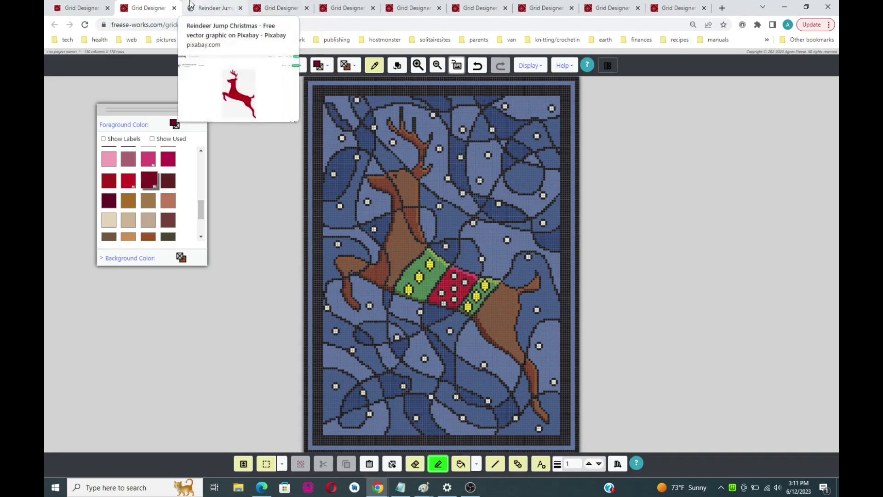
# Examine the earlier reindeer chart and the two Christmas tree charts in the other tabs to compare their shading.
pyautogui.click(276, 9)
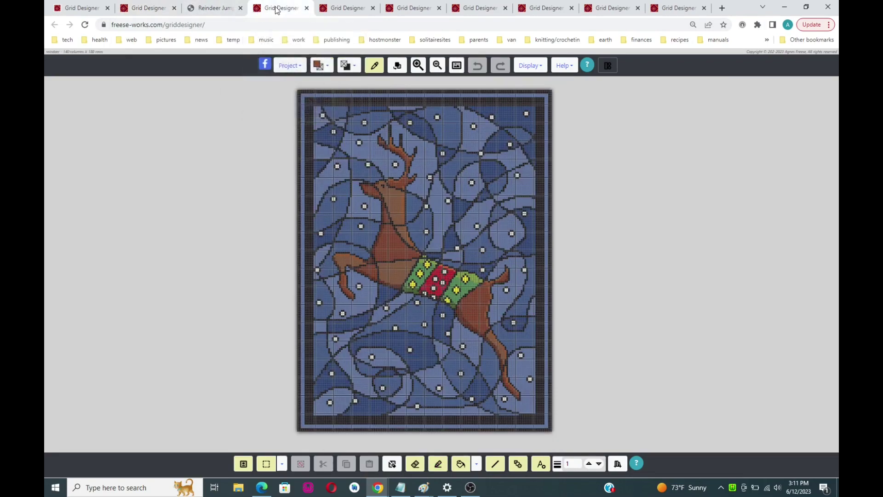
pyautogui.click(348, 10)
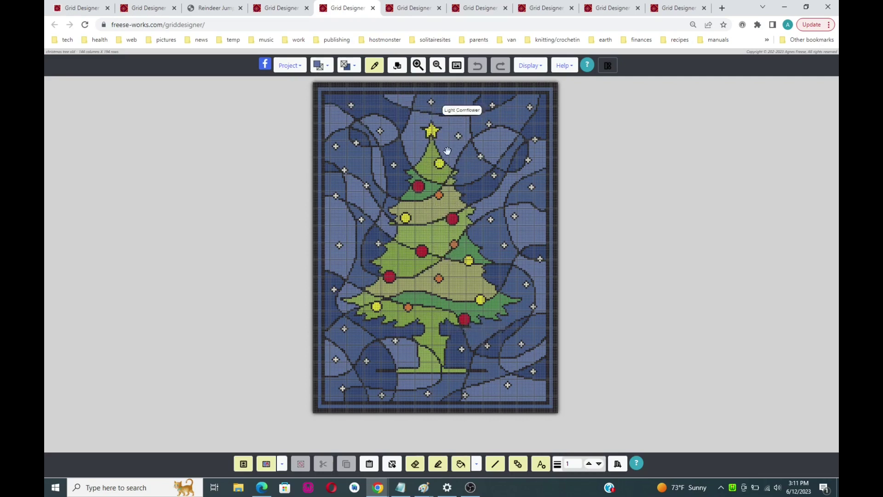
pyautogui.click(411, 10)
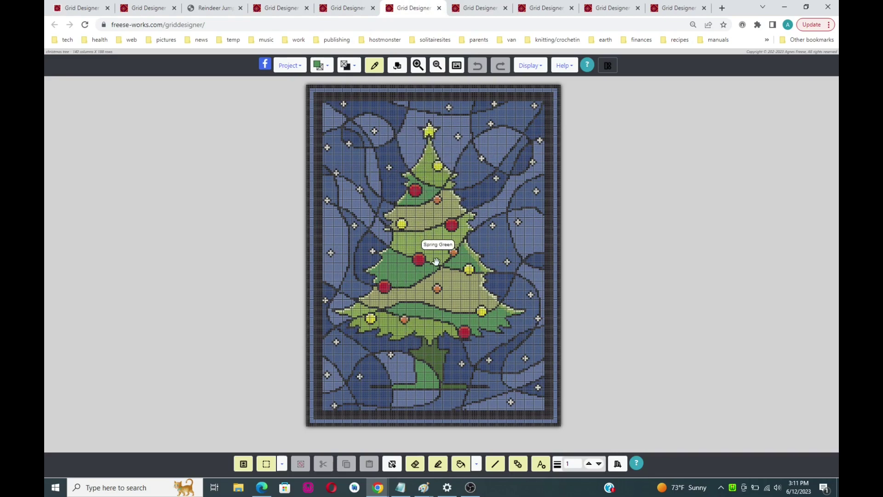
# Examine the stained-glass and mosaic elephant charts in the other tabs, and compare their coloring with the Christmas tree and earlier reindeer charts.
pyautogui.click(475, 9)
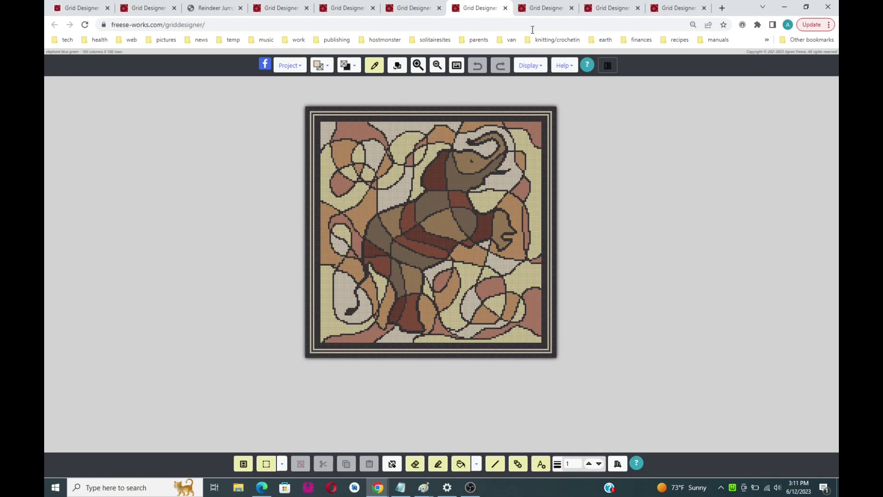
pyautogui.click(540, 9)
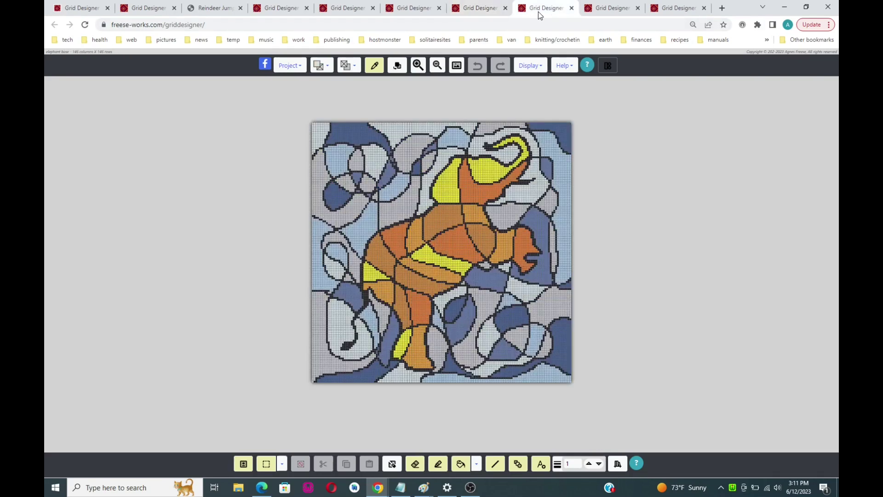
pyautogui.click(606, 11)
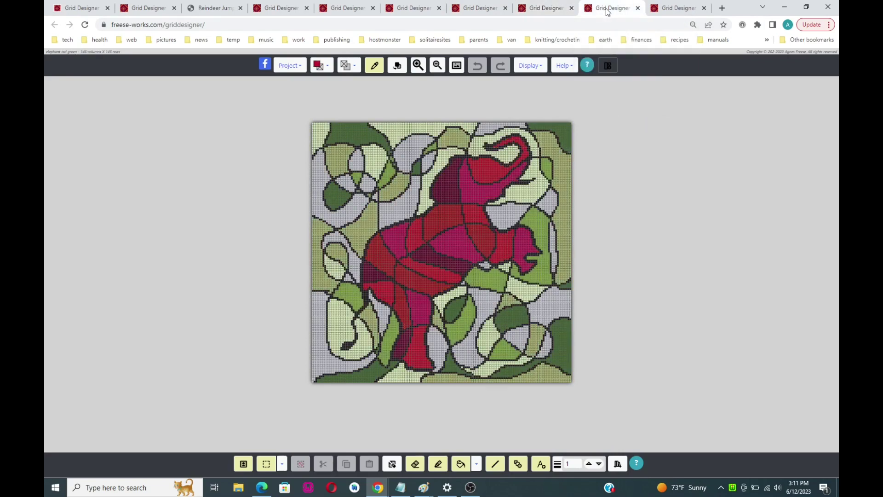
pyautogui.click(478, 13)
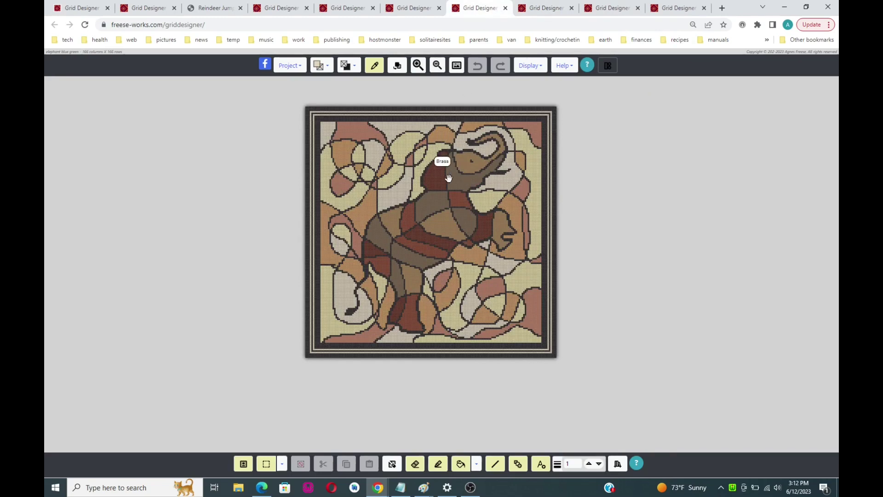
pyautogui.click(401, 13)
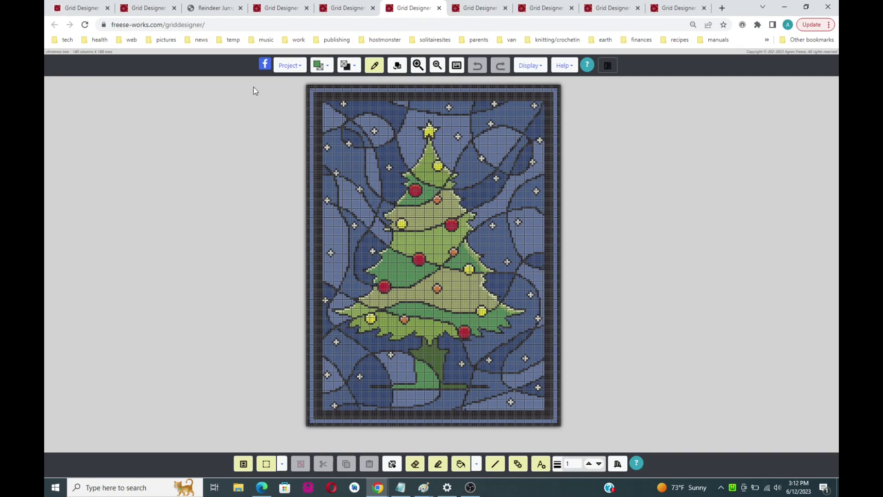
pyautogui.click(272, 10)
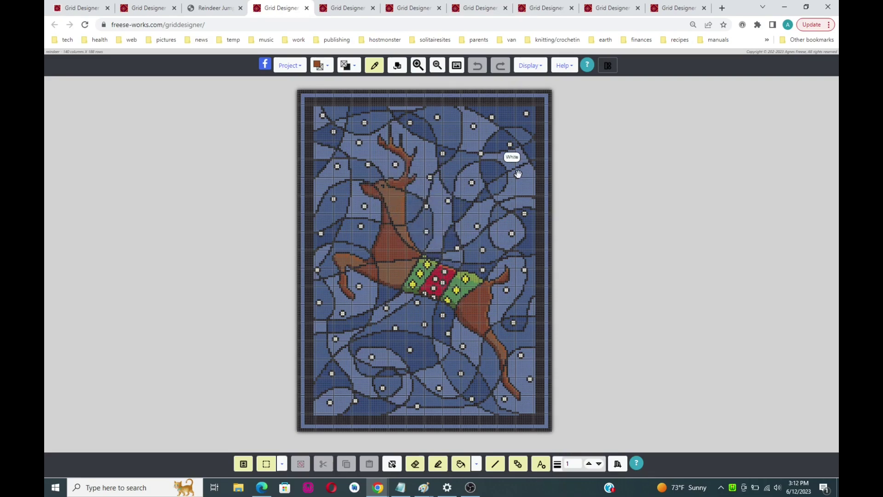
pyautogui.click(598, 13)
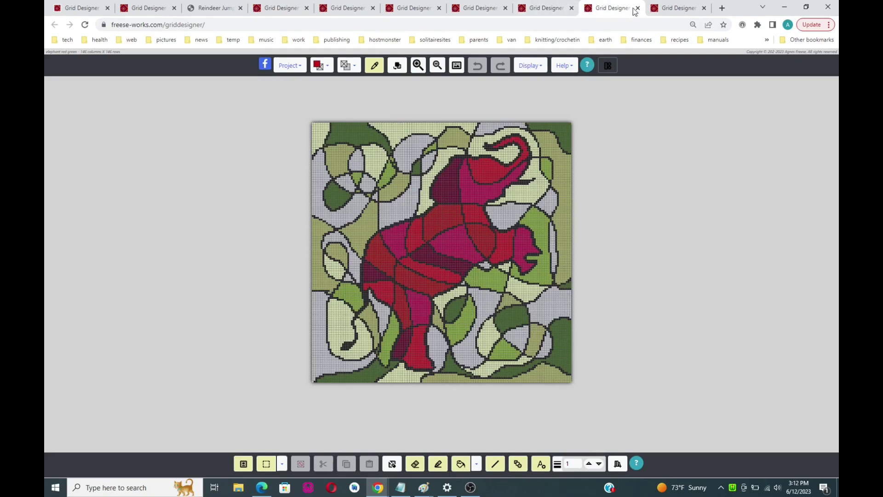
pyautogui.click(672, 13)
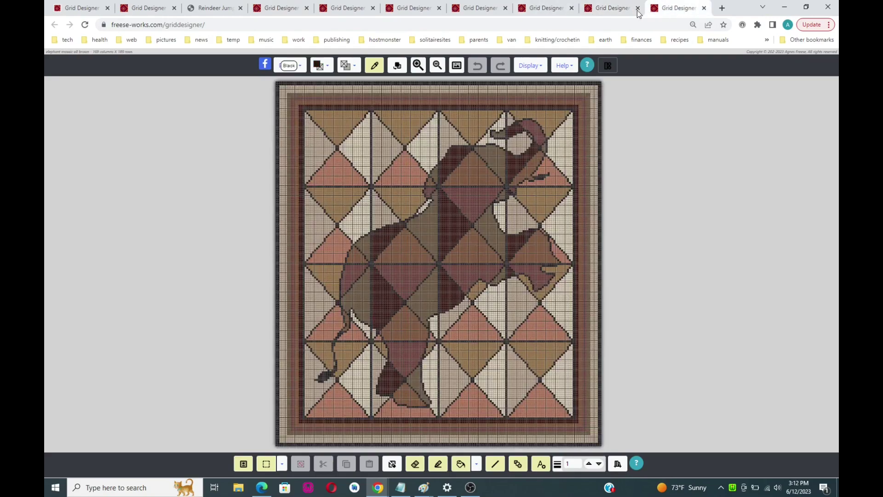
# Open color substitution for the red and green elephant chart and inspect the colors used in its preview and color list.
pyautogui.click(610, 13)
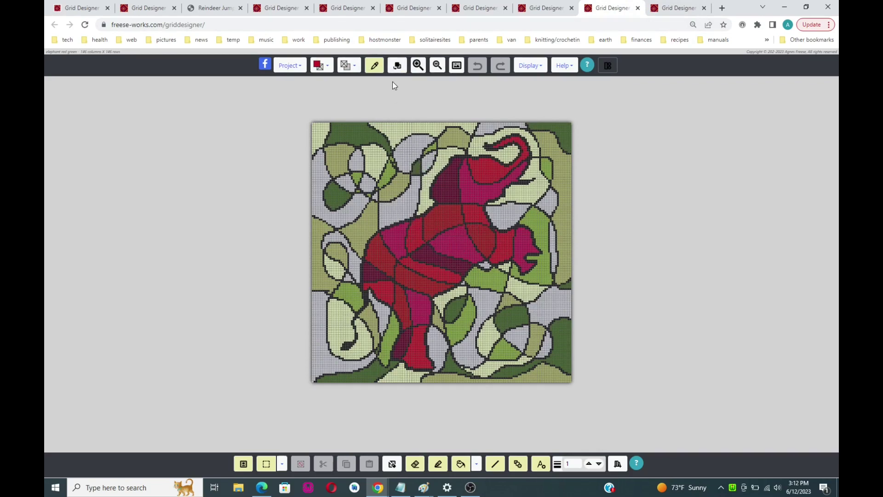
pyautogui.click(395, 66)
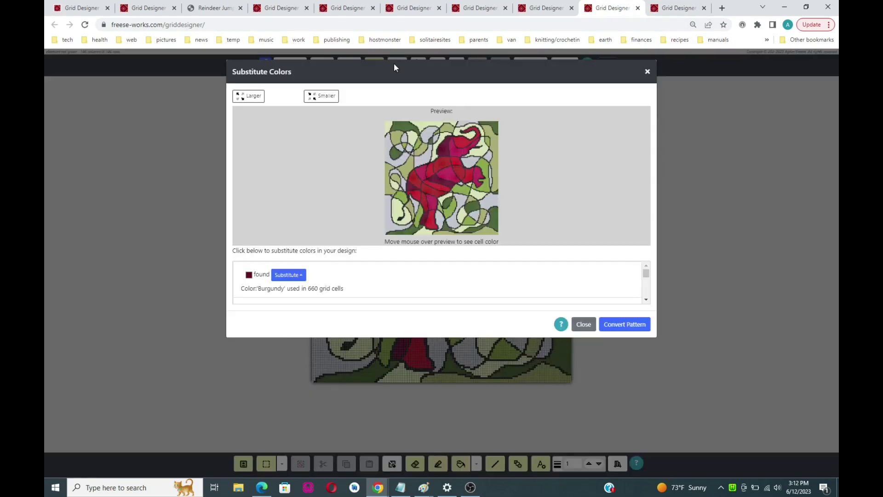
pyautogui.click(440, 161)
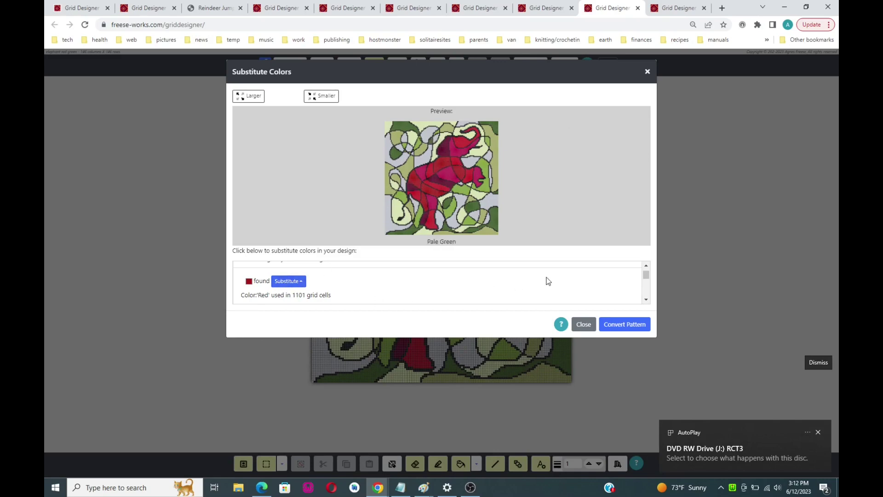
pyautogui.moveTo(646, 277); pyautogui.dragTo(646, 273)
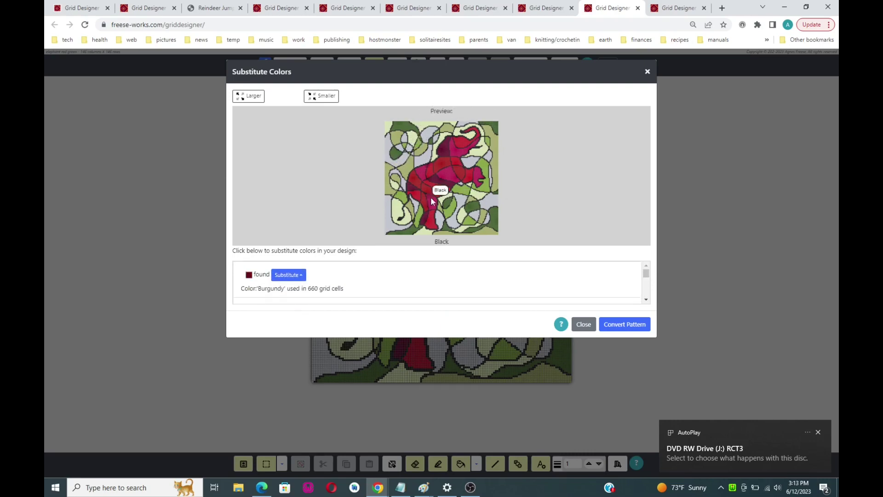
pyautogui.click(421, 130)
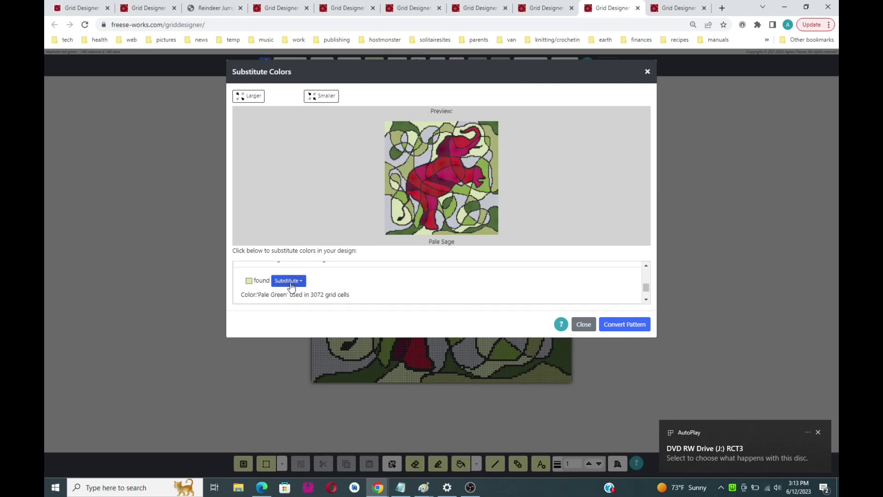
# Try bright yellow as the substitute for Pale Green in the elephant chart, and remove that substitution.
pyautogui.click(292, 286)
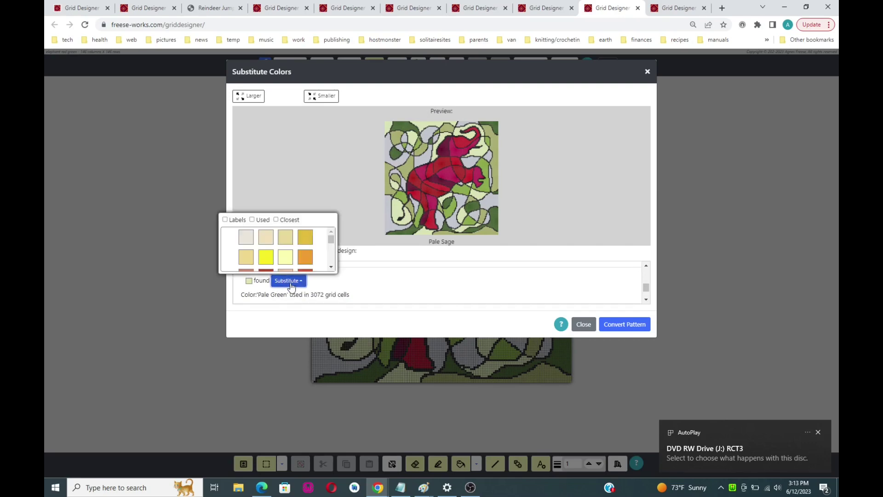
pyautogui.click(266, 258)
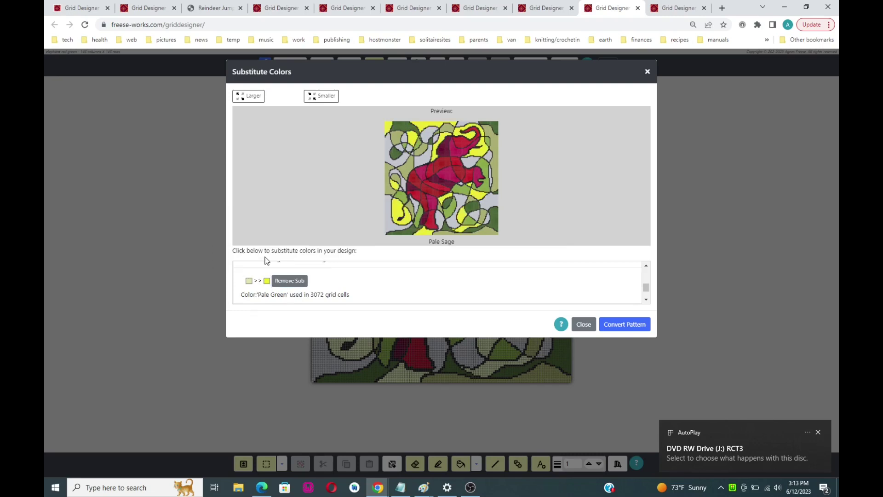
pyautogui.click(285, 282)
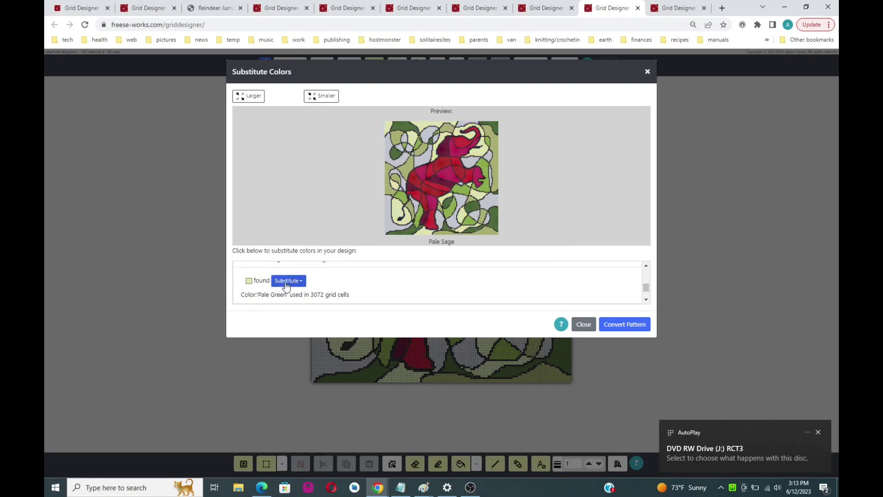
# Substitute a pale beige-yellow for Pale Green in the elephant chart and convert the pattern.
pyautogui.click(293, 284)
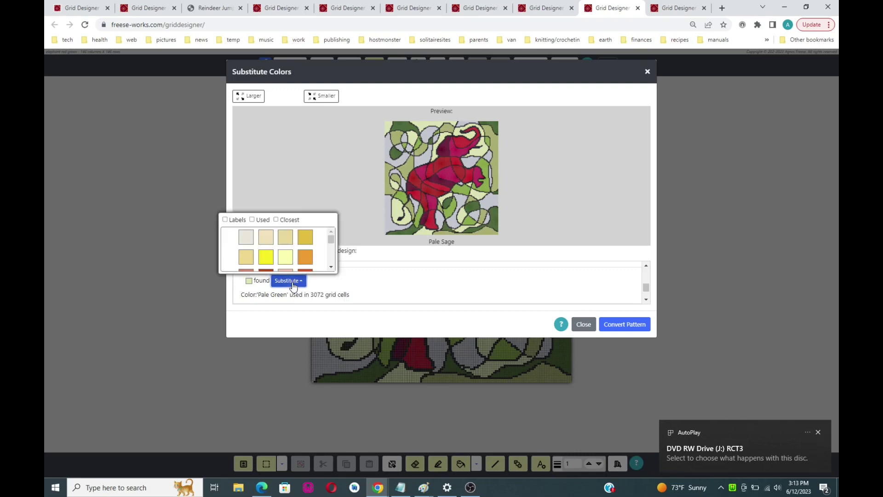
pyautogui.click(285, 240)
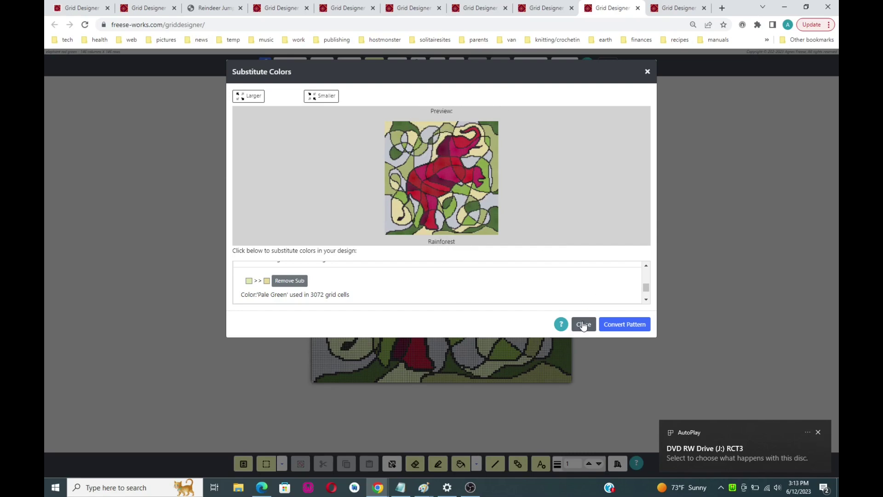
pyautogui.click(631, 325)
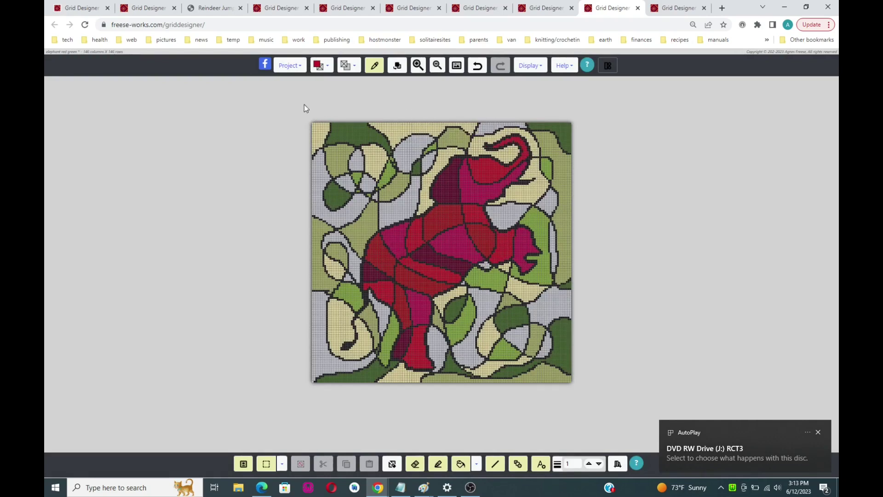
# Browse the list of saved projects from the elephant chart and close it without opening one.
pyautogui.click(289, 66)
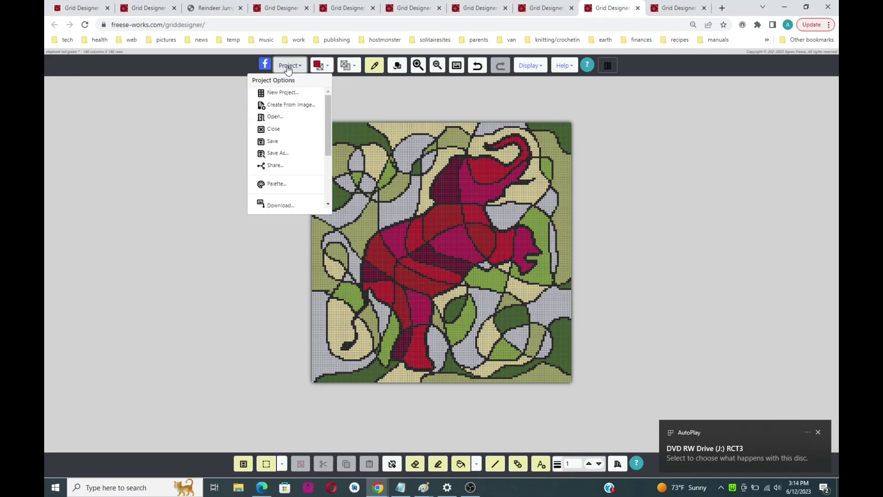
pyautogui.click(277, 117)
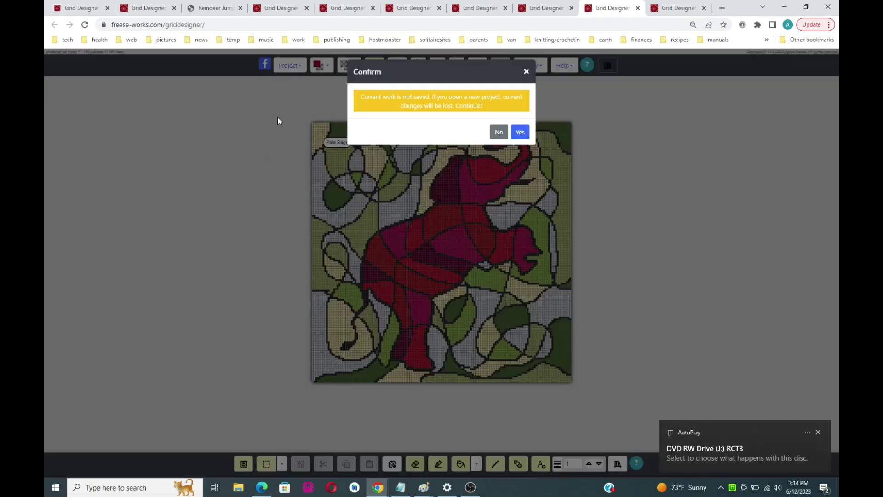
pyautogui.click(520, 132)
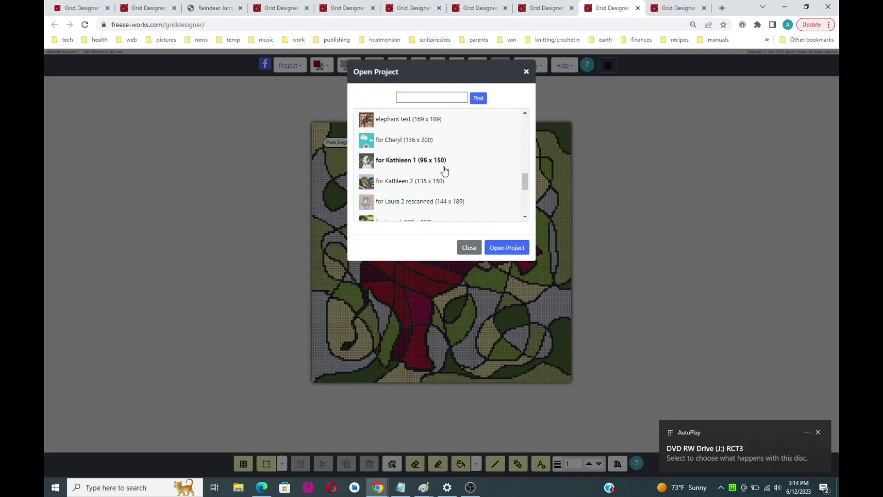
pyautogui.scroll(-5, 444, 171)
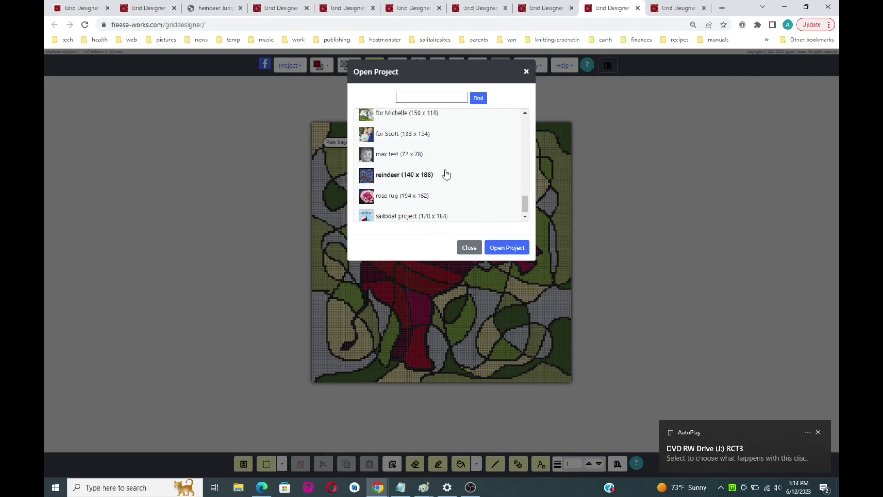
pyautogui.scroll(10, 444, 174)
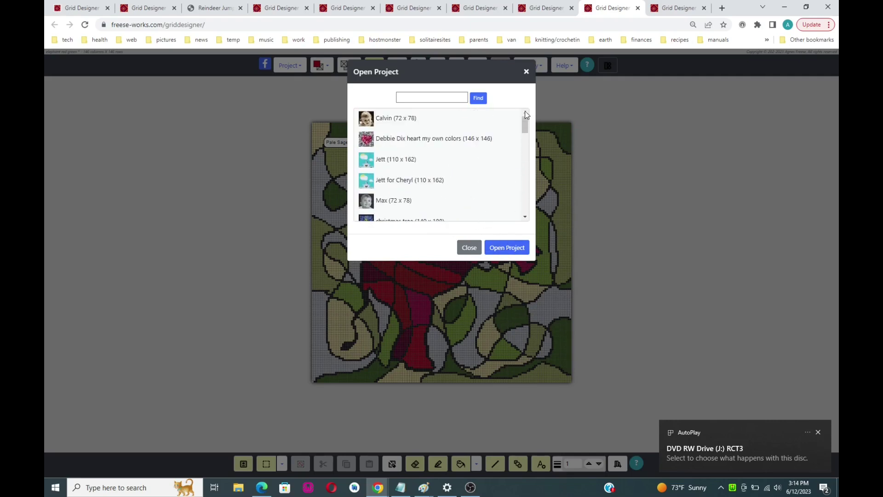
pyautogui.click(526, 74)
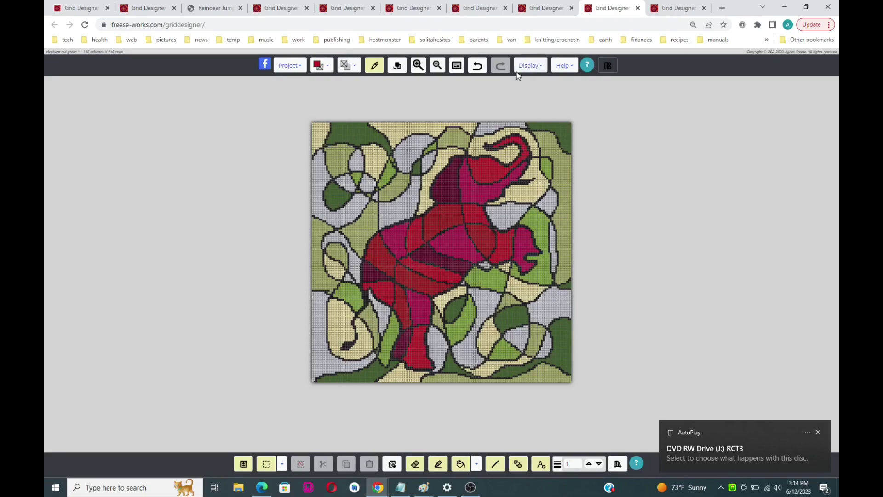
# View the brown mosaic elephant chart and return to the new, unsaved reindeer chart.
pyautogui.click(670, 10)
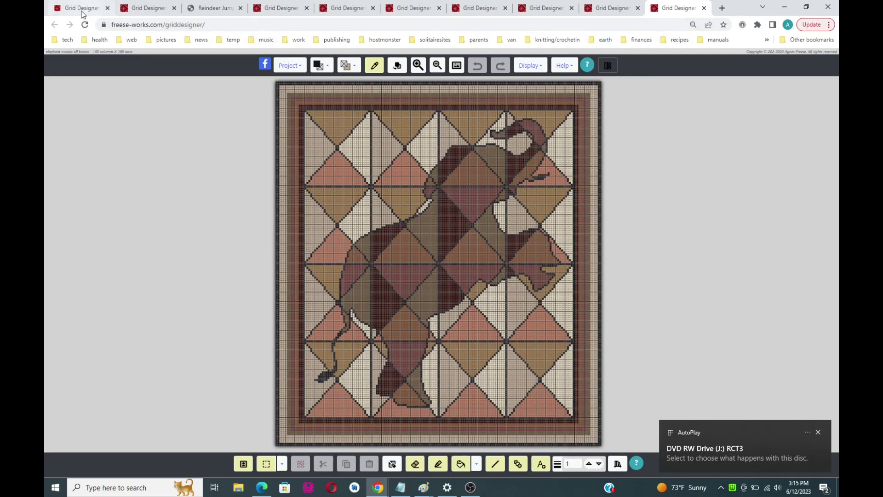
pyautogui.click(142, 9)
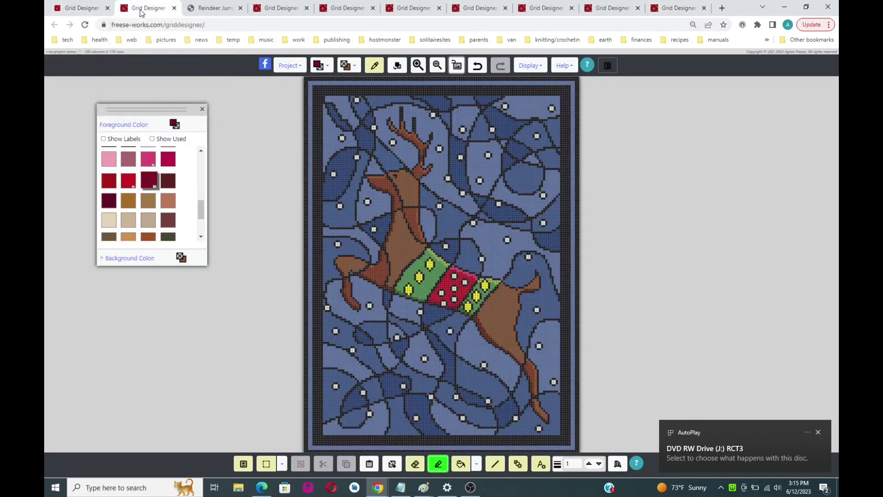